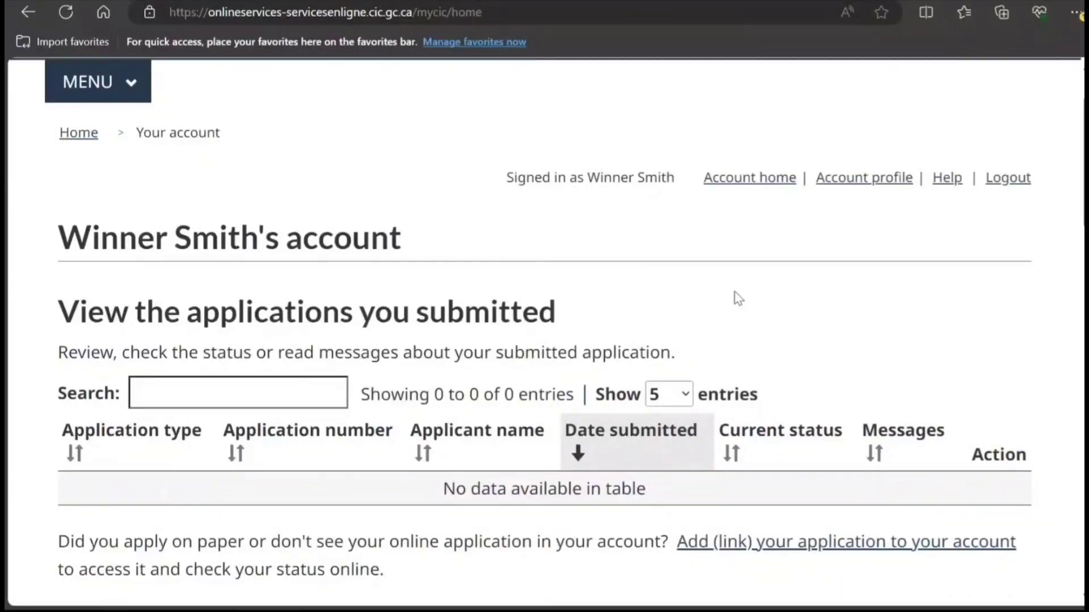
# Step: Choose Apply to come to Canada, then start the visitor visa, study and/or work permit questions
pyautogui.scroll(-4, 567, 340)
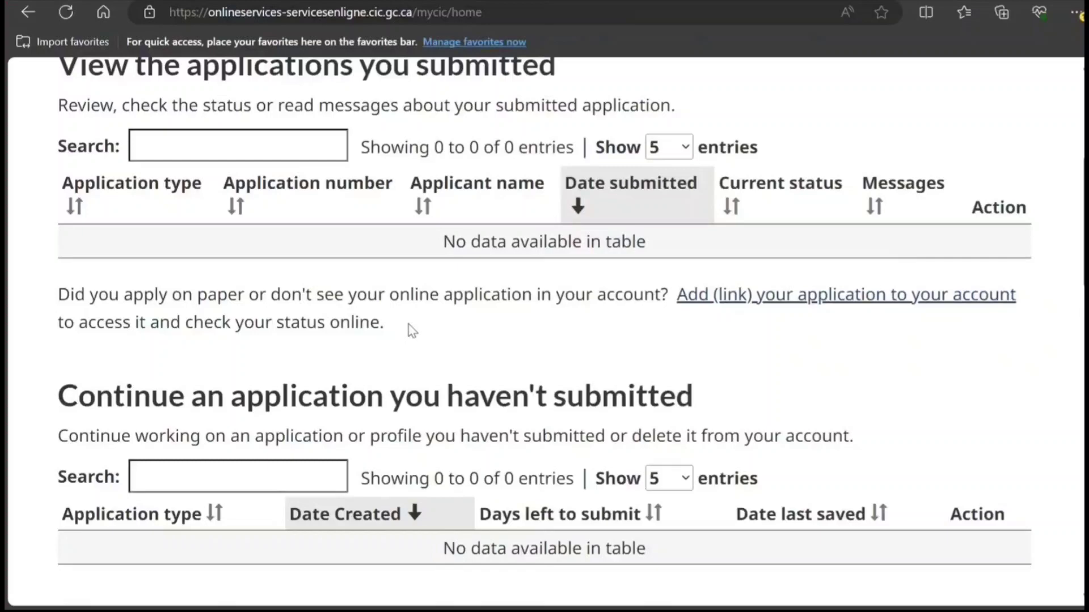
pyautogui.scroll(-3, 412, 330)
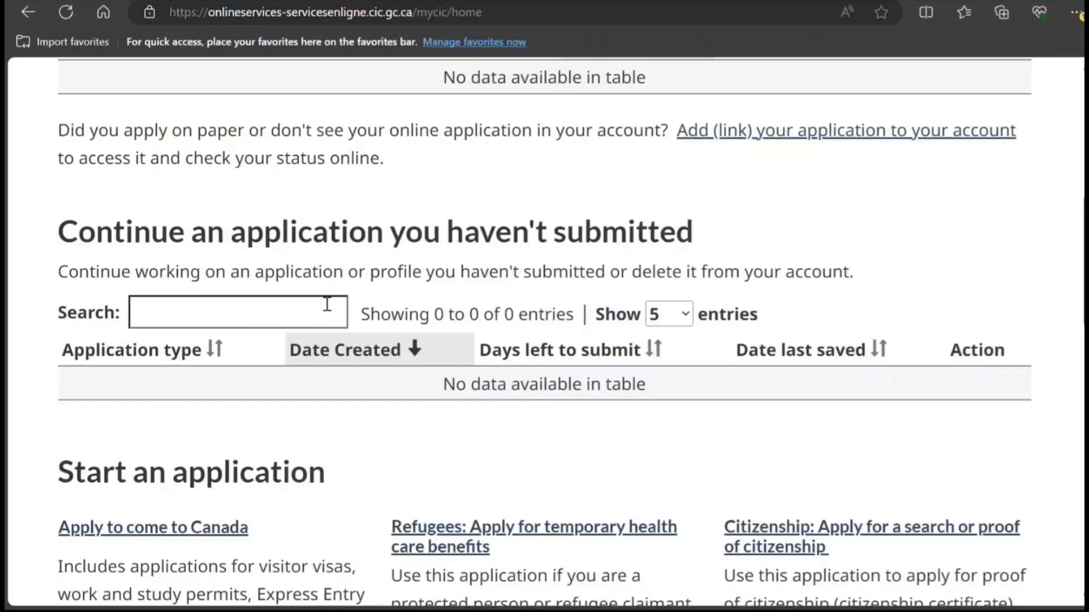
pyautogui.scroll(-1, 393, 378)
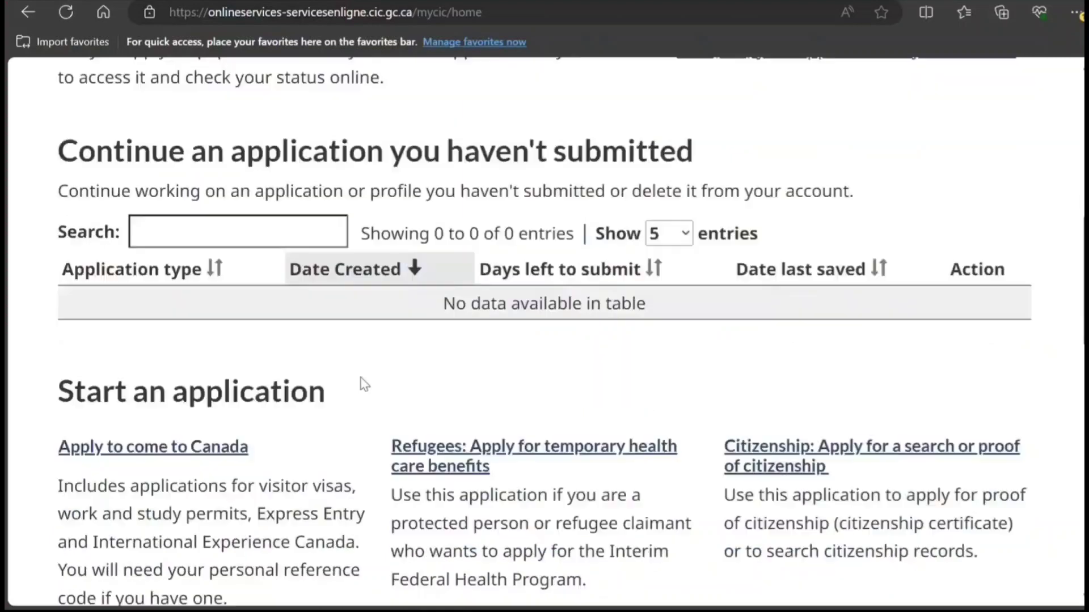
pyautogui.click(180, 457)
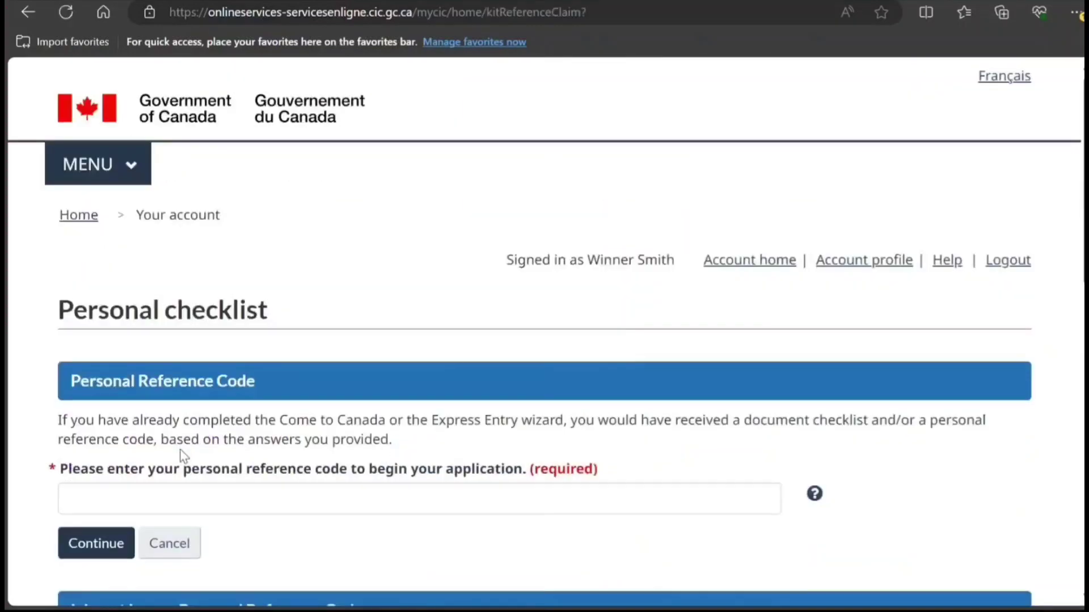
pyautogui.scroll(-5, 180, 454)
pyautogui.click(227, 407)
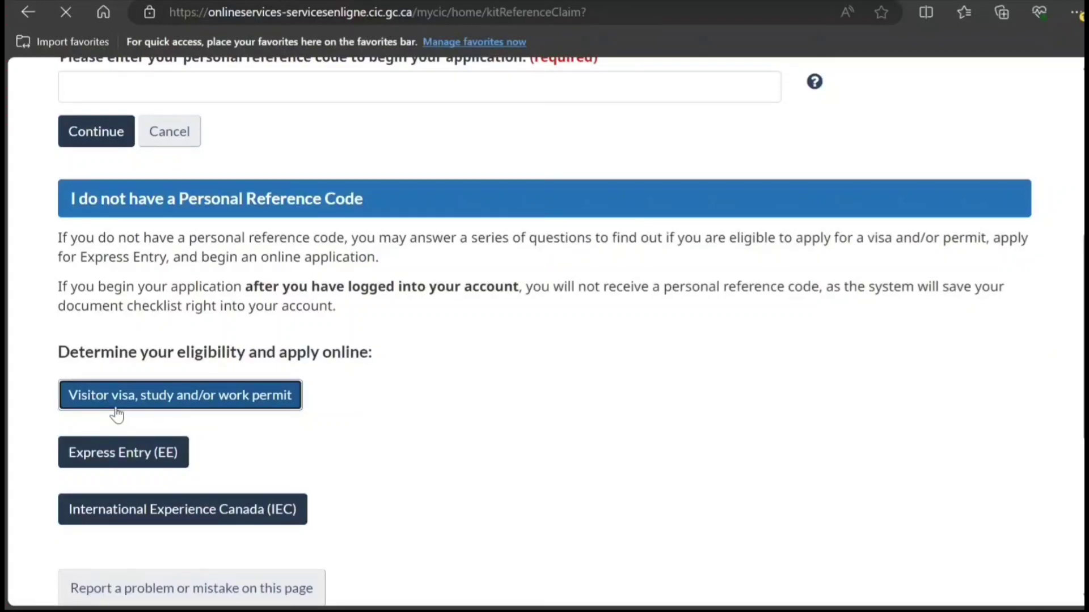
pyautogui.scroll(-3, 122, 416)
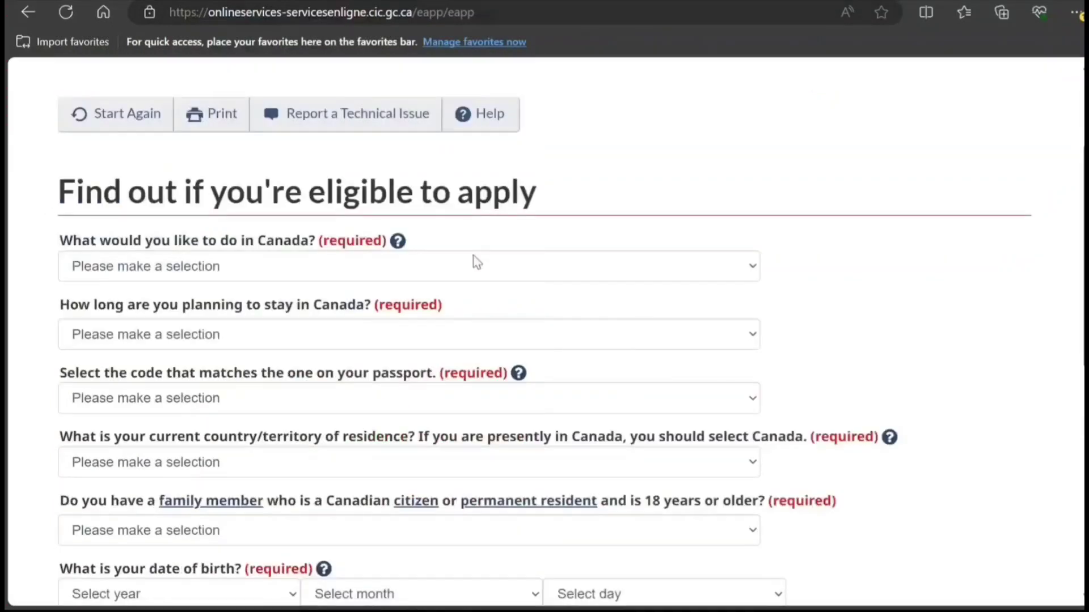
# Step: Answer Study as the purpose, a stay of more than 6 months, and passport code IND (India)
pyautogui.click(272, 267)
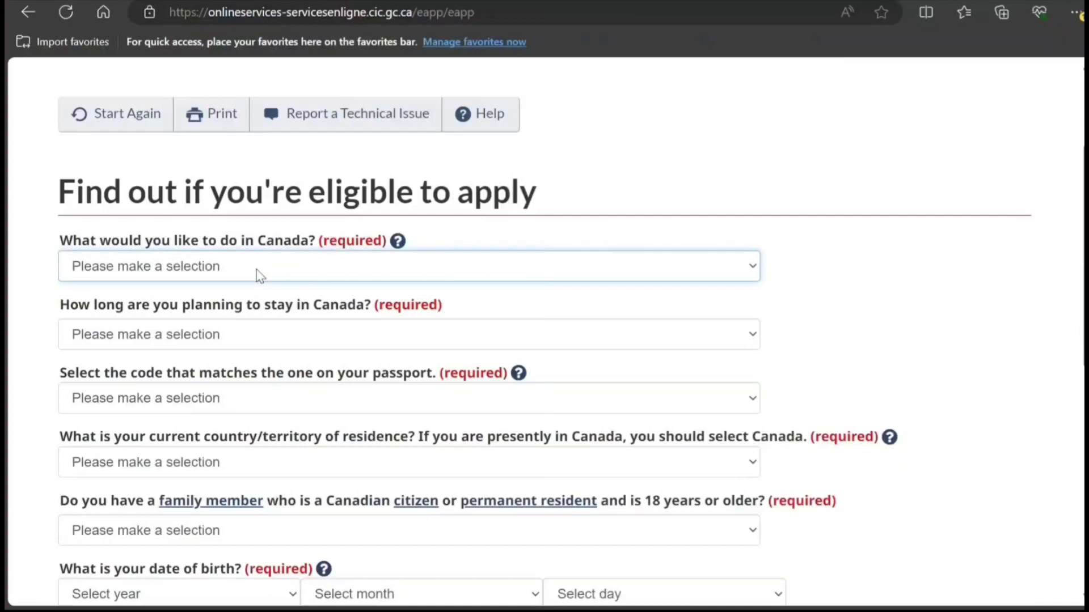
pyautogui.press('s')
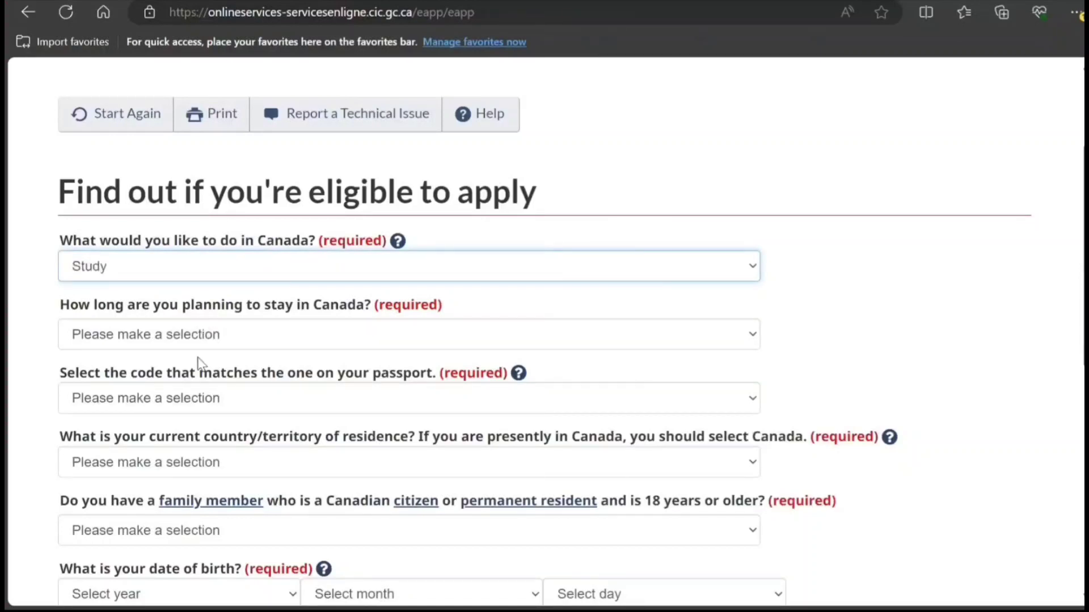
pyautogui.press('Tab')
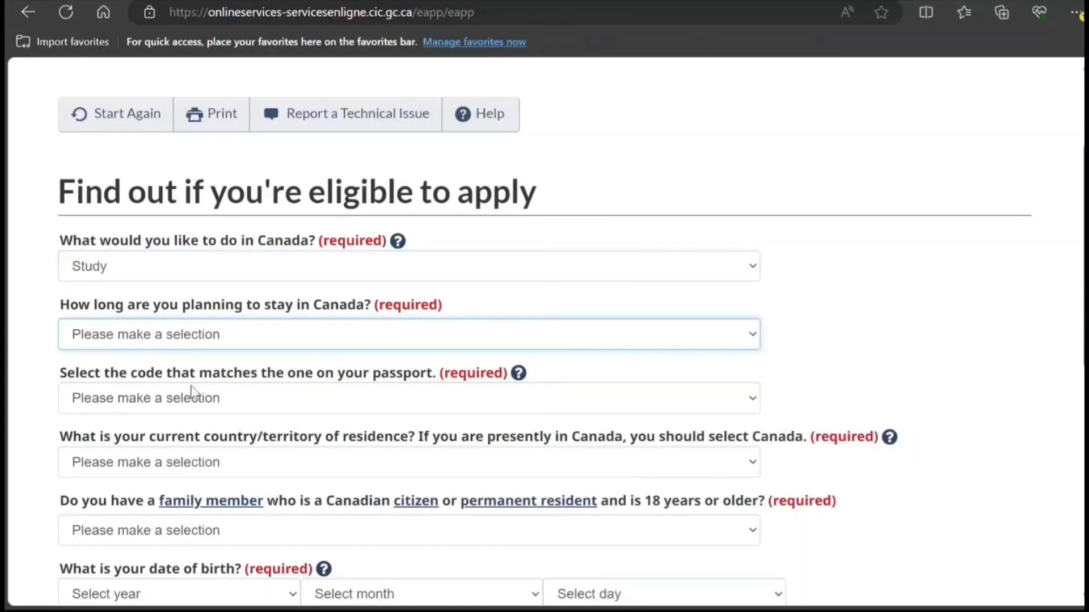
pyautogui.press('Down')
pyautogui.press('Down')
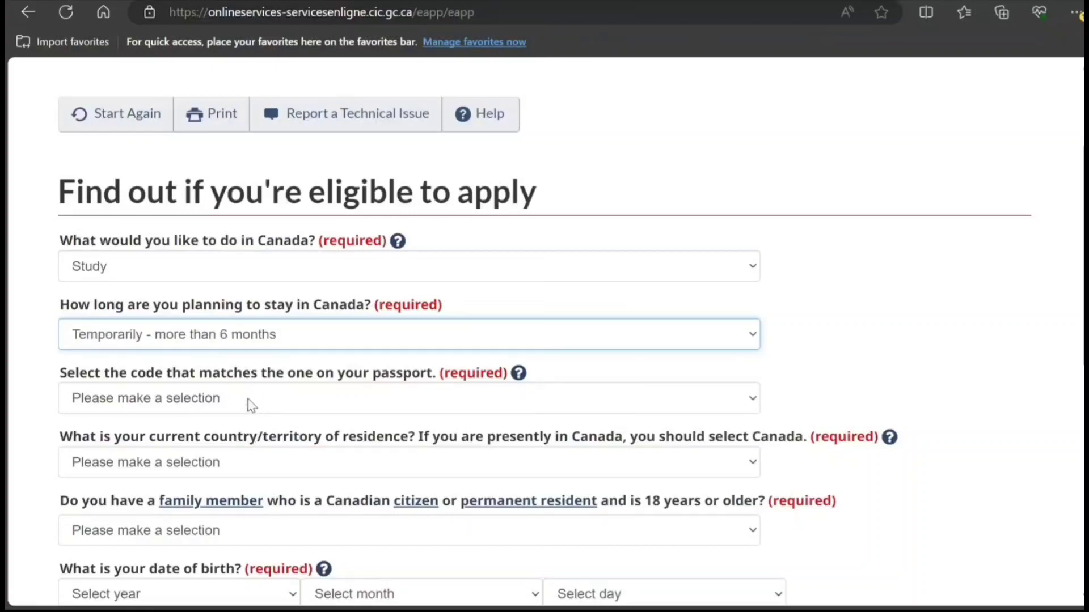
pyautogui.press('Tab')
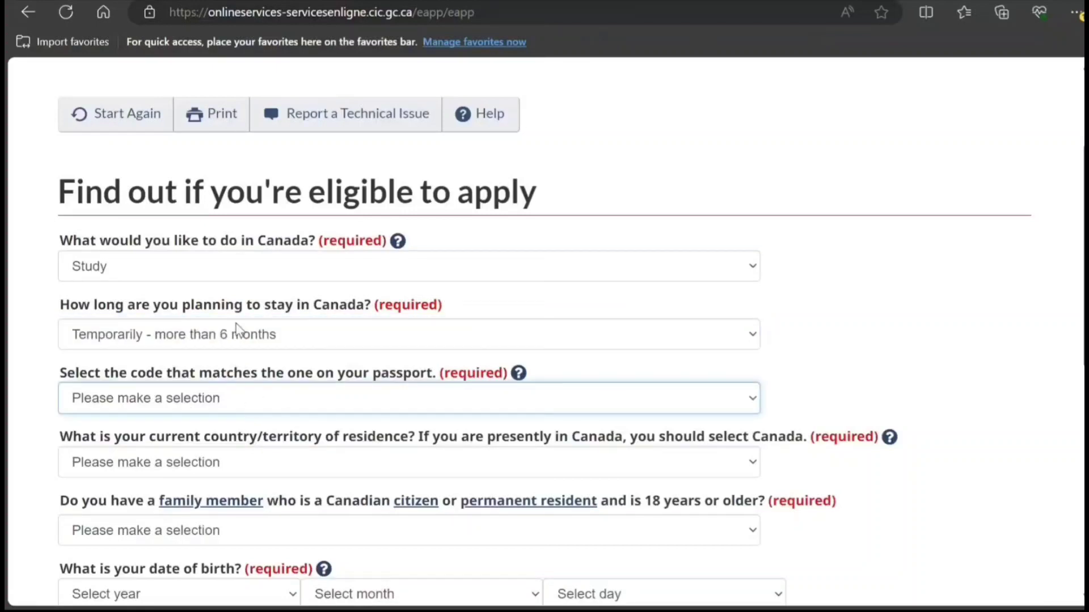
pyautogui.press('i')
pyautogui.press('n')
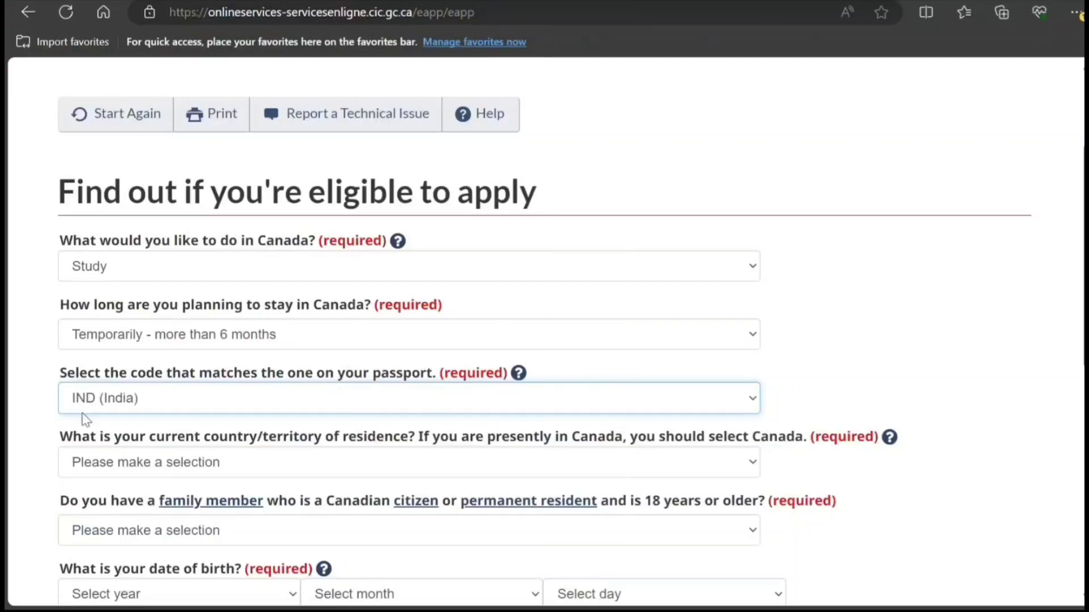
# Step: Set the country of residence to India and answer No to having a Canadian family member
pyautogui.scroll(-2, 154, 416)
pyautogui.click(149, 390)
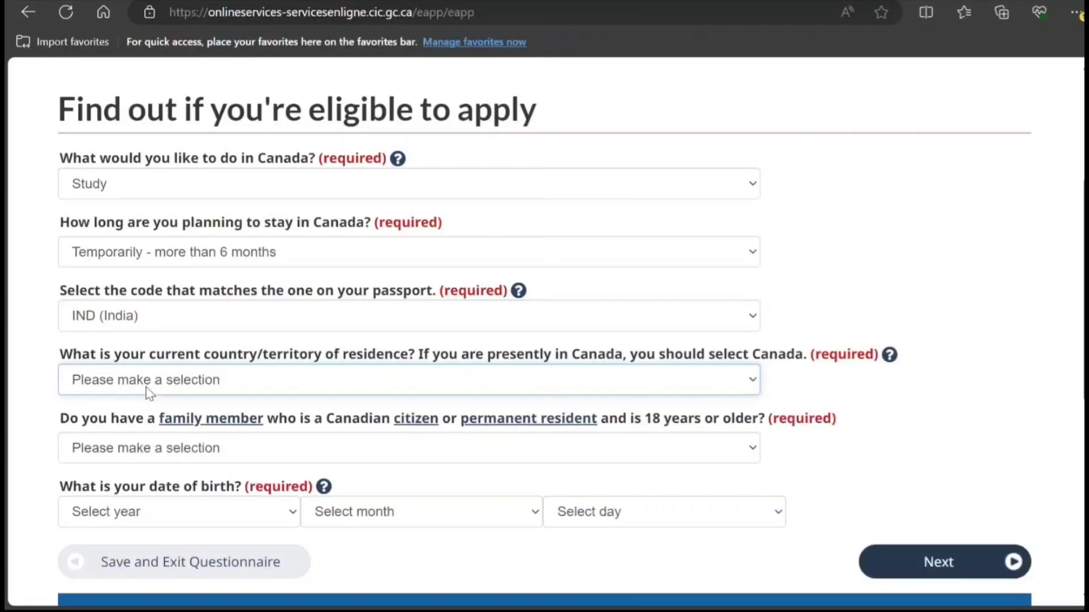
pyautogui.press('i')
pyautogui.press('n')
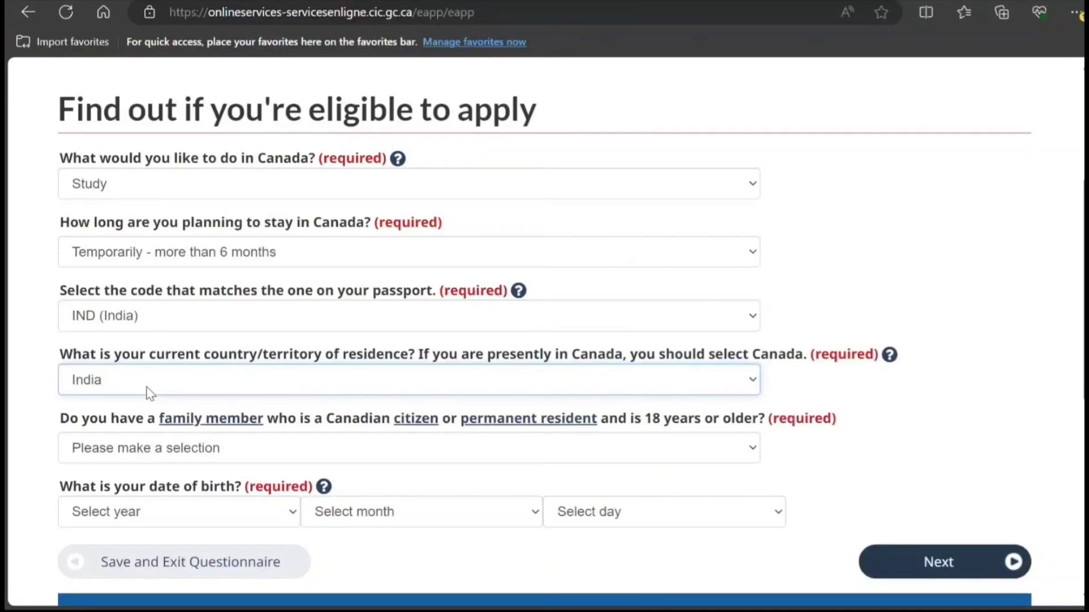
pyautogui.click(24, 400)
pyautogui.scroll(-3, 680, 422)
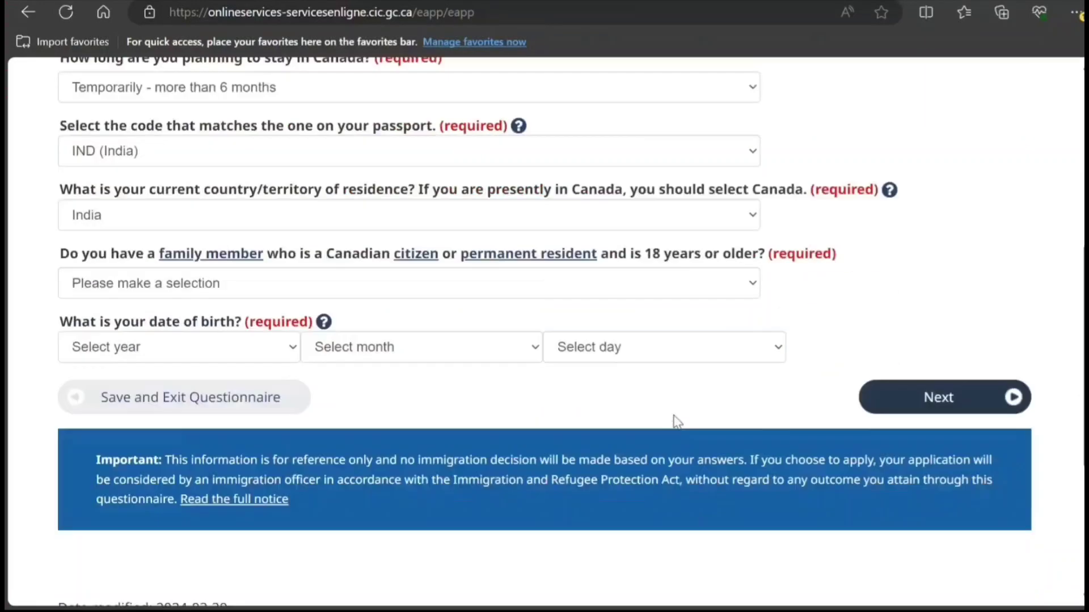
pyautogui.click(552, 280)
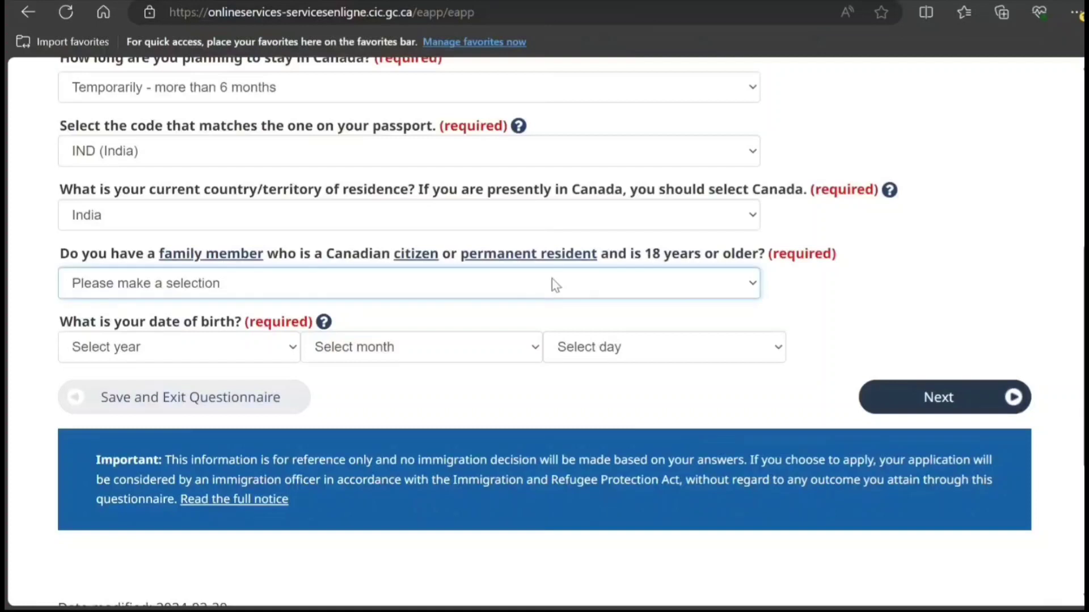
pyautogui.click(457, 350)
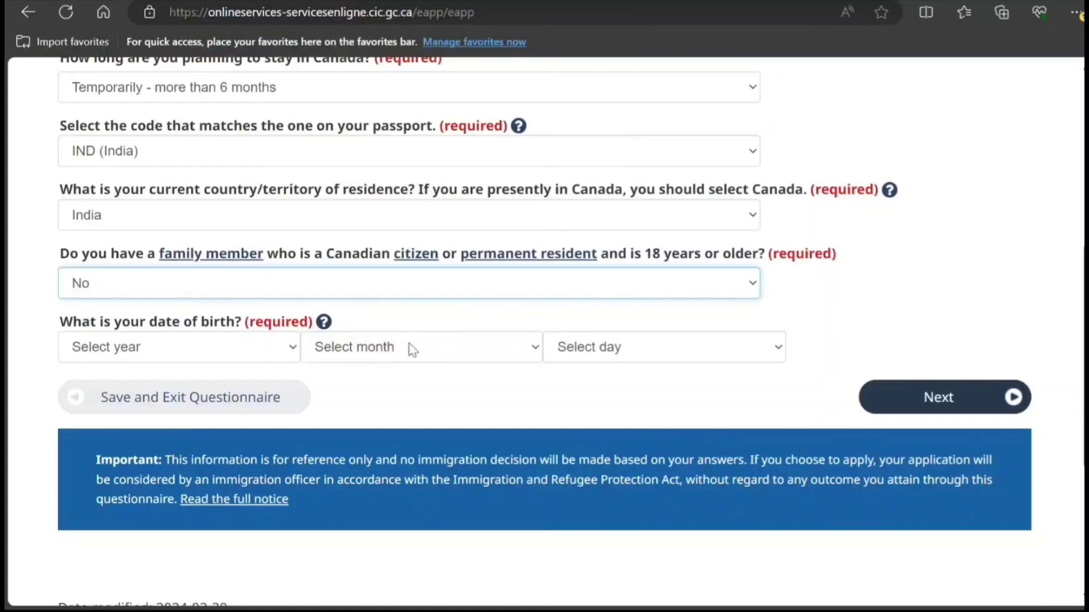
# Step: Enter the birth date 2000, March, 01 and submit the answers
pyautogui.click(223, 361)
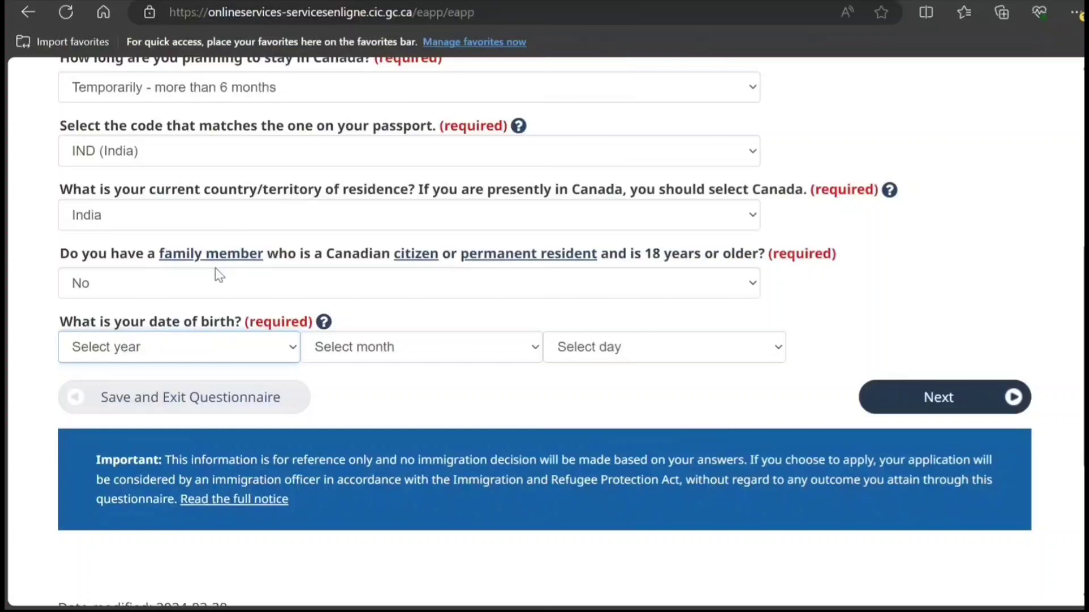
pyautogui.write('2000')
pyautogui.click(452, 338)
pyautogui.click(380, 427)
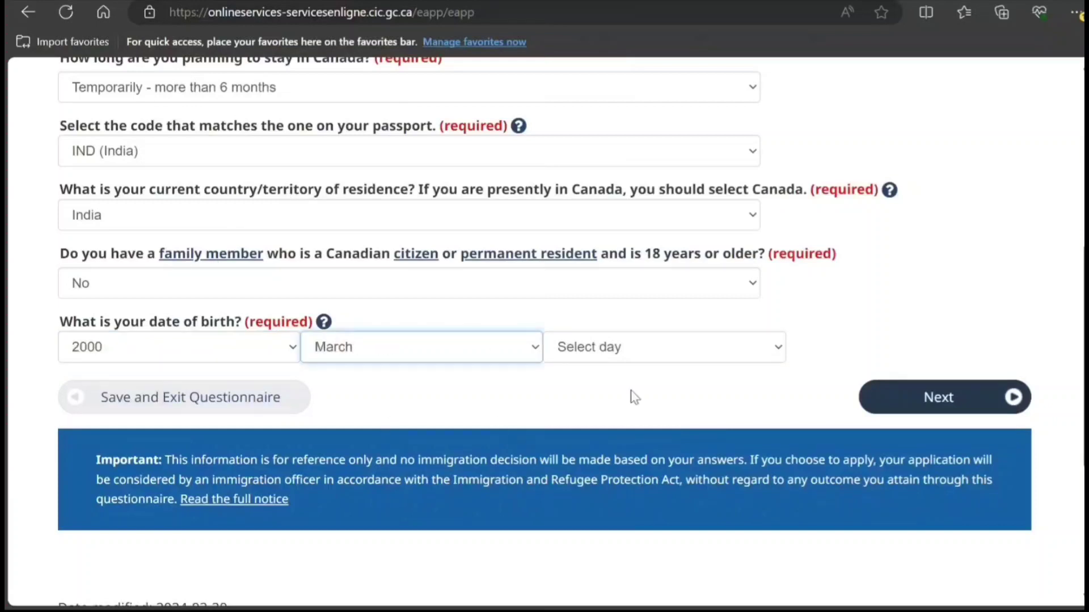
pyautogui.click(623, 350)
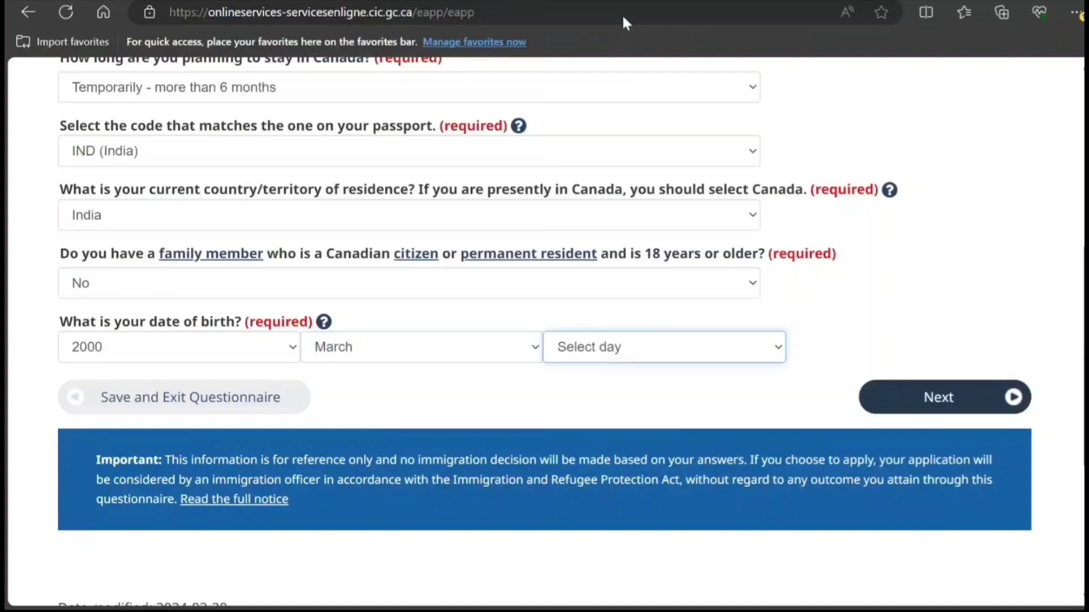
pyautogui.press('Down')
pyautogui.click(911, 397)
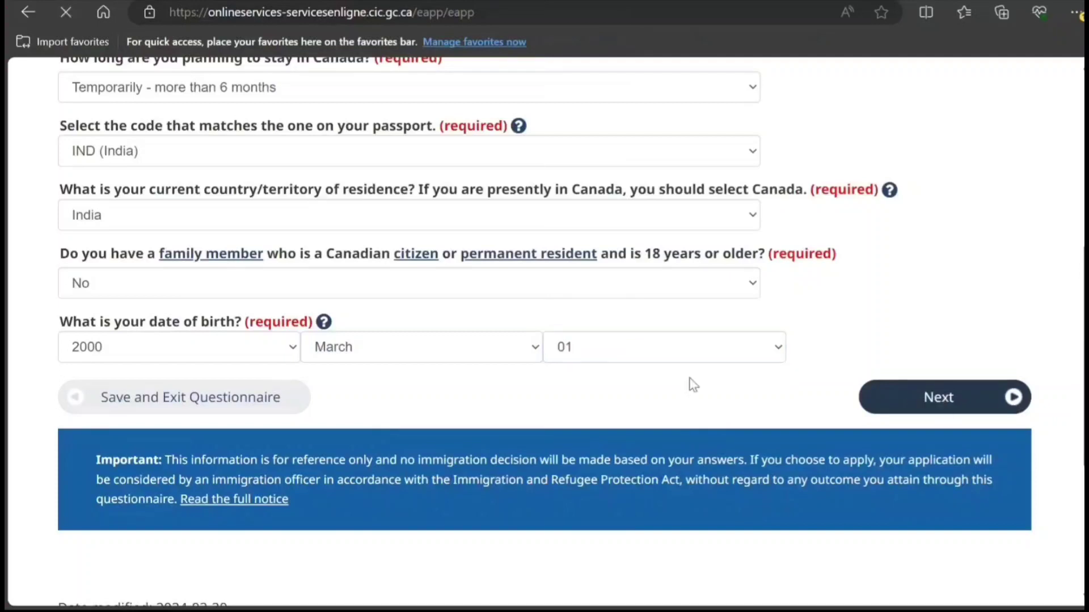
# Step: Answer Yes to having a provincial attestation letter, issued by Ontario
pyautogui.scroll(-3, 680, 384)
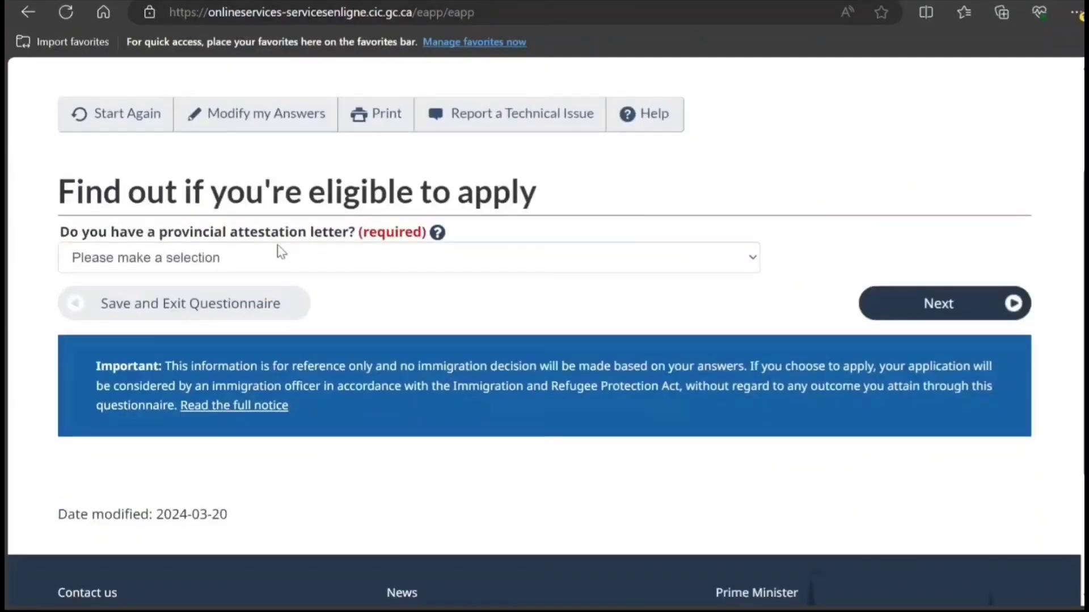
pyautogui.click(401, 264)
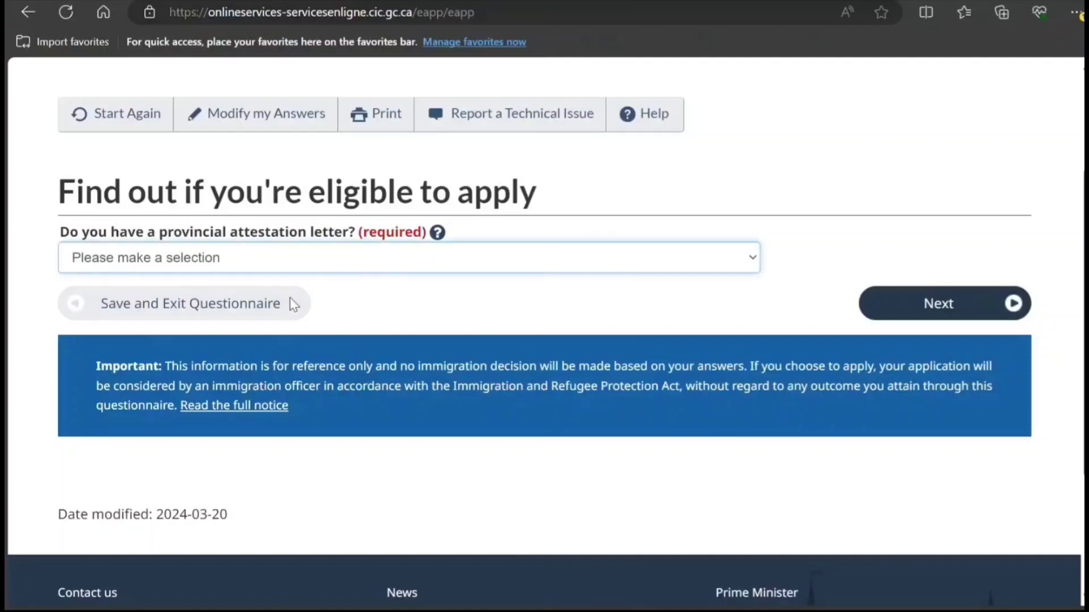
pyautogui.press('Down')
pyautogui.click(935, 304)
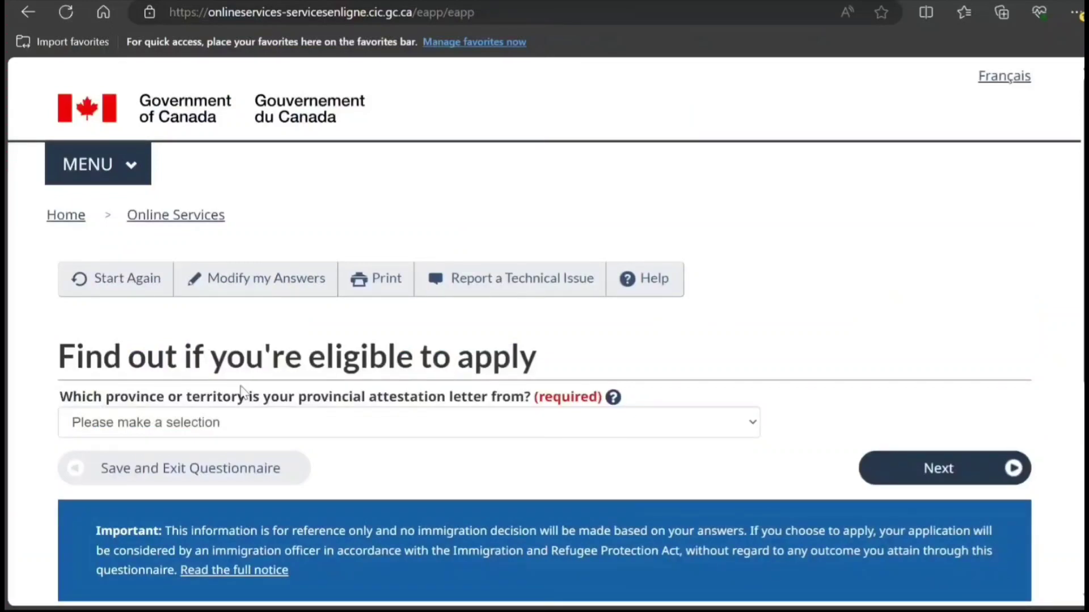
pyautogui.click(393, 423)
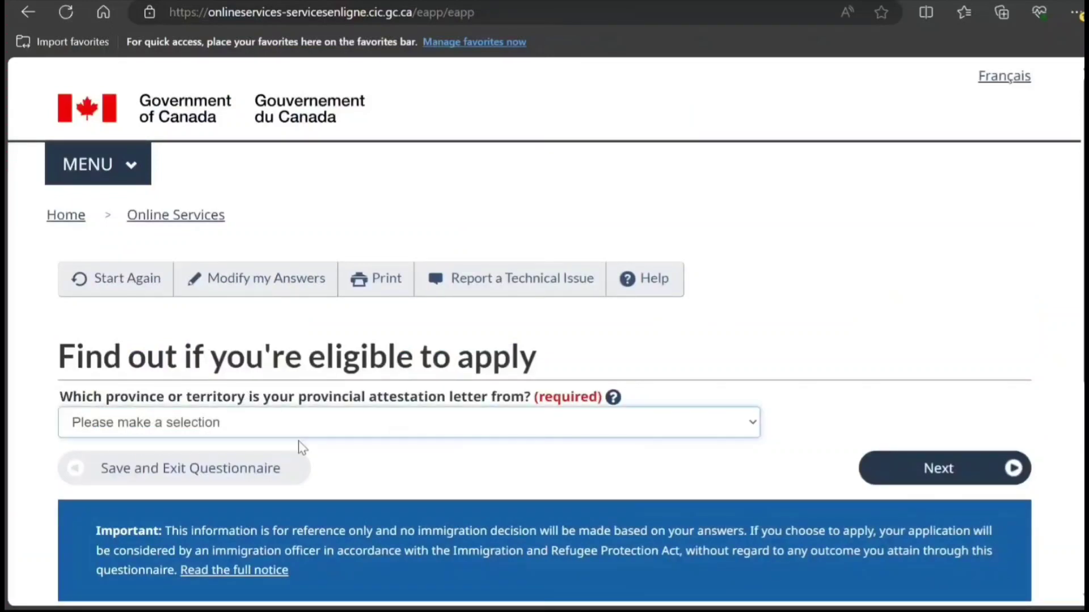
pyautogui.click(226, 333)
pyautogui.scroll(-3, 963, 337)
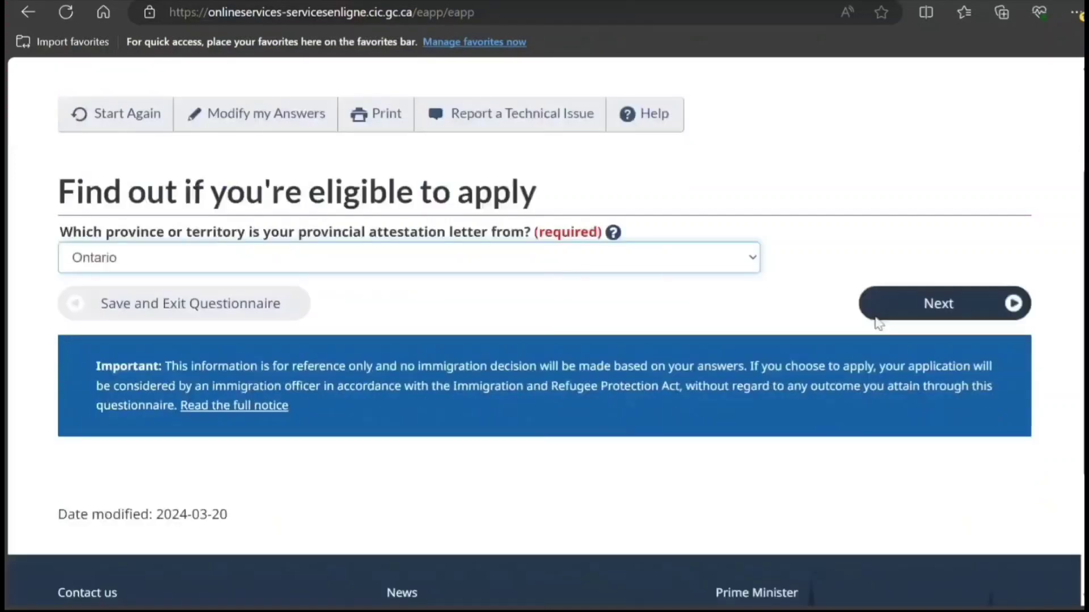
pyautogui.click(1003, 307)
# Step: Answer No to being a U.S. permanent resident
pyautogui.scroll(-3, 766, 320)
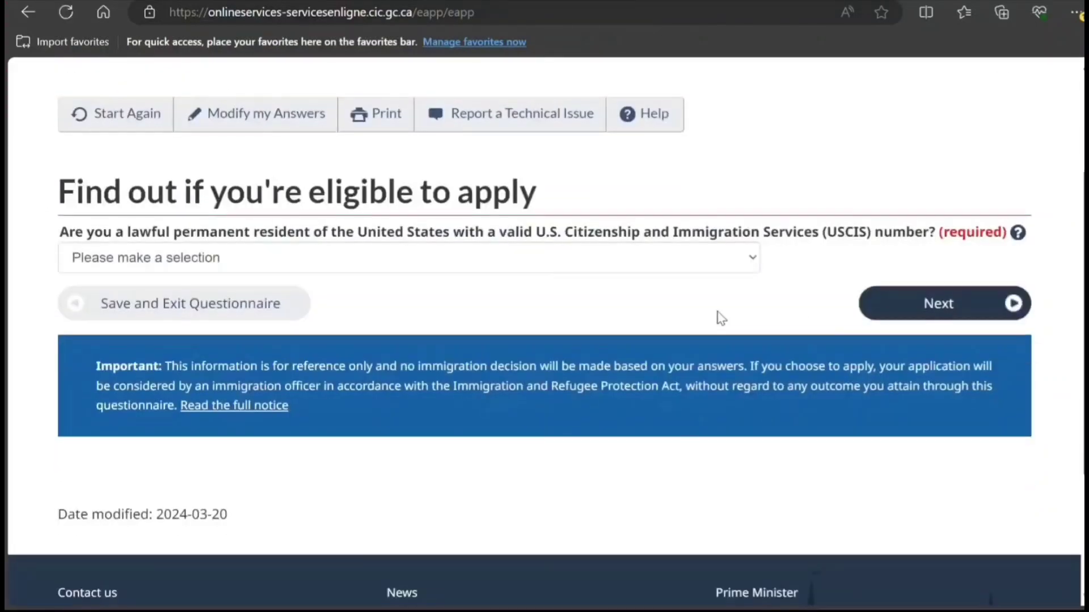
pyautogui.click(609, 259)
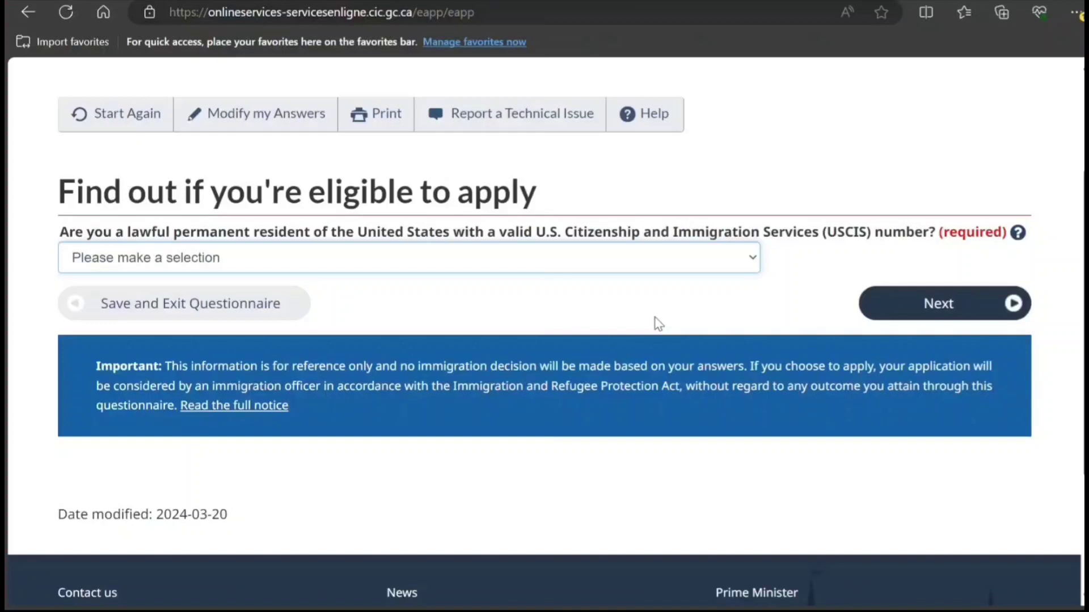
pyautogui.press('n')
pyautogui.click(939, 305)
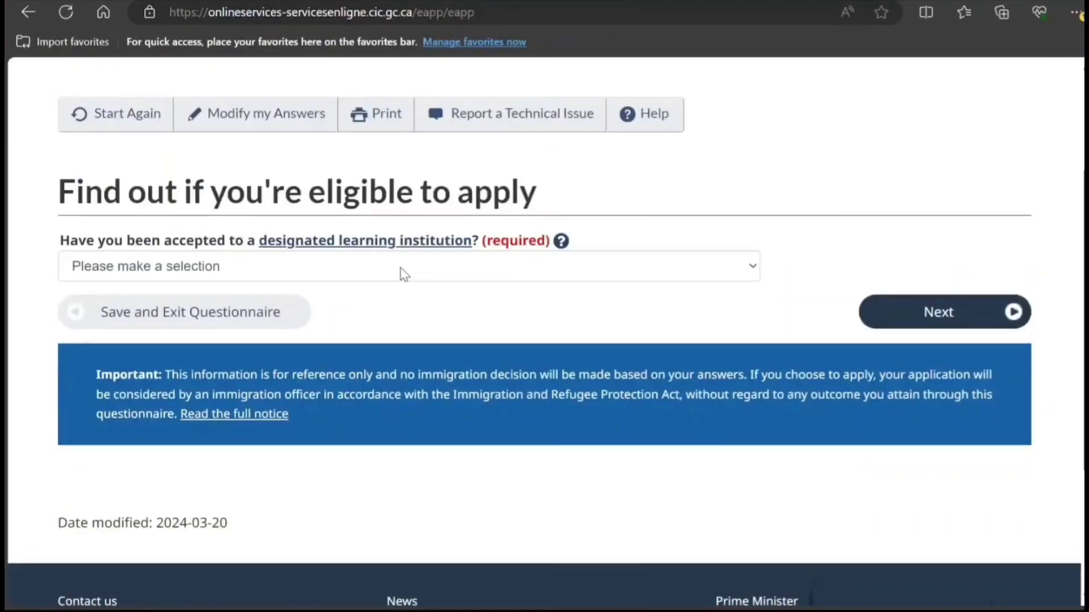
# Step: Answer Yes to acceptance at a designated learning institution and to post-secondary study
pyautogui.click(401, 275)
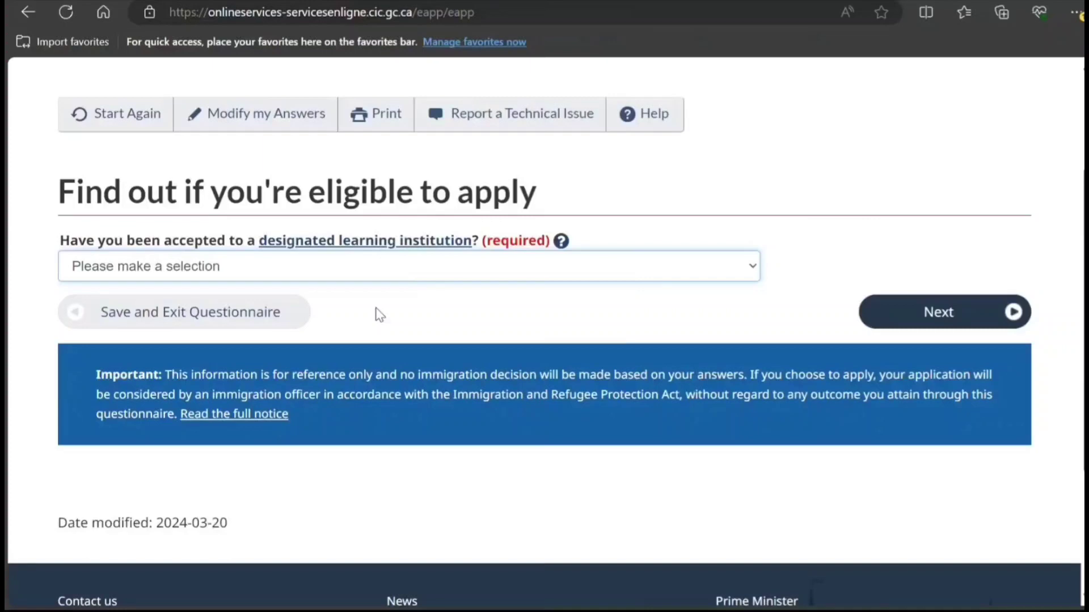
pyautogui.press('y')
pyautogui.click(960, 307)
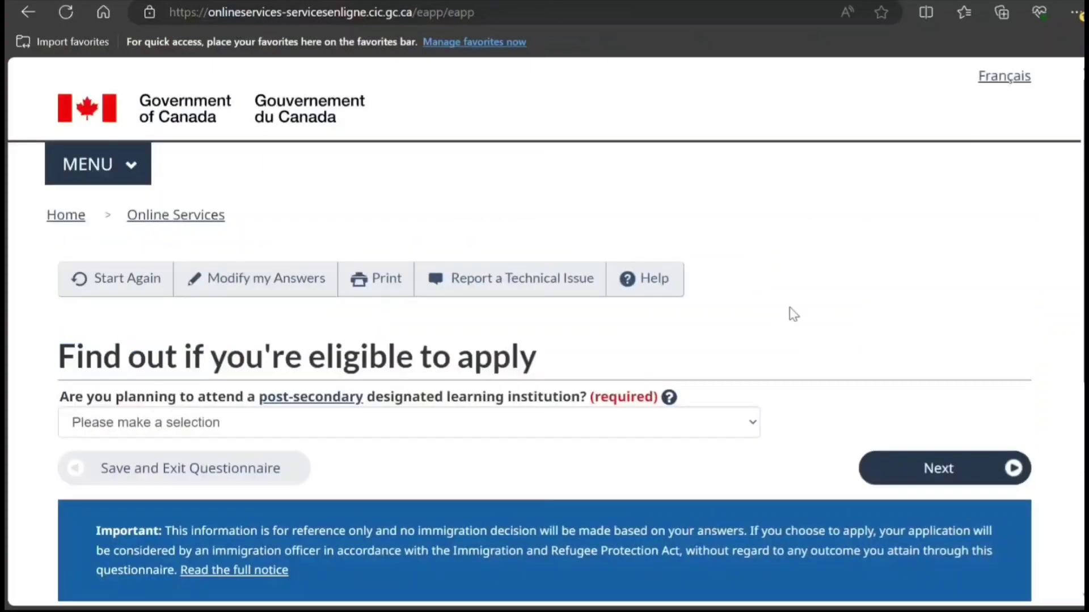
pyautogui.scroll(-3, 789, 314)
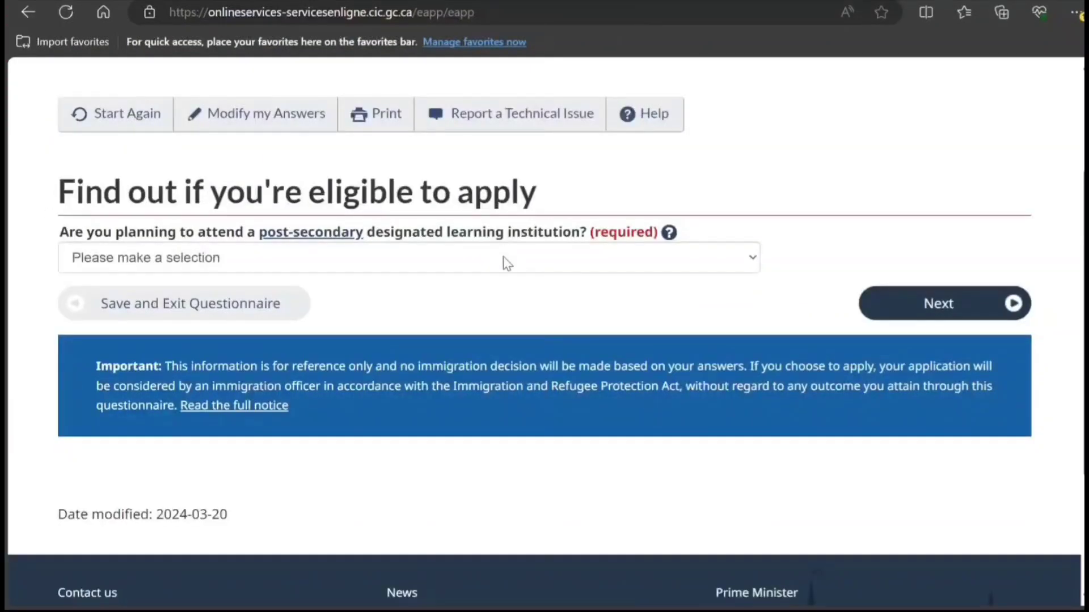
pyautogui.click(507, 264)
pyautogui.click(476, 301)
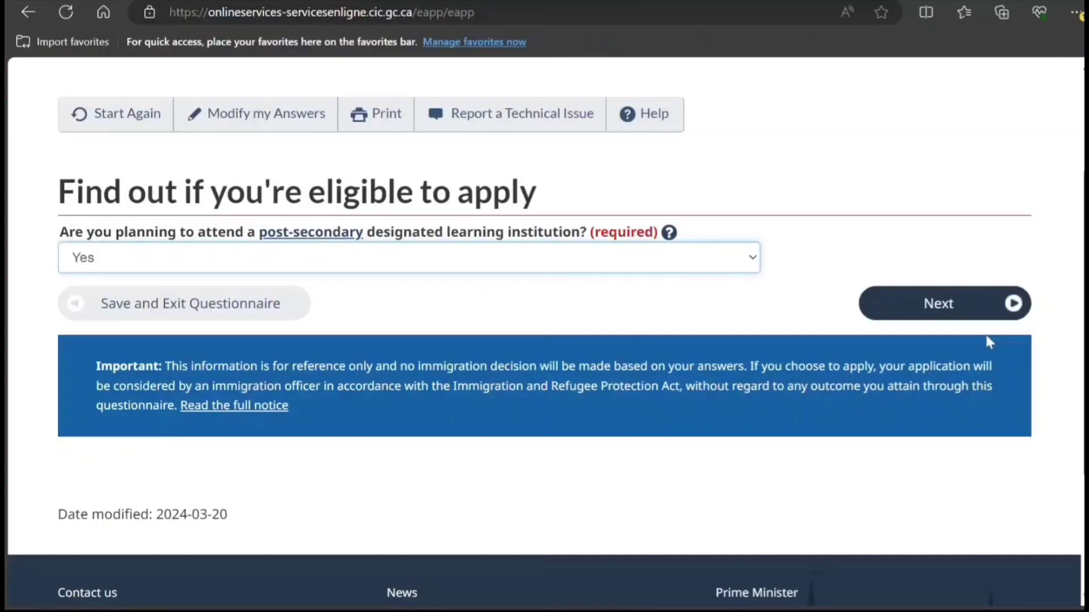
pyautogui.click(956, 321)
# Step: Answer No to living in designated countries and No to the medical exam question
pyautogui.scroll(-5, 790, 318)
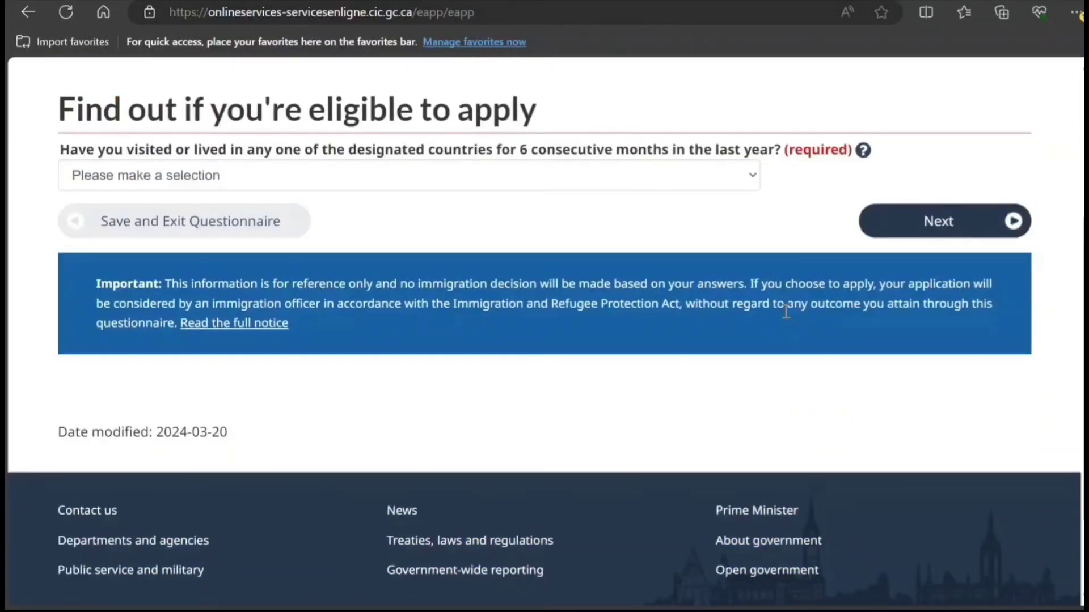
pyautogui.click(654, 176)
pyautogui.click(632, 241)
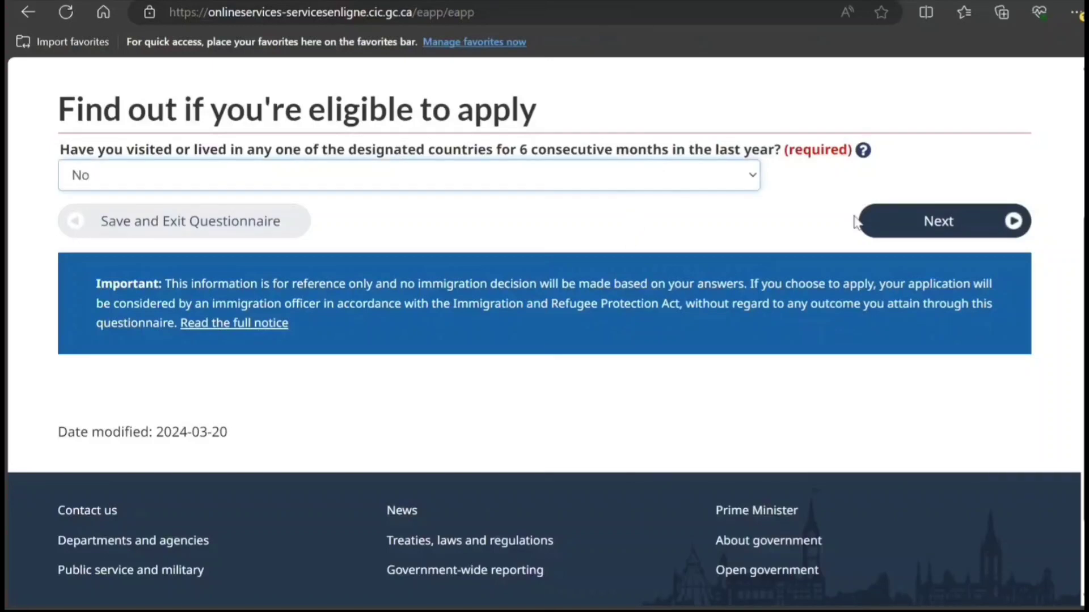
pyautogui.click(906, 221)
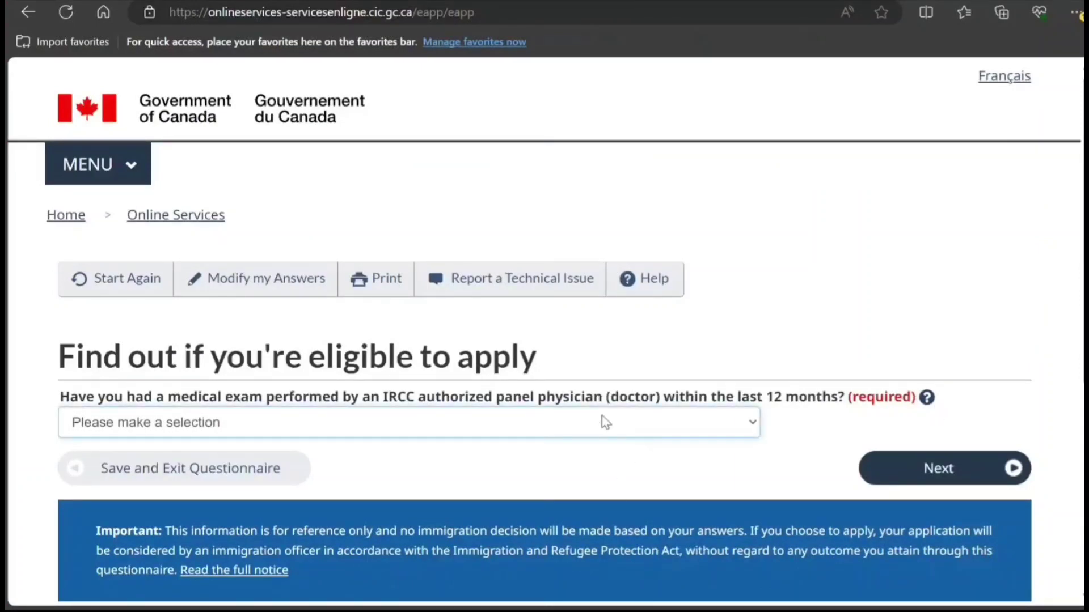
pyautogui.click(553, 485)
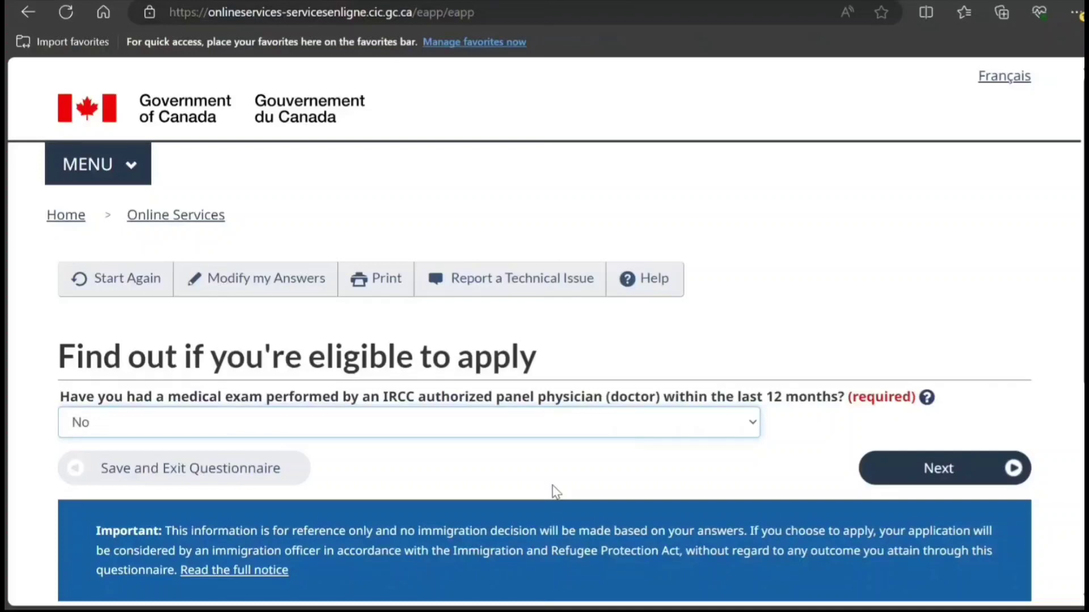
pyautogui.scroll(-3, 943, 308)
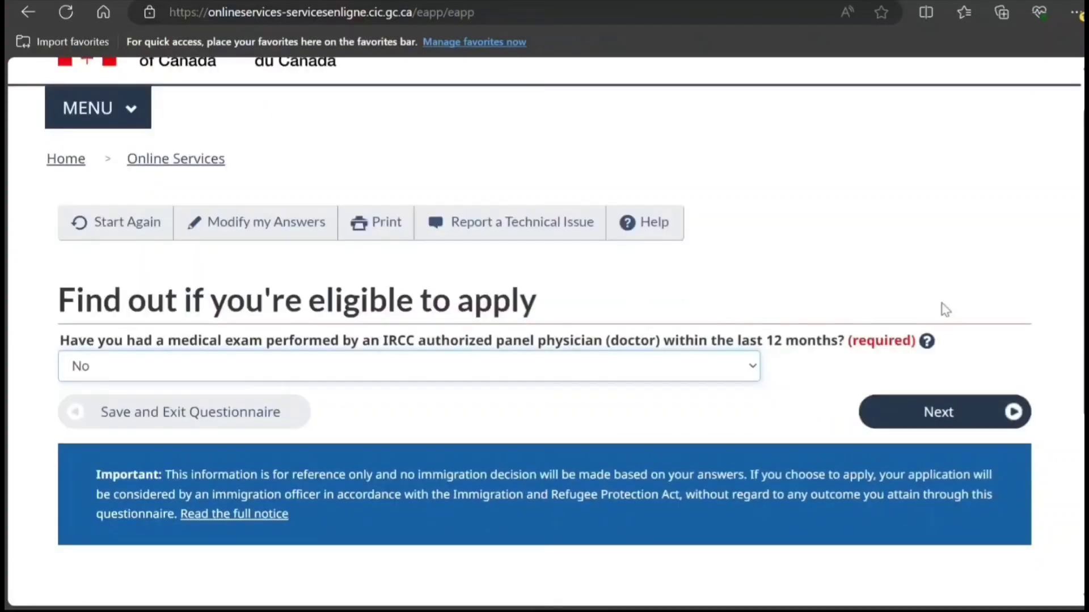
pyautogui.click(925, 317)
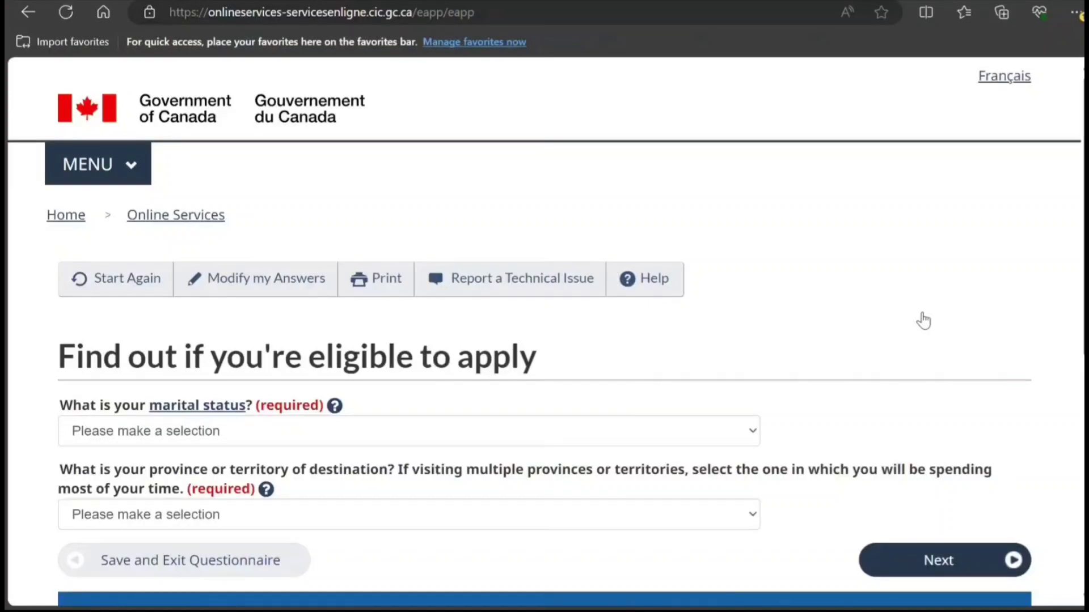
# Step: Set marital status to Never Married/Single and destination province to Ontario, then submit for results
pyautogui.click(702, 439)
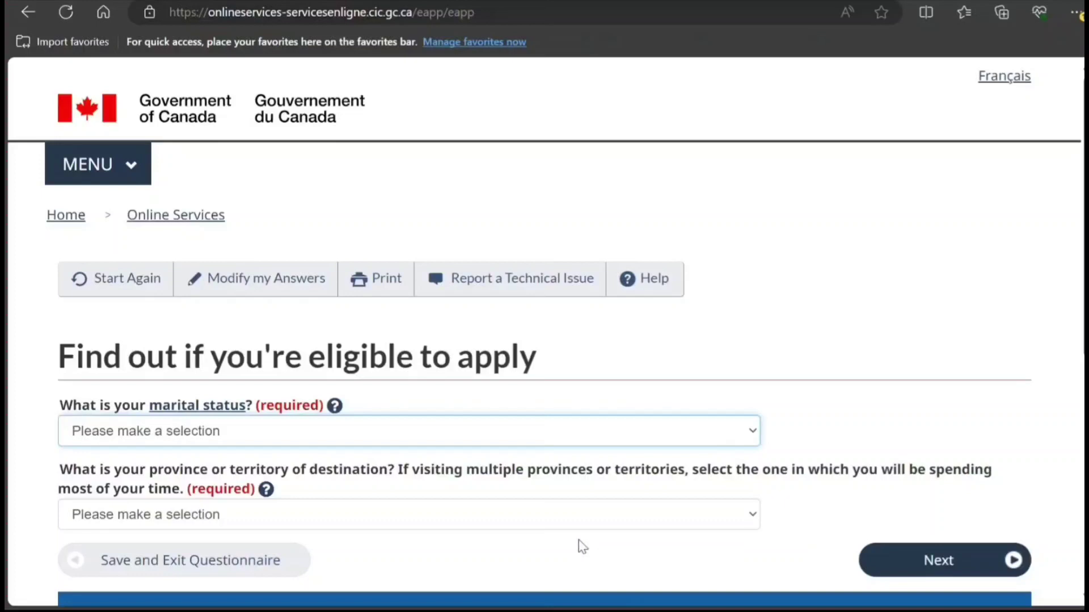
pyautogui.click(560, 584)
pyautogui.scroll(-3, 624, 369)
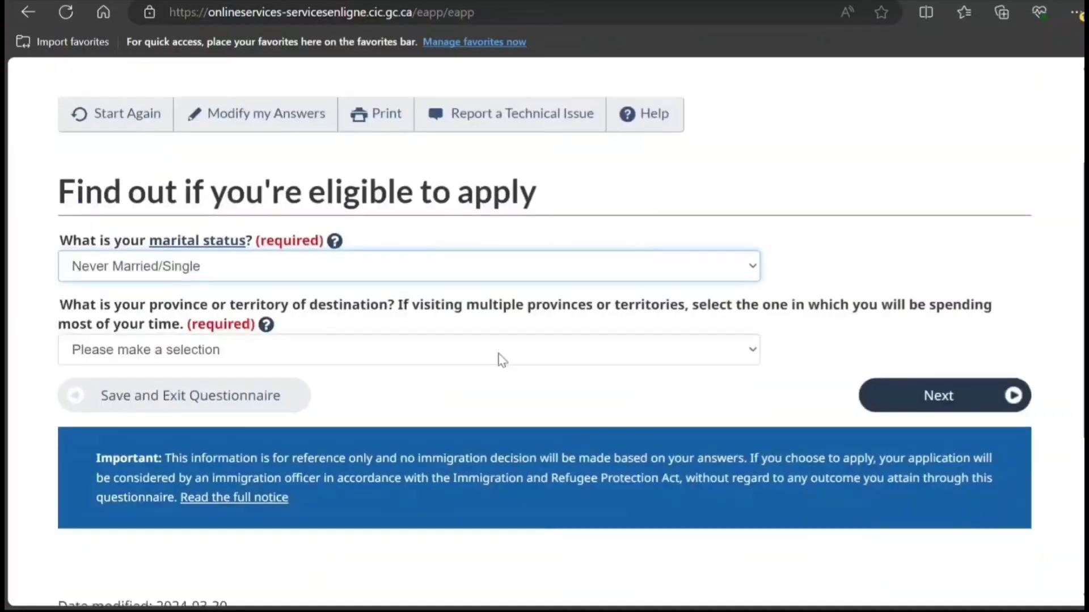
pyautogui.click(503, 349)
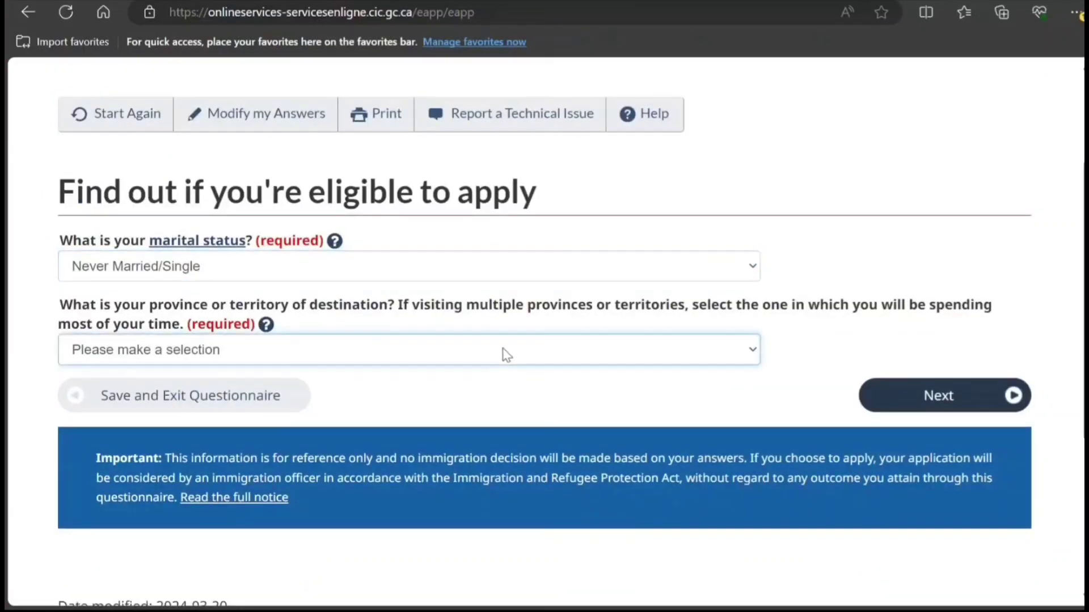
pyautogui.click(366, 536)
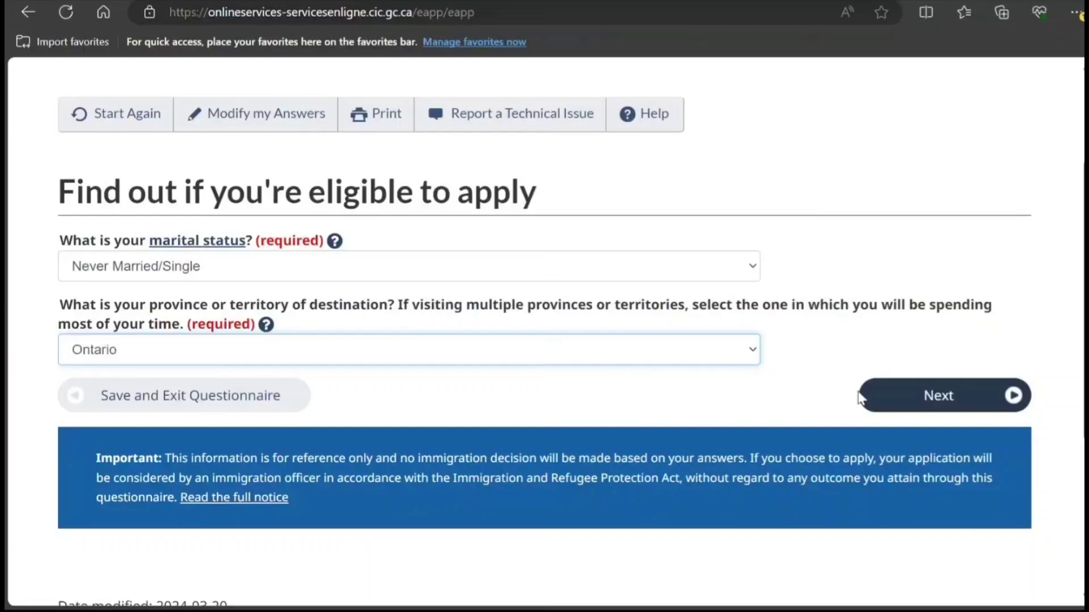
pyautogui.scroll(-3, 859, 397)
pyautogui.click(924, 238)
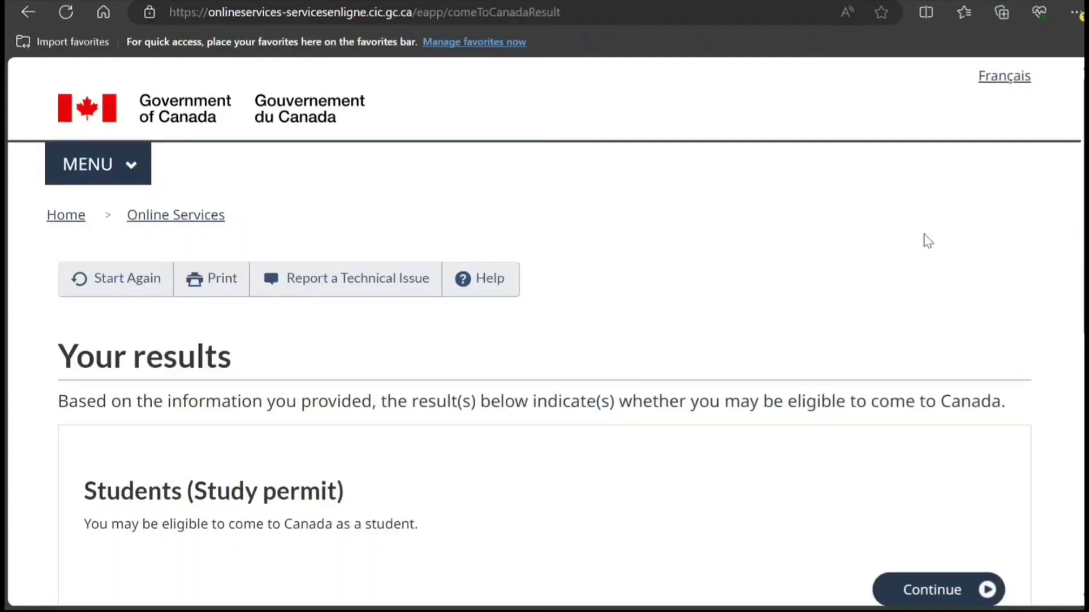
# Step: Continue from the Students (Study permit) result through the Create your personal checklist page
pyautogui.scroll(-3, 738, 246)
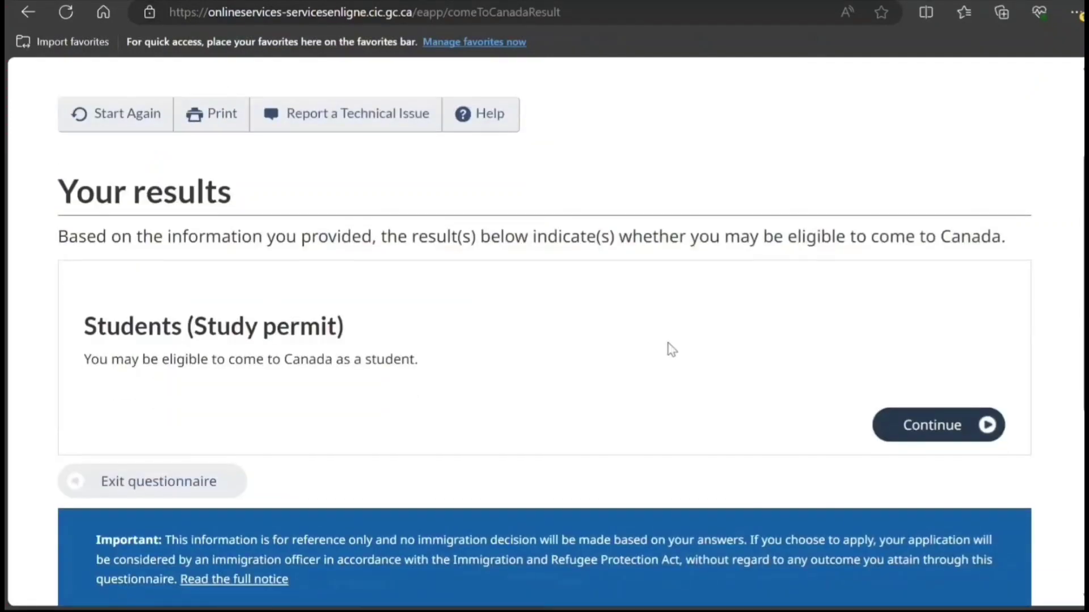
pyautogui.scroll(-1, 670, 347)
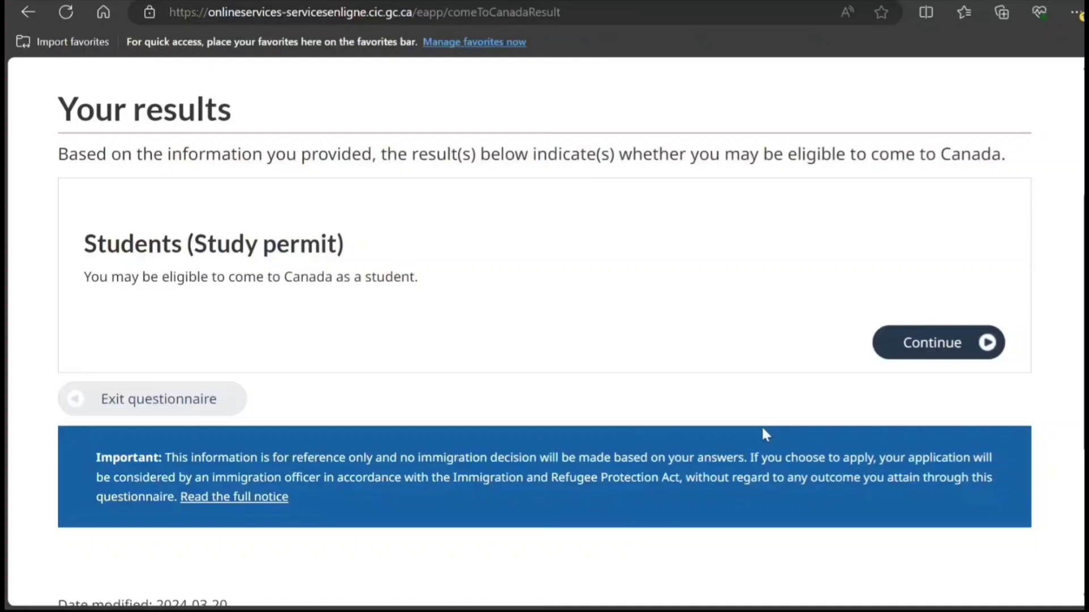
pyautogui.click(918, 360)
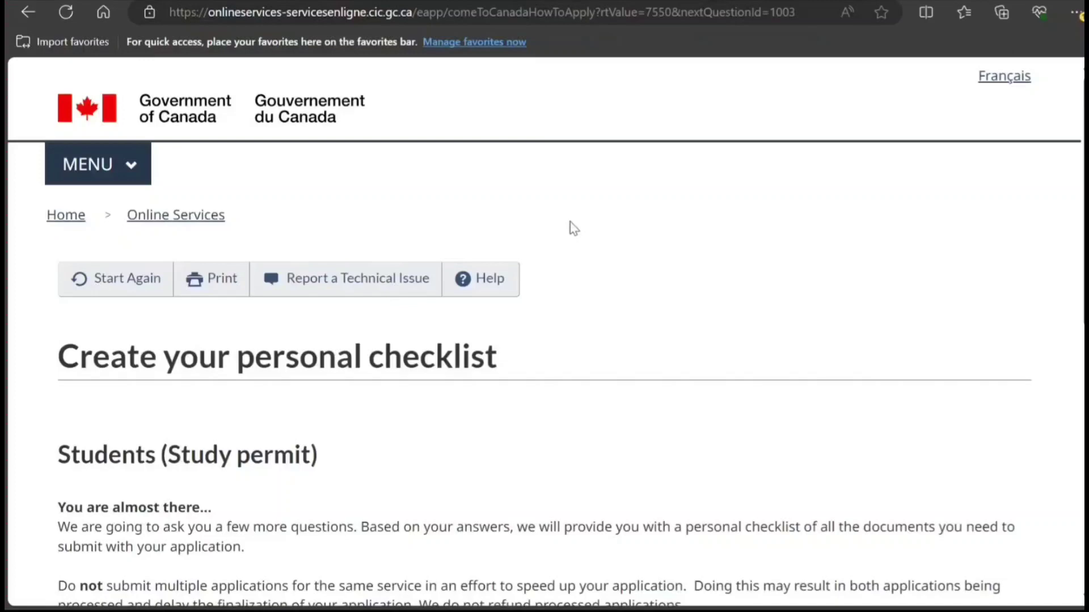
pyautogui.scroll(-4, 575, 197)
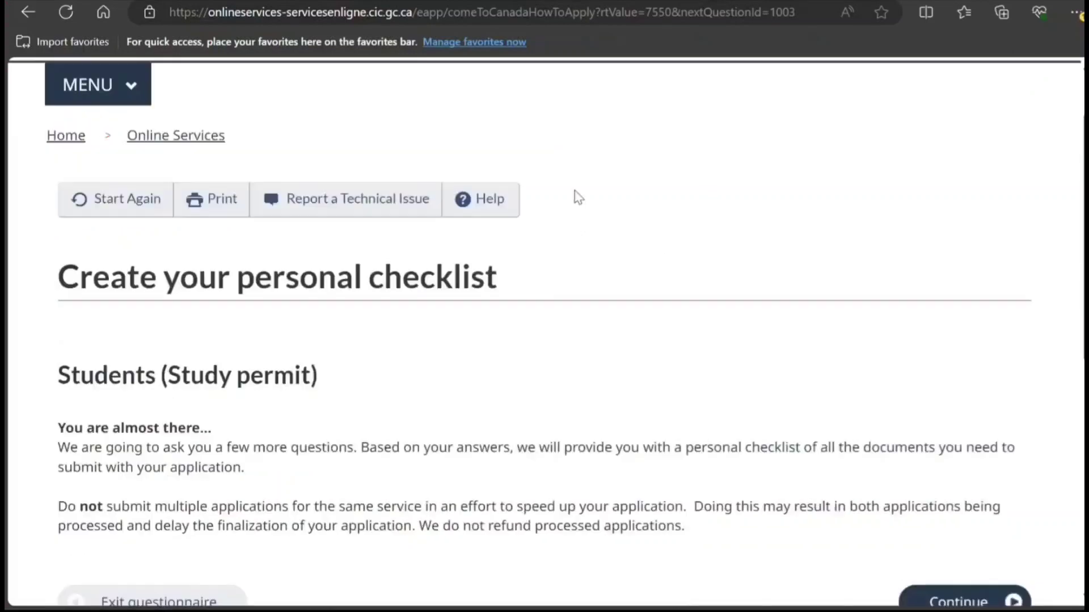
pyautogui.scroll(-1, 354, 318)
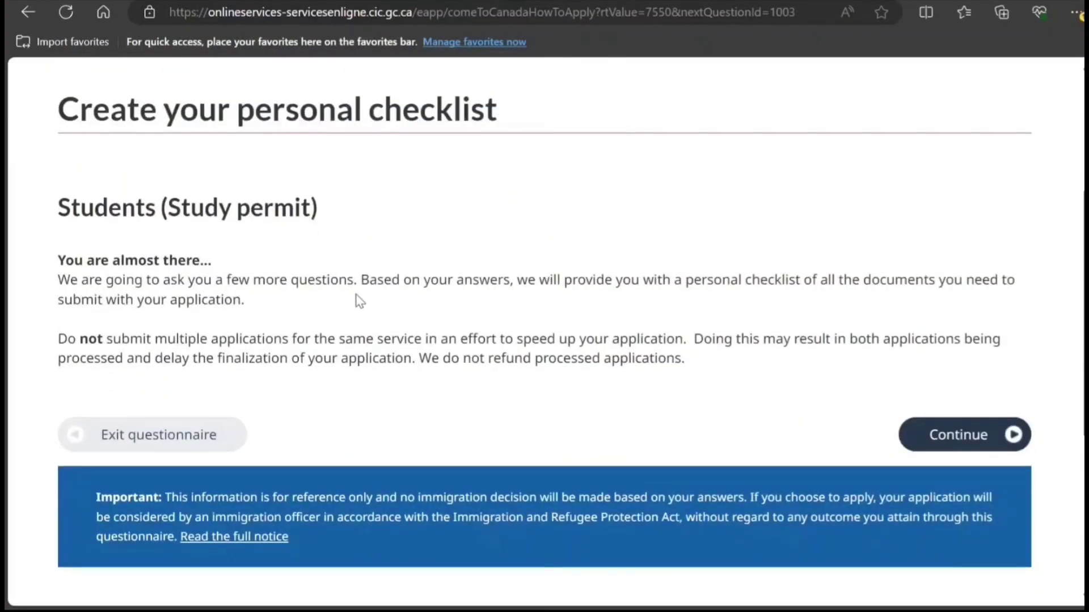
pyautogui.scroll(-2, 375, 315)
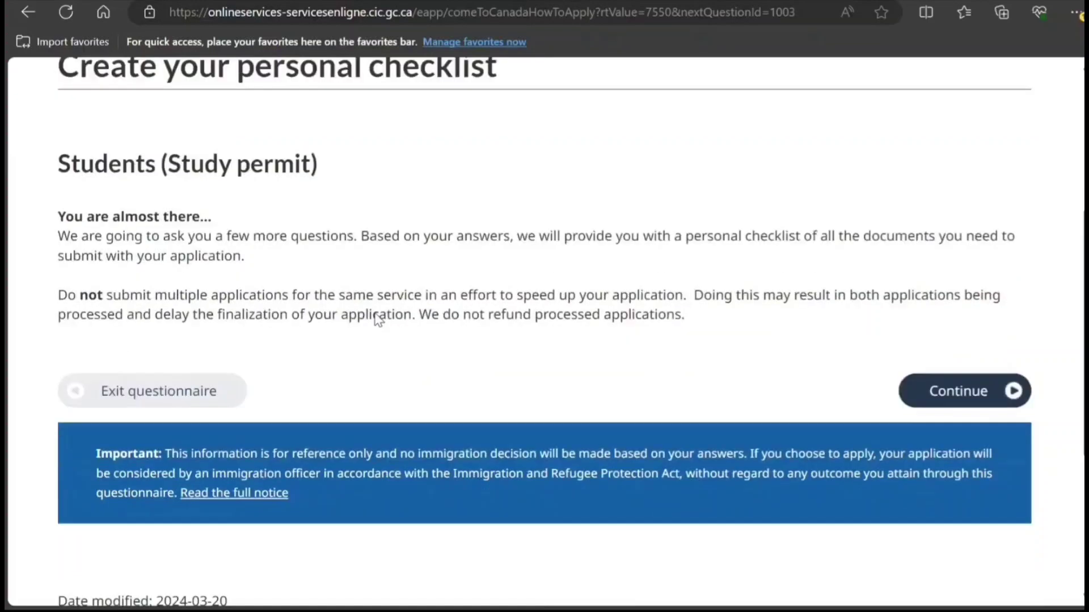
pyautogui.click(987, 352)
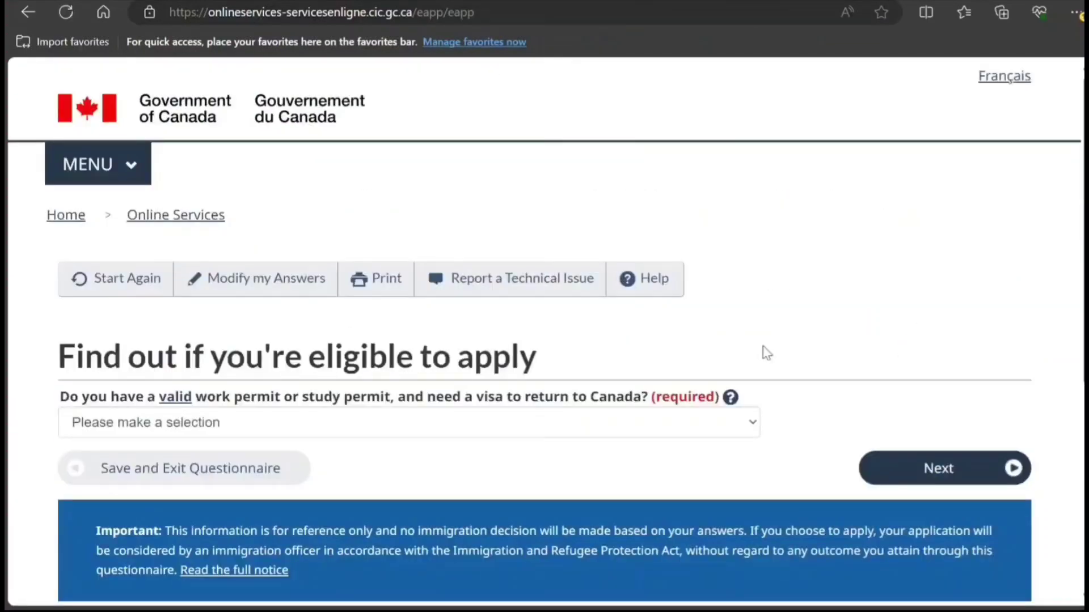
# Step: Answer that a valid study permit is held and No to applying for a family member
pyautogui.scroll(-2, 761, 352)
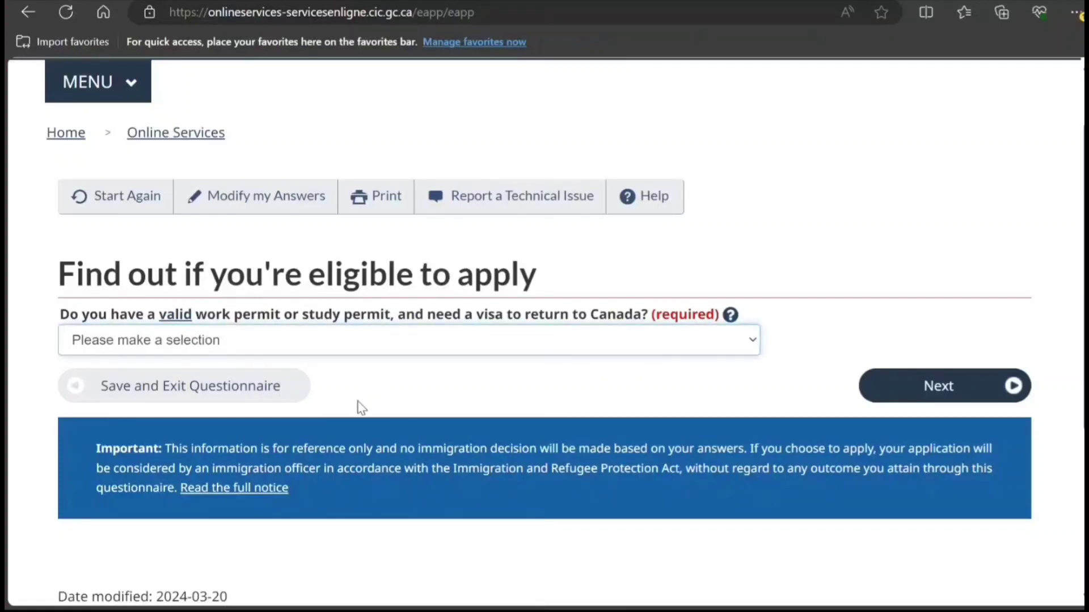
pyautogui.press('Down')
pyautogui.click(876, 389)
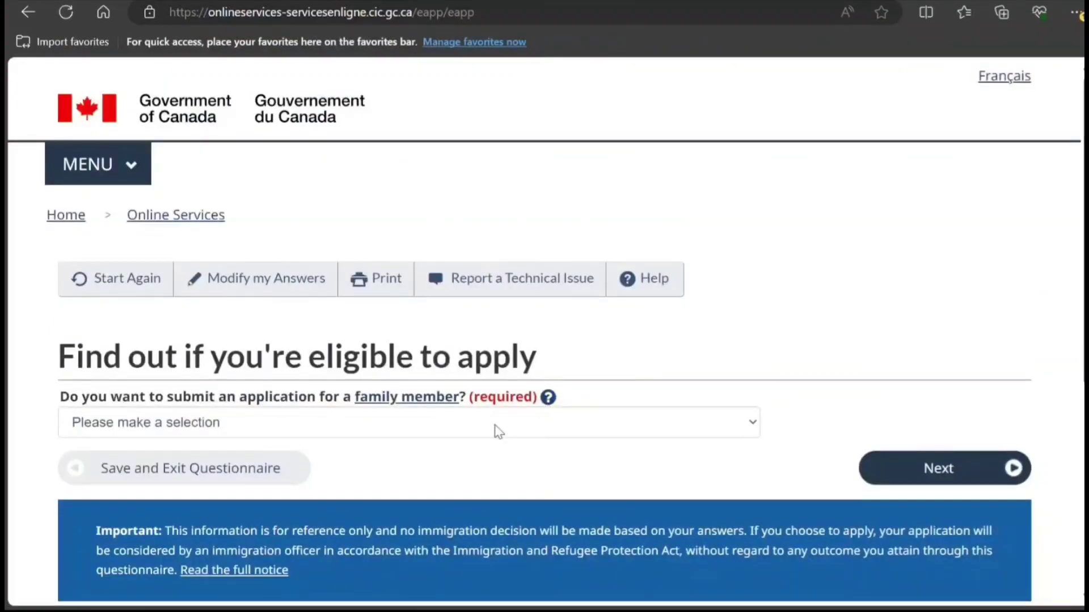
pyautogui.click(498, 432)
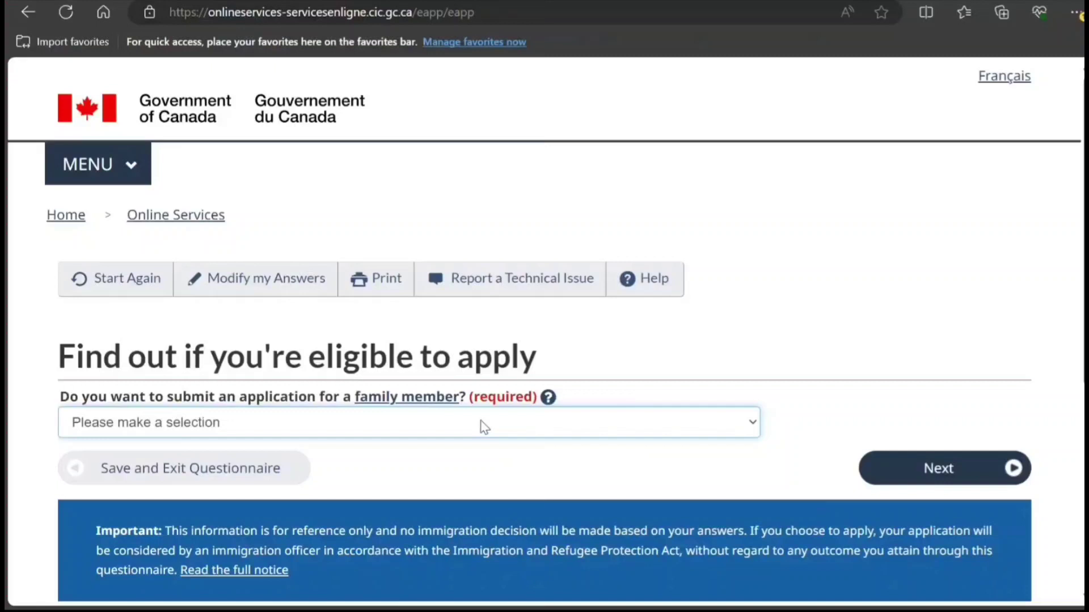
pyautogui.press('n')
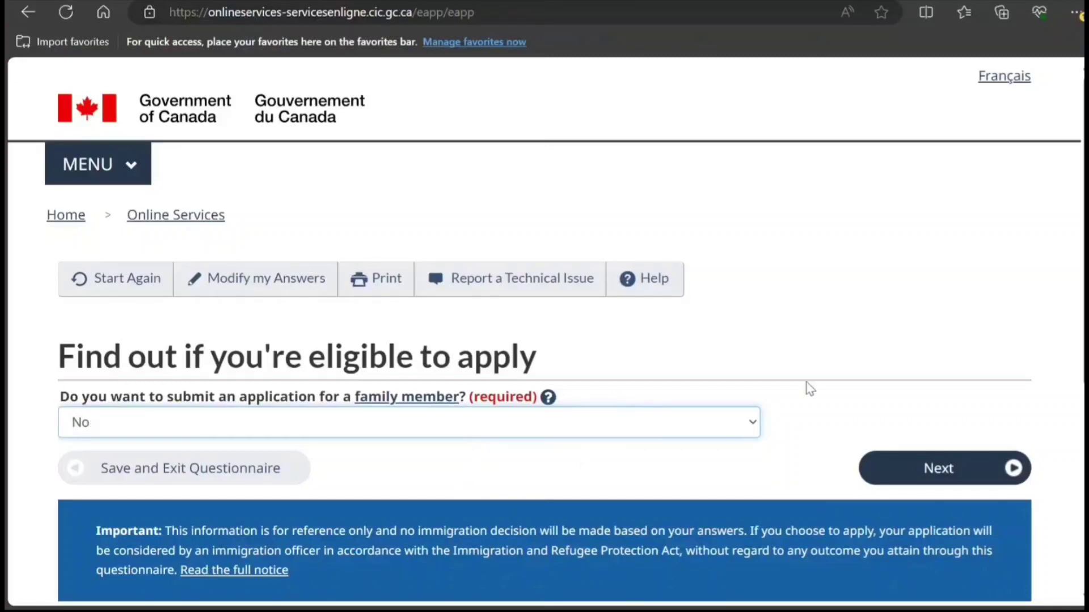
pyautogui.scroll(-1, 792, 383)
pyautogui.click(936, 386)
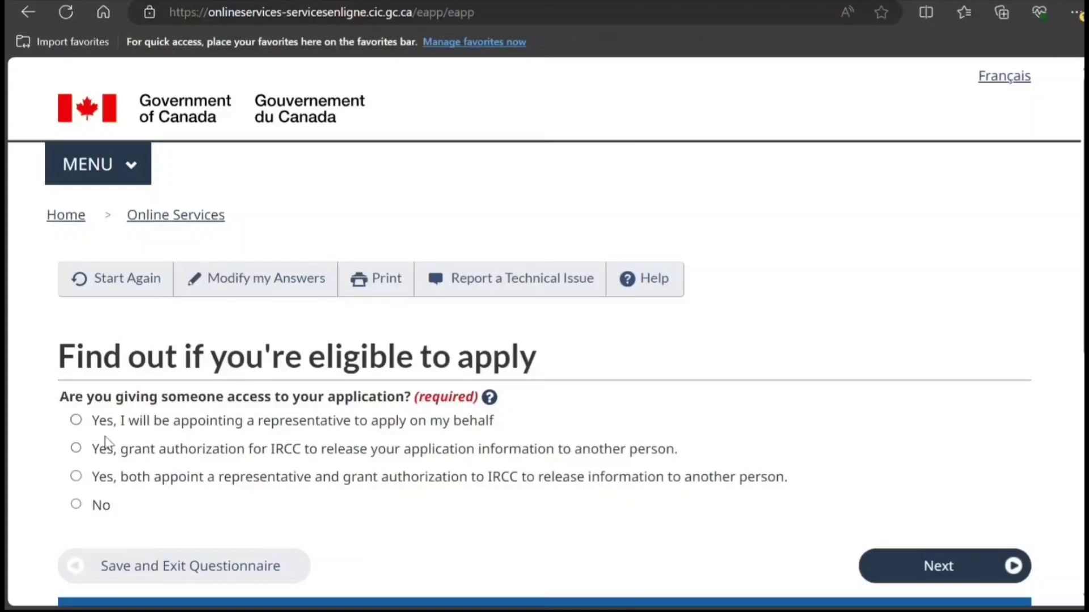
# Step: Decline giving anyone application access and answer Yes to past biometrics
pyautogui.click(77, 504)
pyautogui.scroll(-5, 515, 493)
pyautogui.click(951, 248)
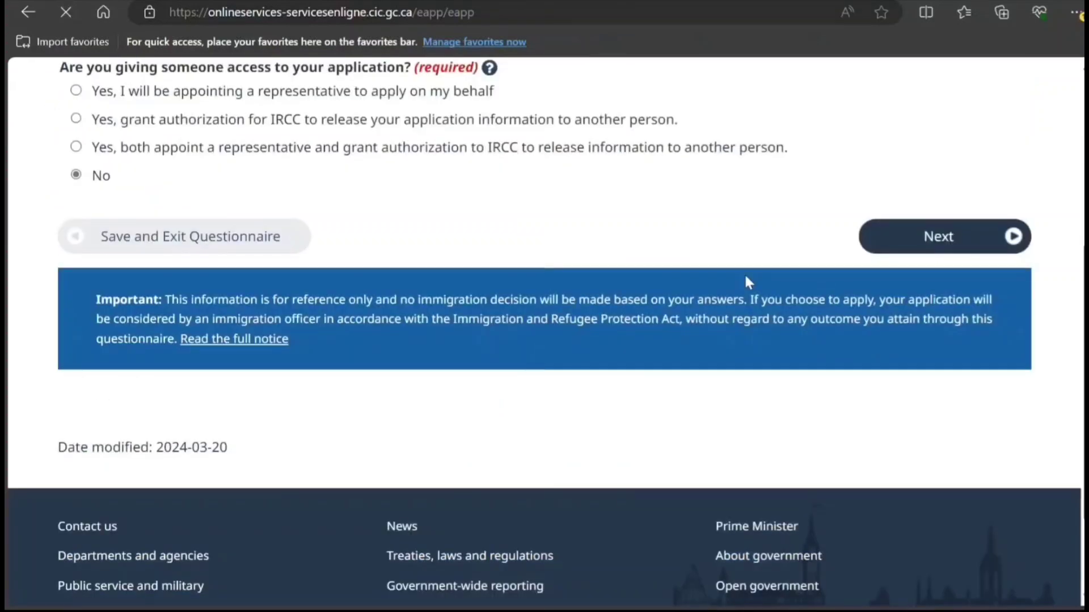
pyautogui.scroll(-1, 539, 345)
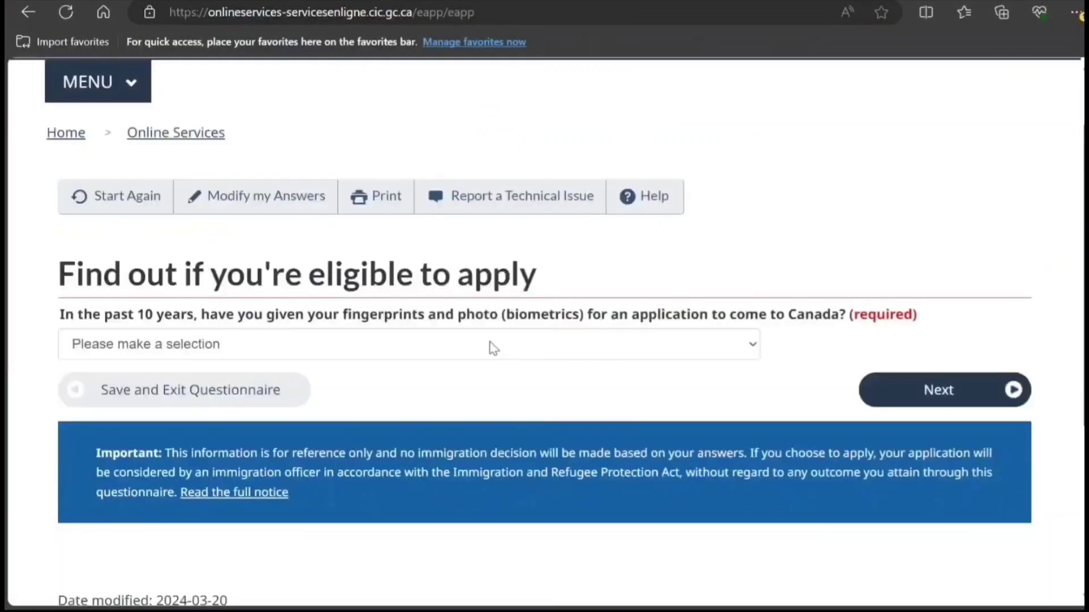
pyautogui.click(447, 348)
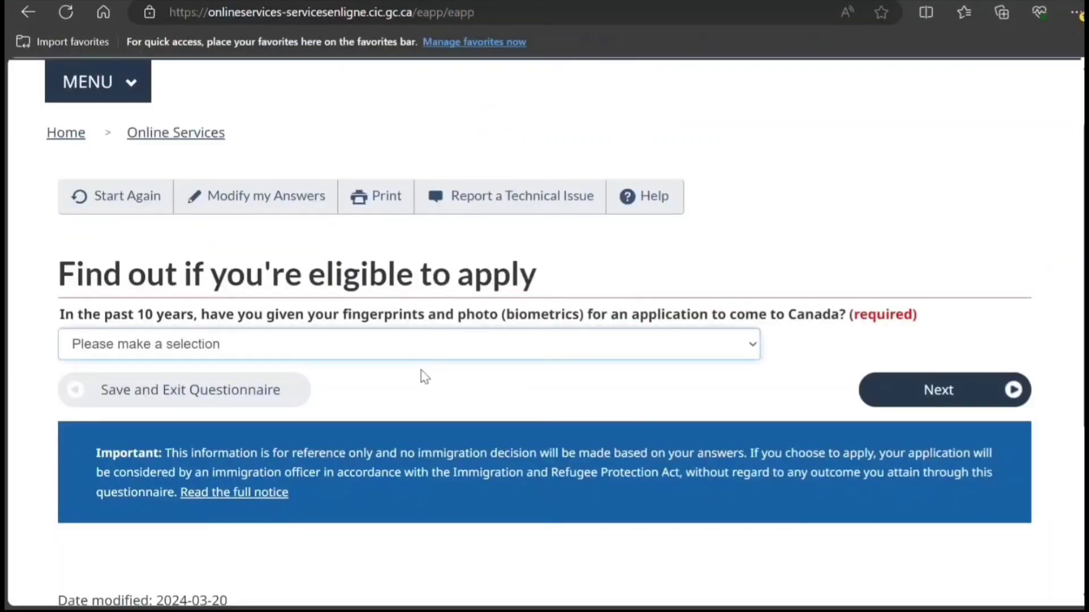
pyautogui.click(417, 415)
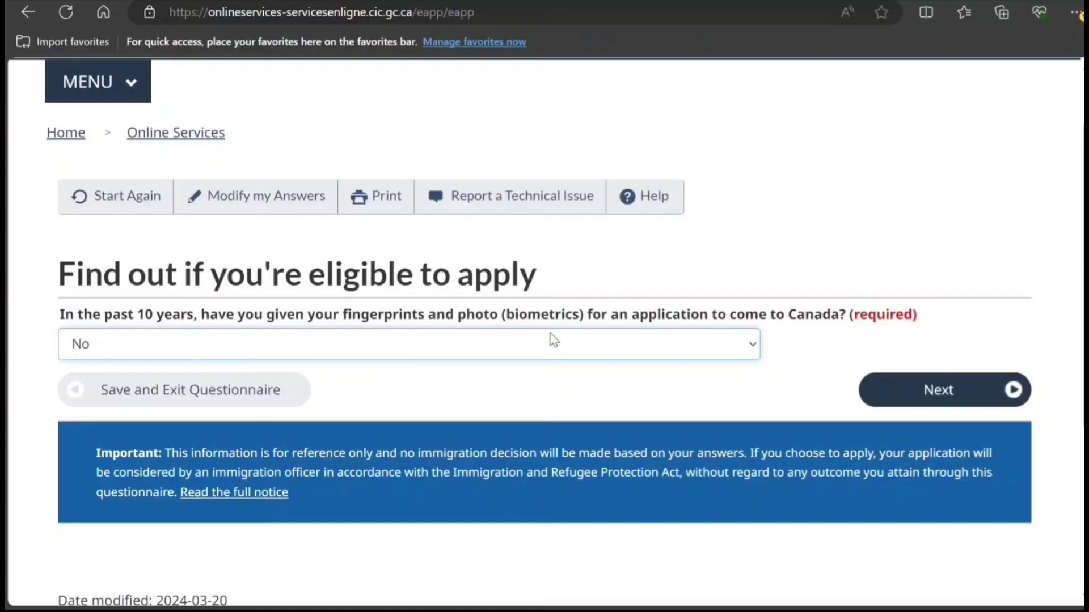
pyautogui.press('Up')
pyautogui.click(934, 400)
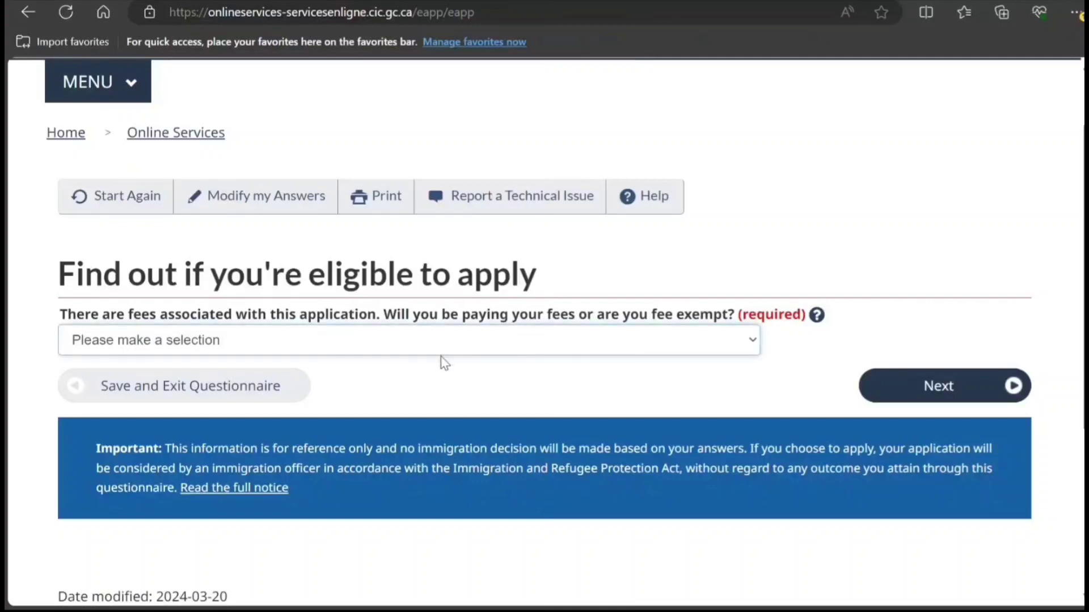
# Step: Answer Yes to paying application fees, making digital document copies, and paying fees online
pyautogui.press('Down')
pyautogui.click(930, 386)
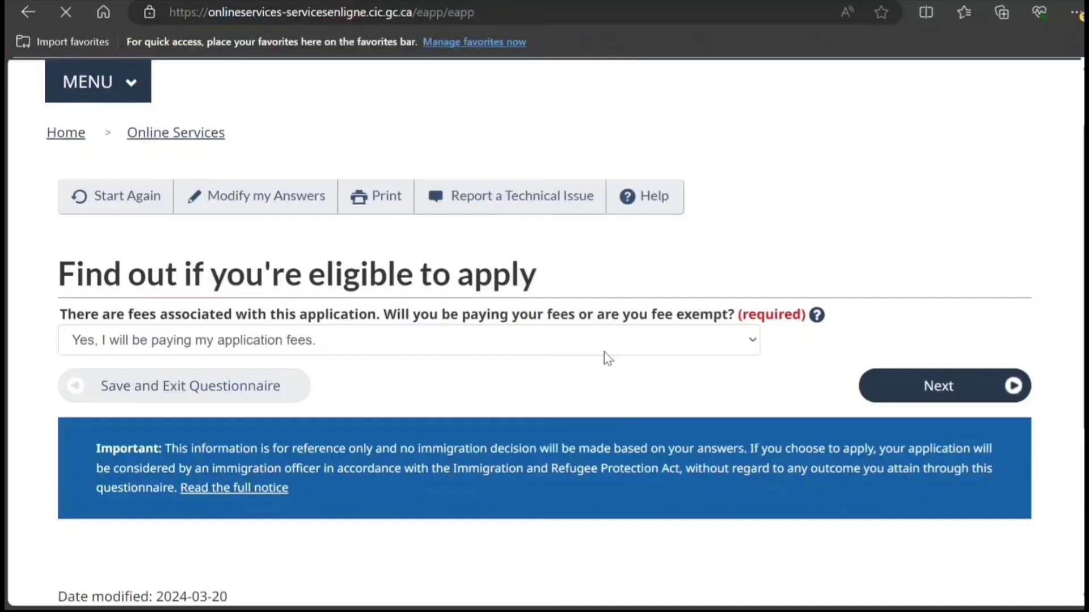
pyautogui.click(915, 396)
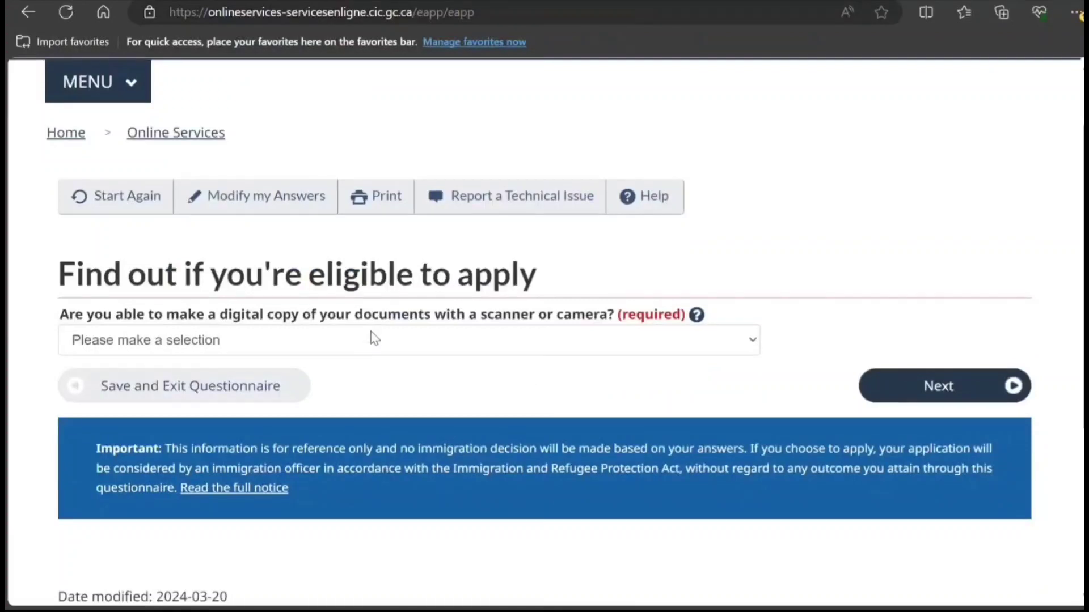
pyautogui.click(371, 334)
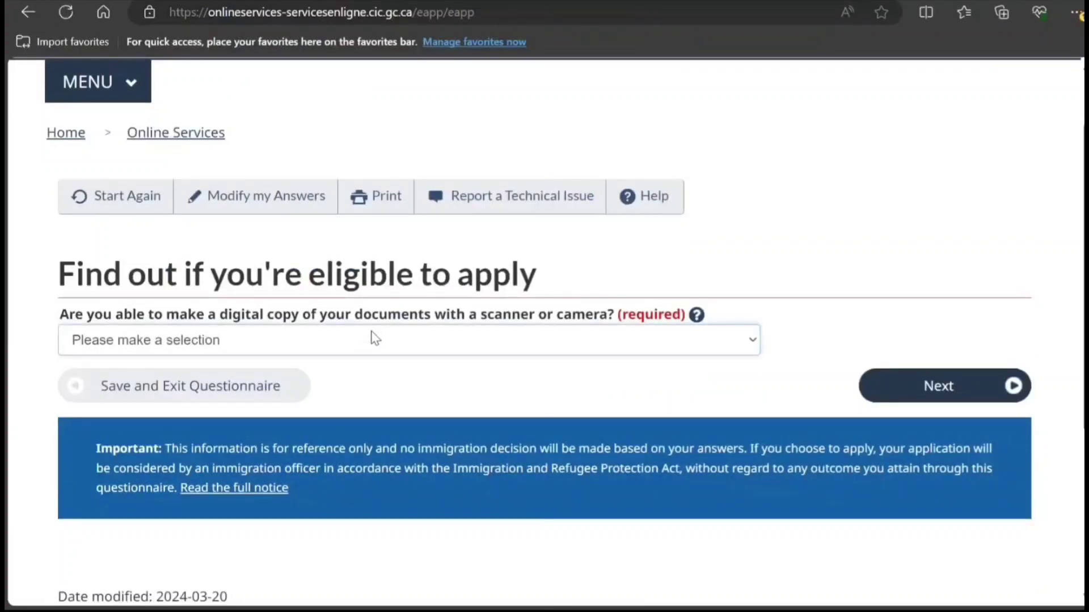
pyautogui.click(373, 383)
pyautogui.click(928, 385)
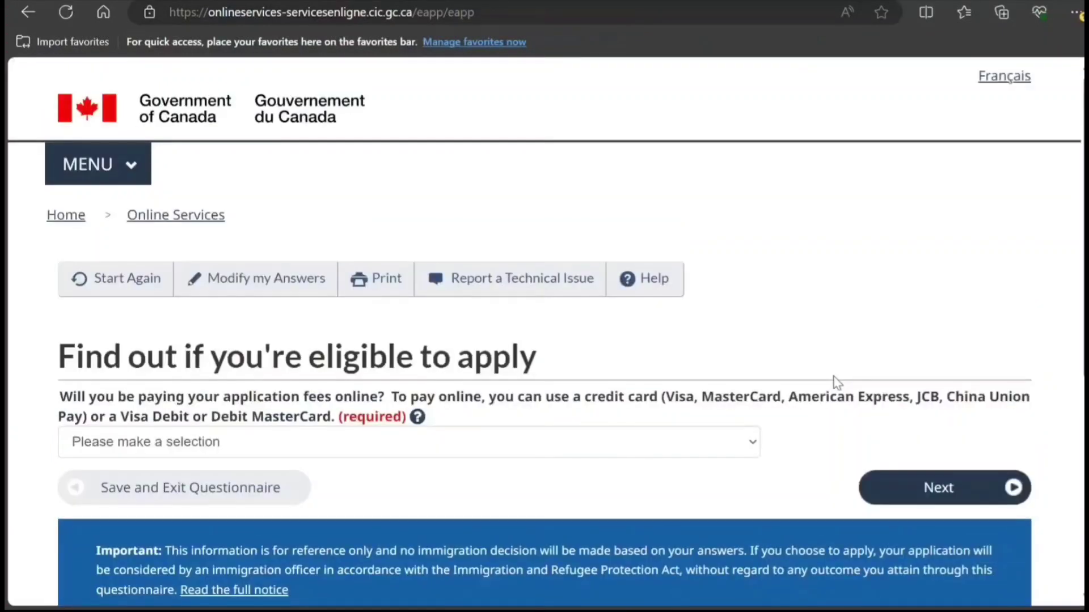
pyautogui.scroll(-3, 781, 384)
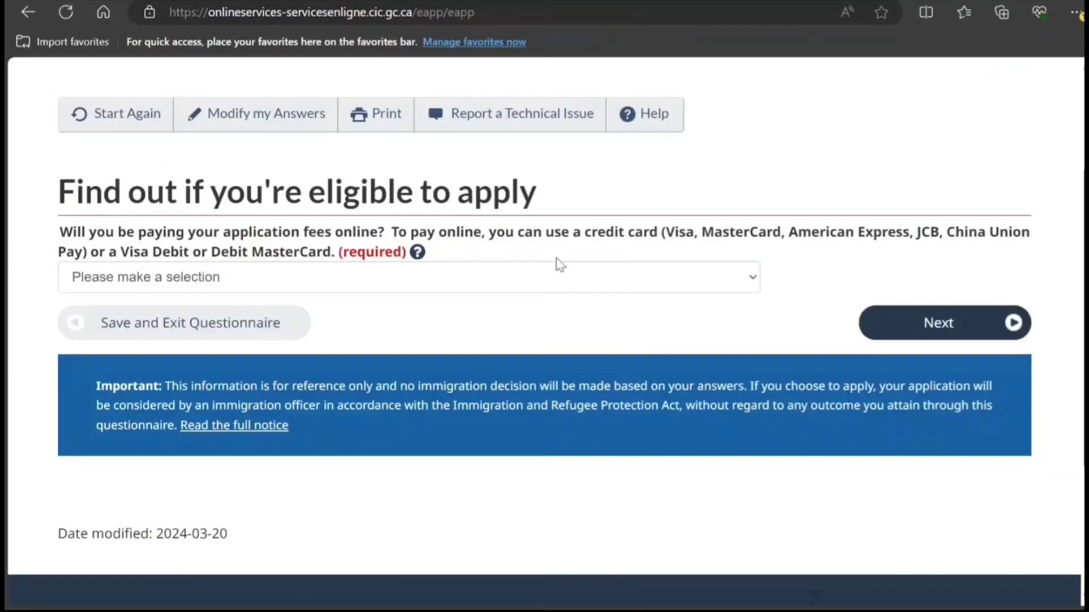
pyautogui.click(539, 281)
pyautogui.click(515, 327)
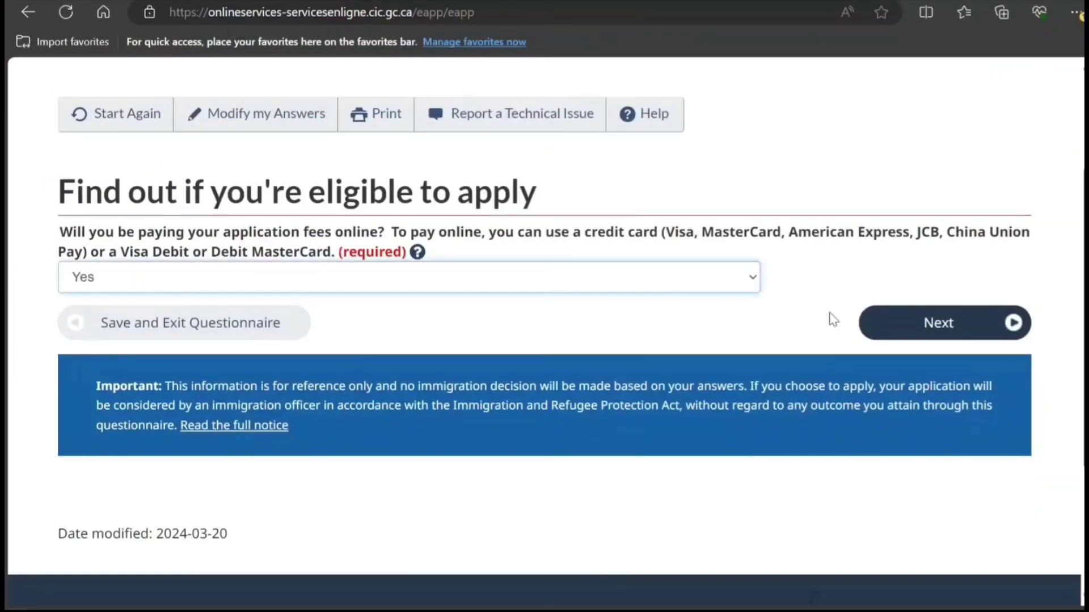
pyautogui.click(895, 321)
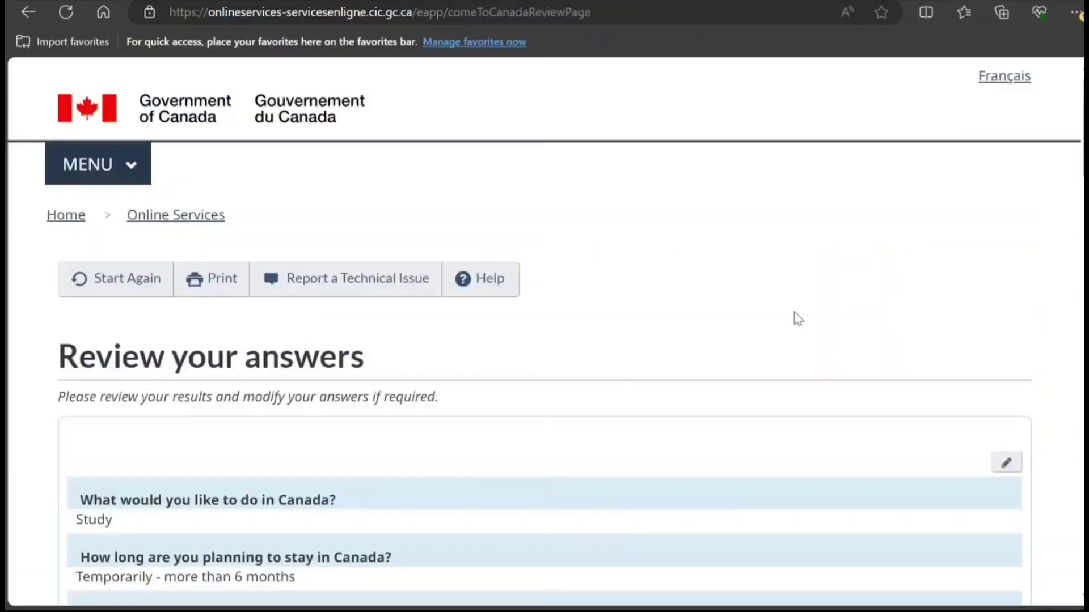
# Step: Accept the Review your answers page and the submission instructions to reach the document checklist
pyautogui.scroll(-10, 798, 319)
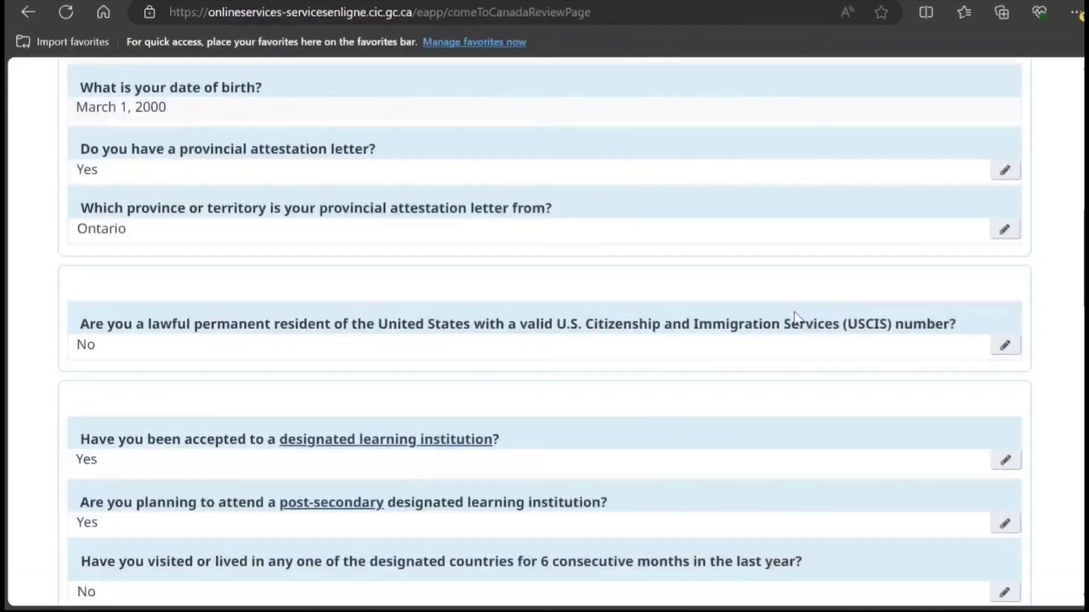
pyautogui.scroll(-4, 794, 317)
pyautogui.scroll(-11, 979, 335)
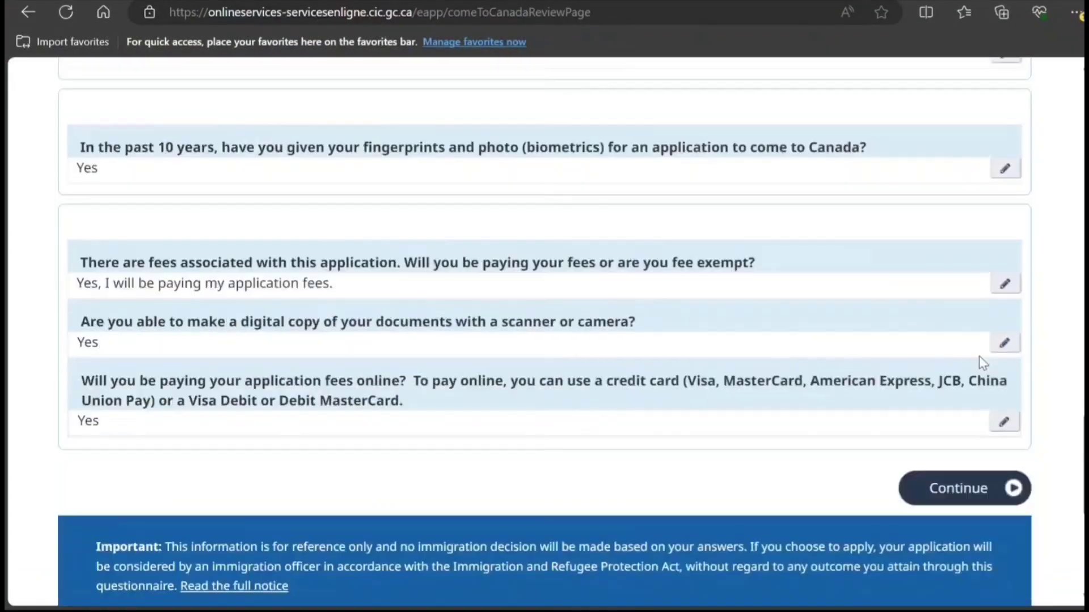
pyautogui.scroll(-5, 980, 363)
pyautogui.click(971, 162)
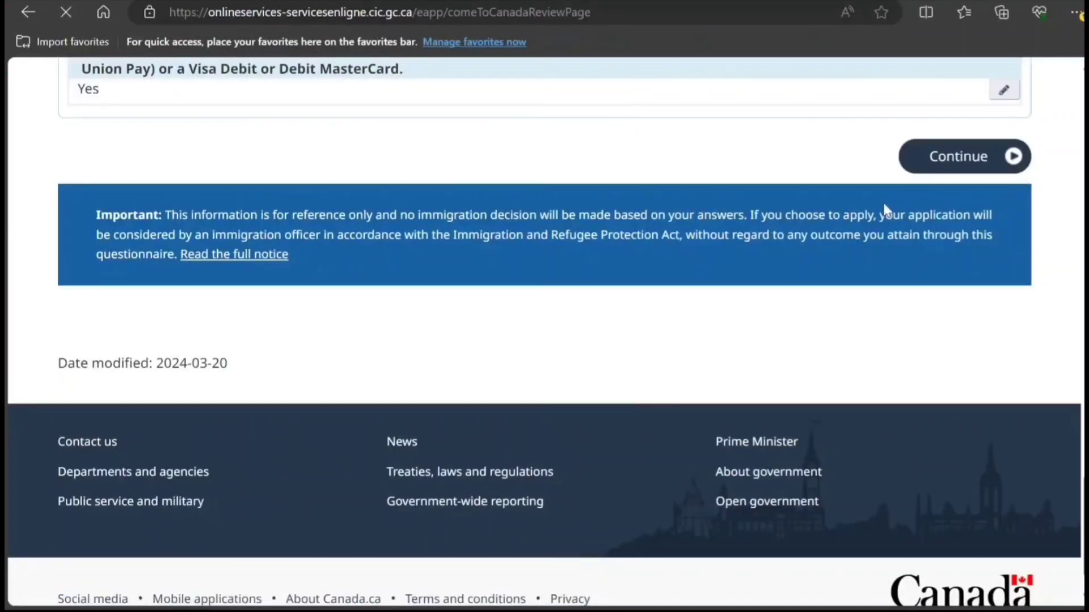
pyautogui.scroll(-18, 859, 222)
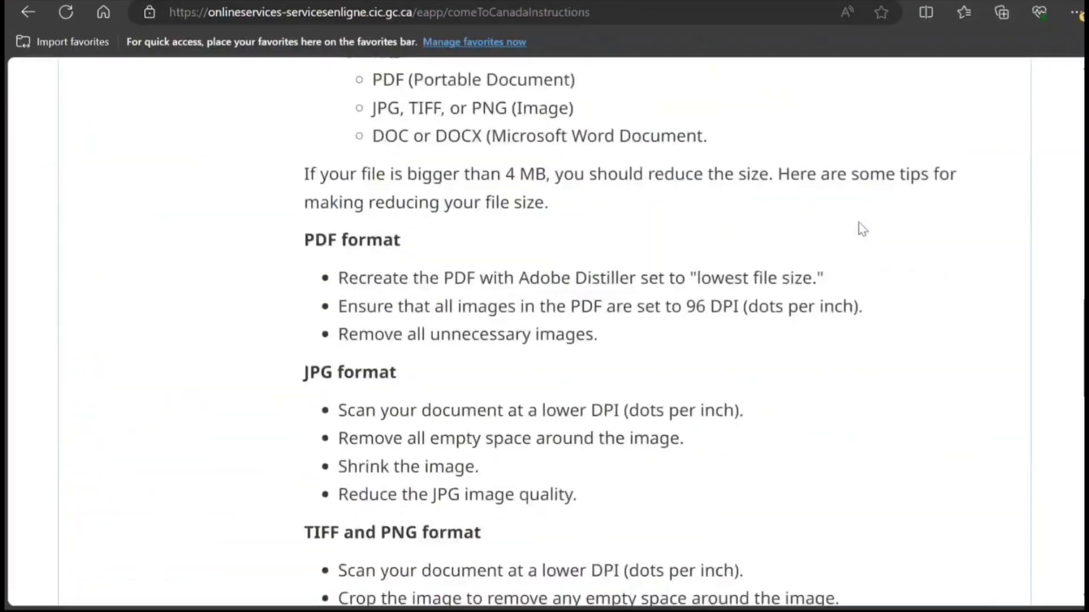
pyautogui.scroll(-15, 858, 223)
pyautogui.click(951, 265)
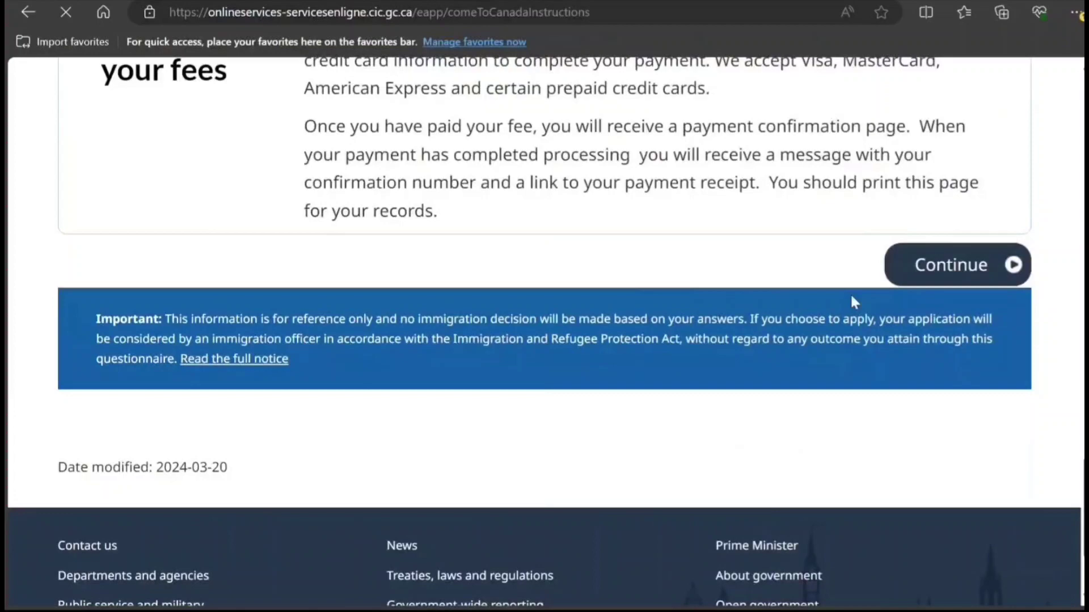
# Step: Read the Provincial Attestation Letter requirements and the Proof of Means of Financial Support guidance
pyautogui.scroll(-3, 851, 297)
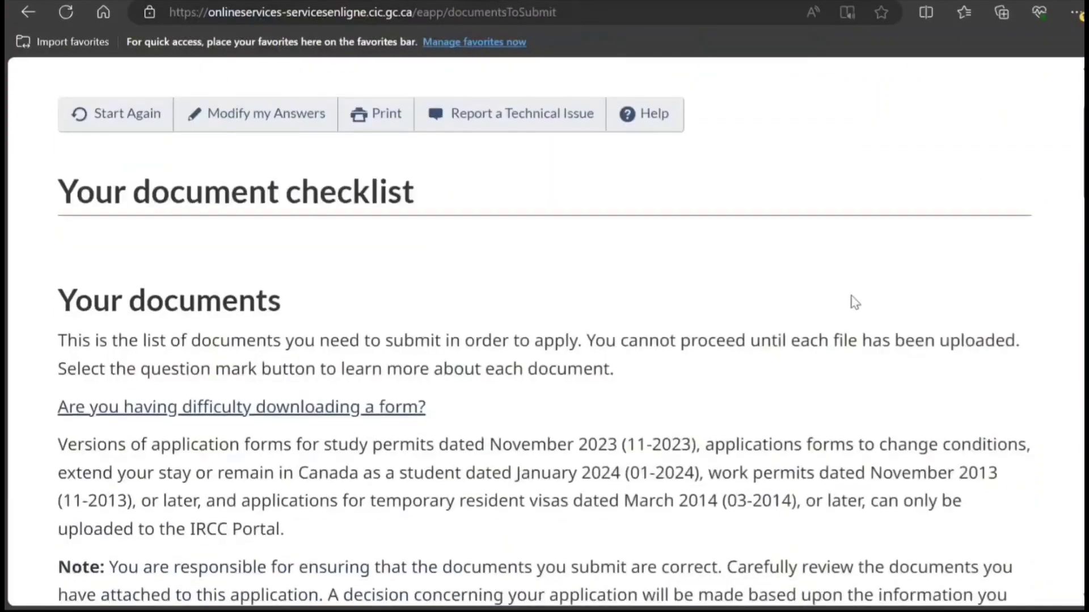
pyautogui.scroll(-13, 855, 302)
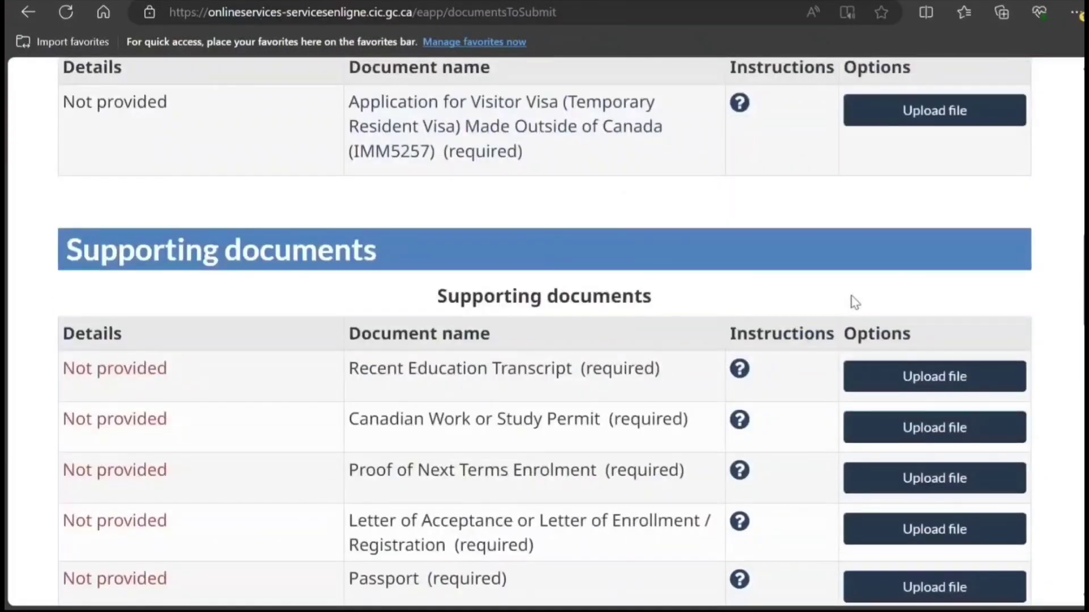
pyautogui.scroll(-3, 855, 302)
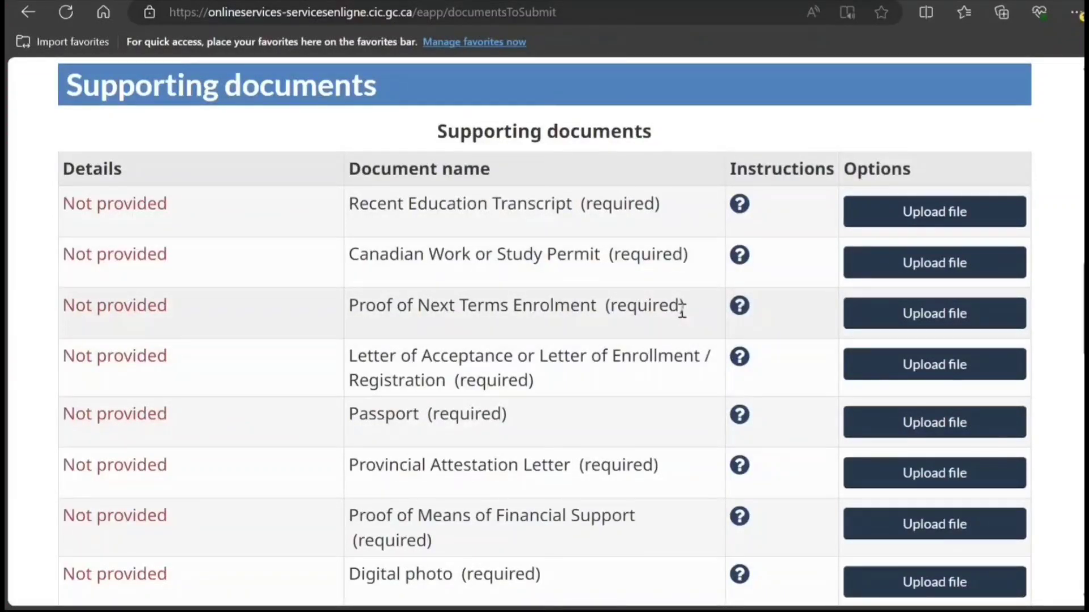
pyautogui.scroll(-2, 722, 414)
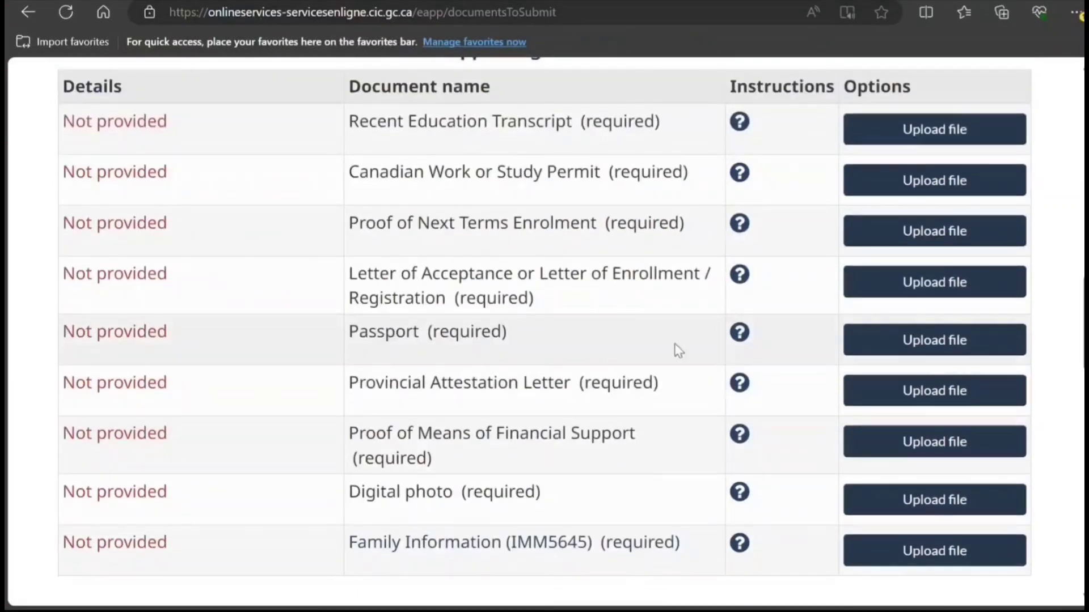
pyautogui.scroll(-2, 639, 391)
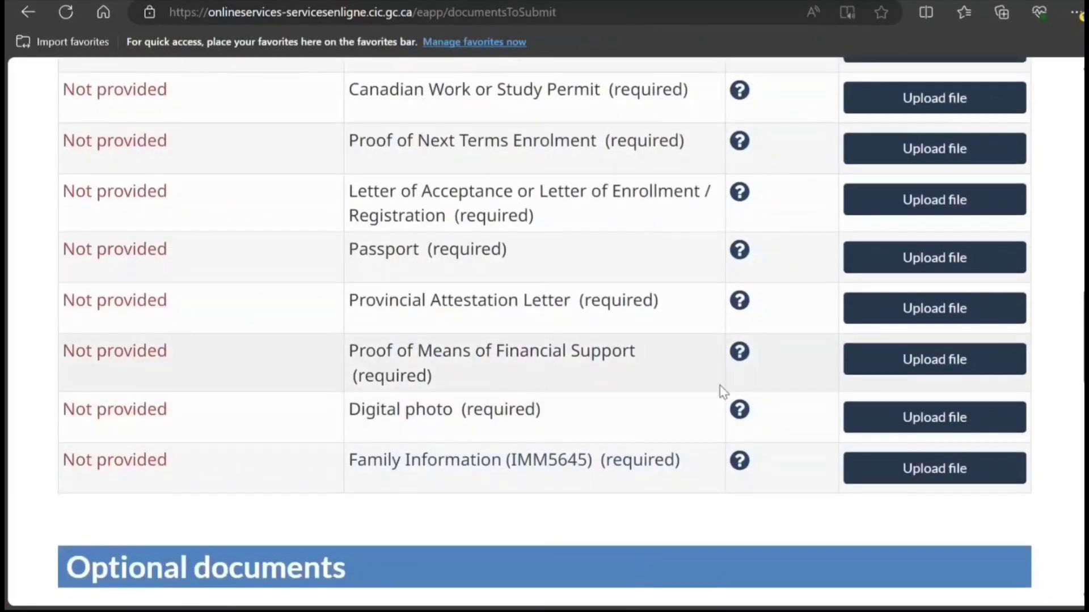
pyautogui.click(740, 301)
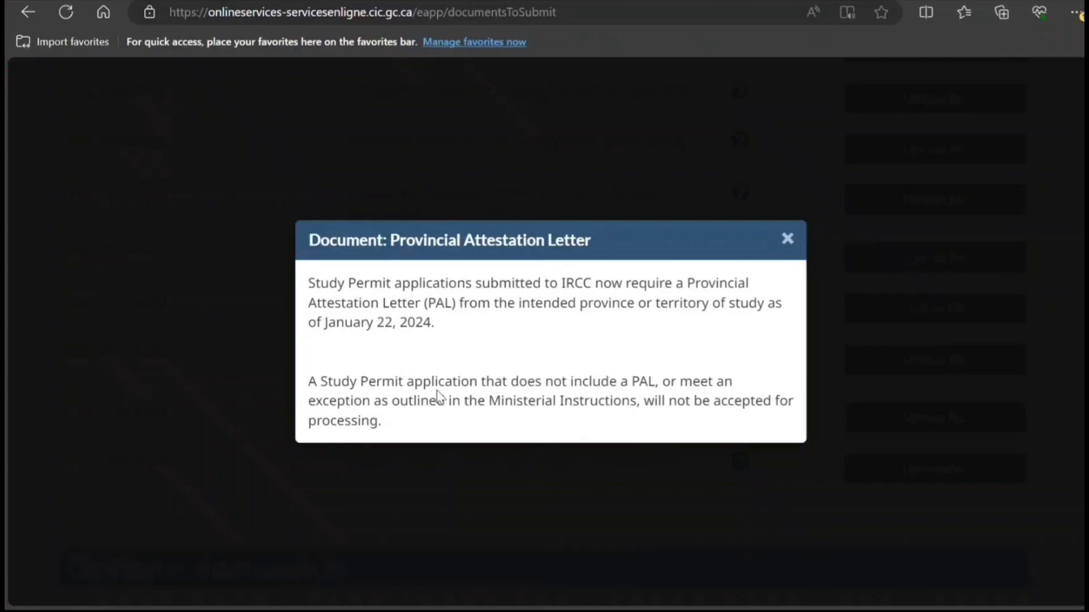
pyautogui.moveTo(435, 387); pyautogui.dragTo(500, 419)
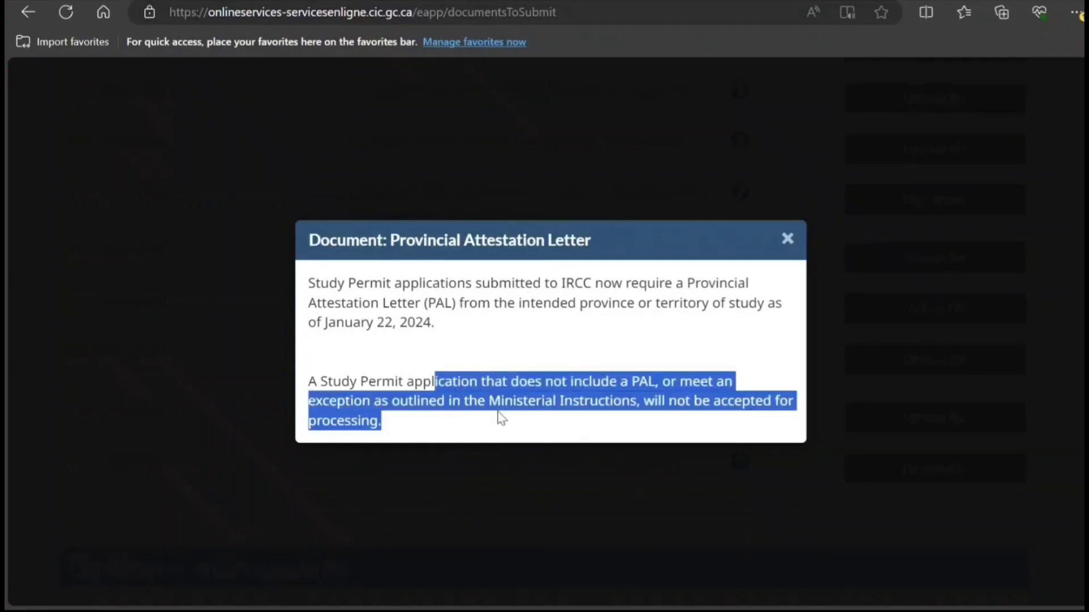
pyautogui.press('Escape')
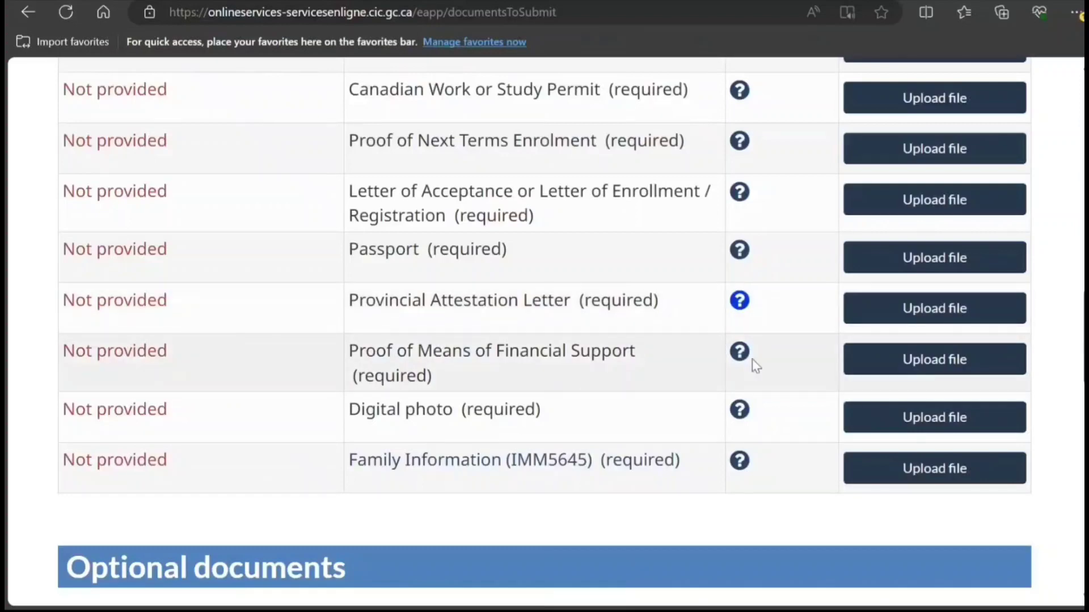
pyautogui.click(740, 352)
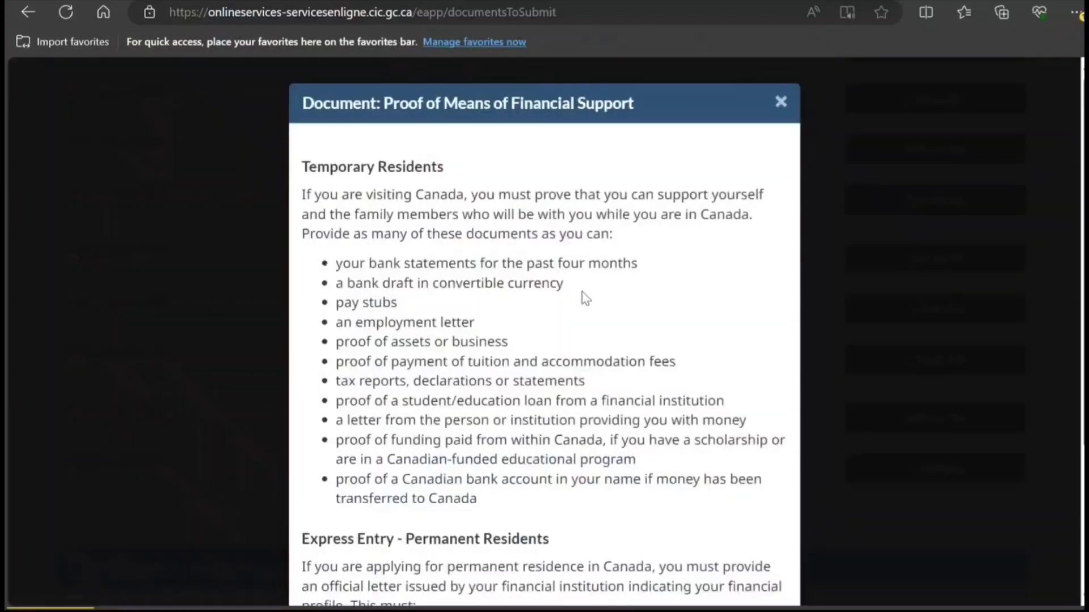
pyautogui.click(780, 104)
# Step: Scroll further down the checklist and read the Client Information help note
pyautogui.scroll(-2, 664, 340)
pyautogui.scroll(-3, 664, 365)
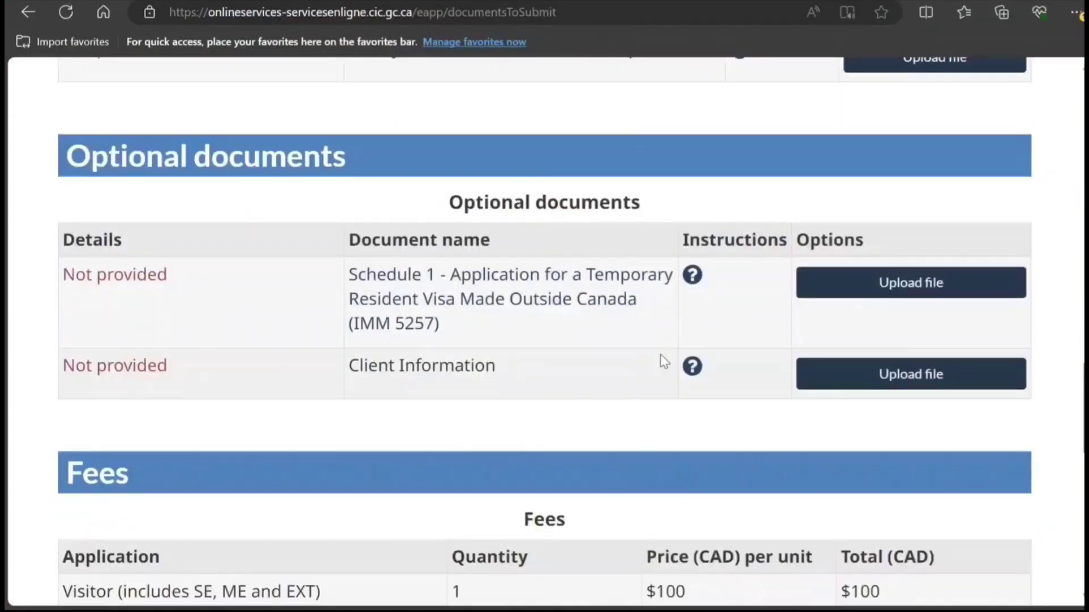
pyautogui.scroll(2, 632, 170)
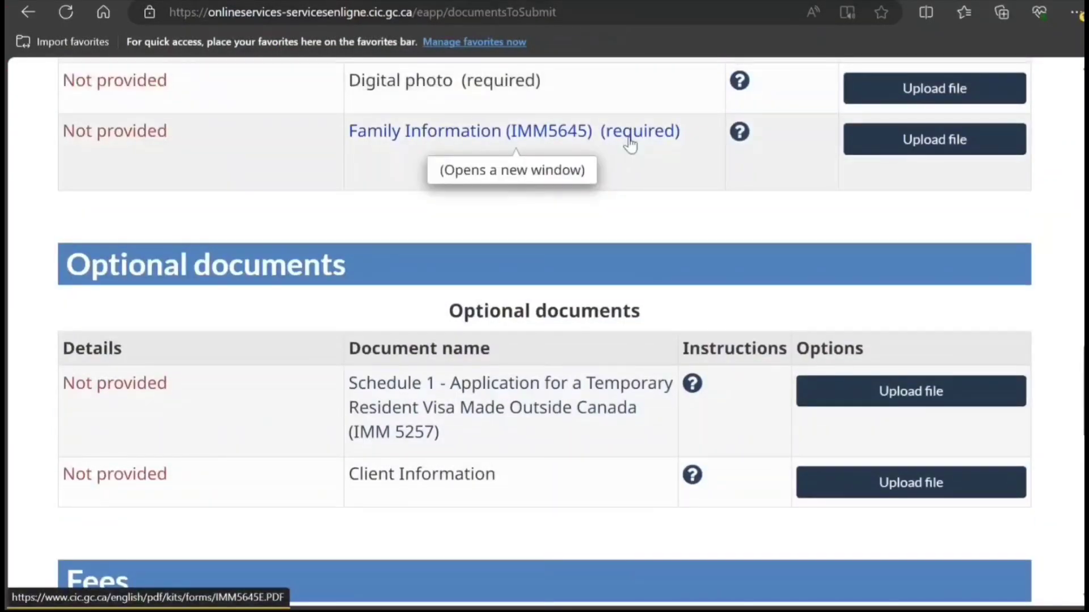
pyautogui.scroll(-1, 642, 322)
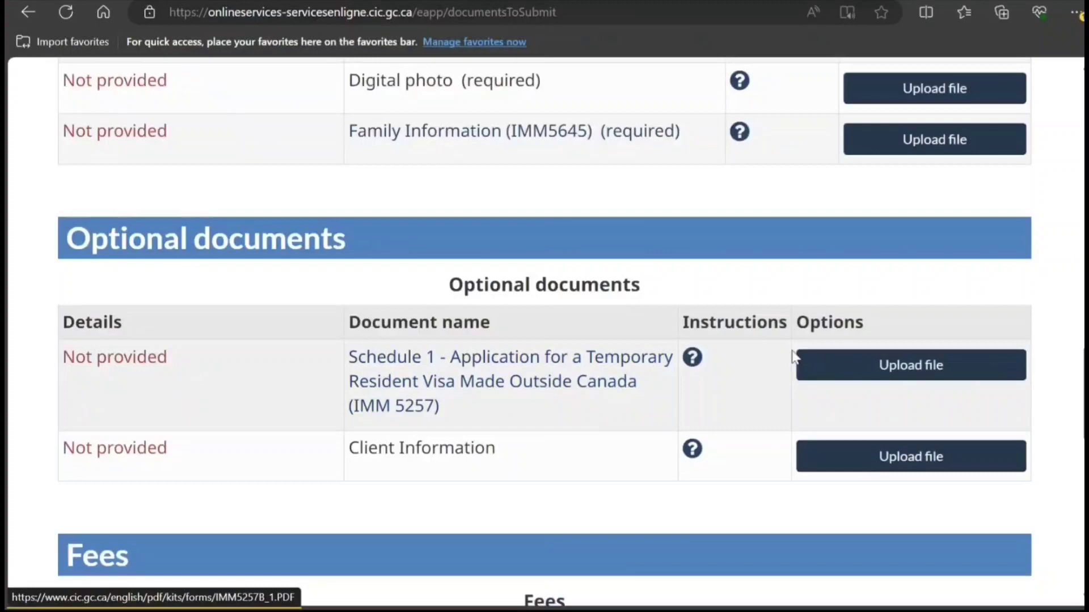
pyautogui.scroll(-6, 680, 379)
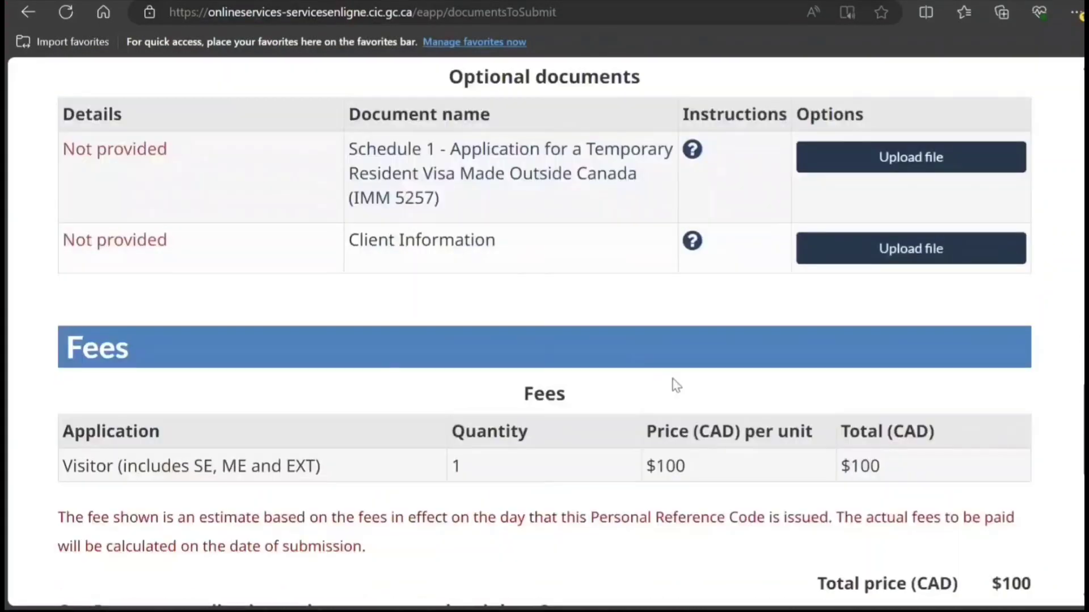
pyautogui.scroll(14, 675, 377)
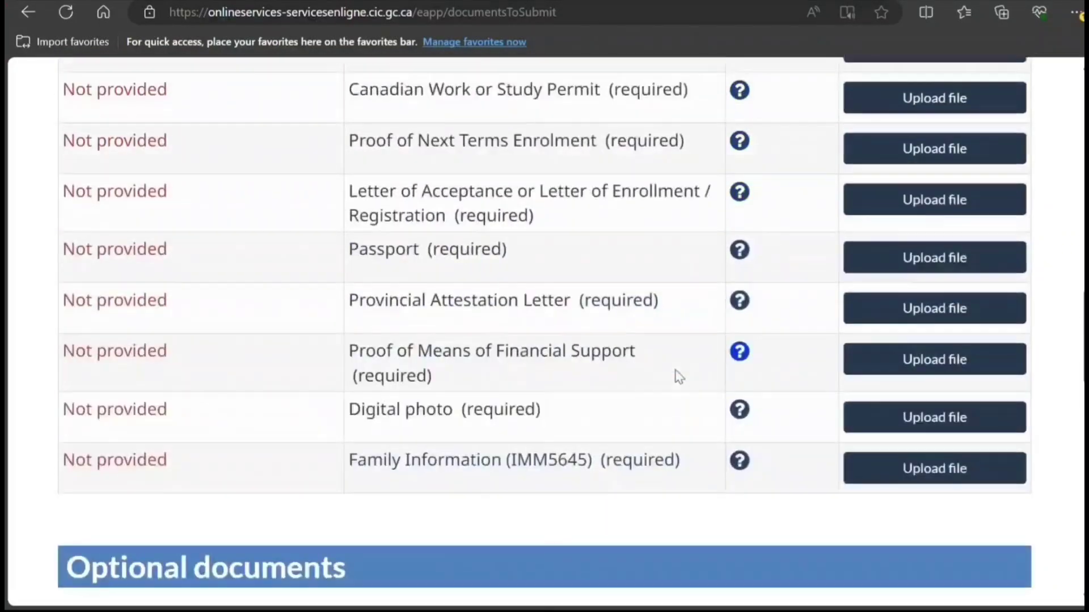
pyautogui.scroll(-9, 675, 377)
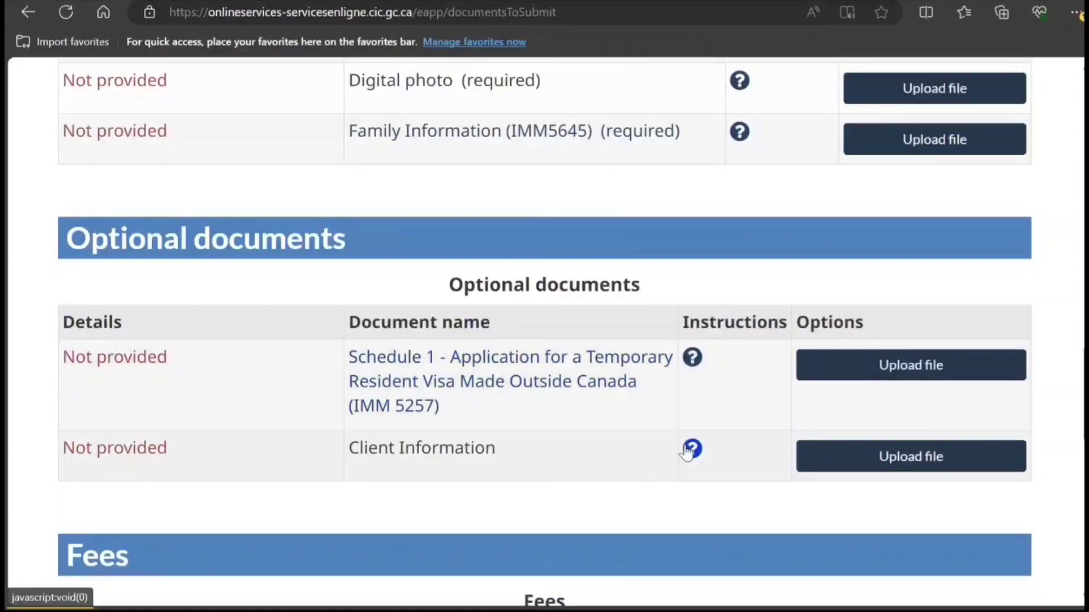
pyautogui.click(692, 448)
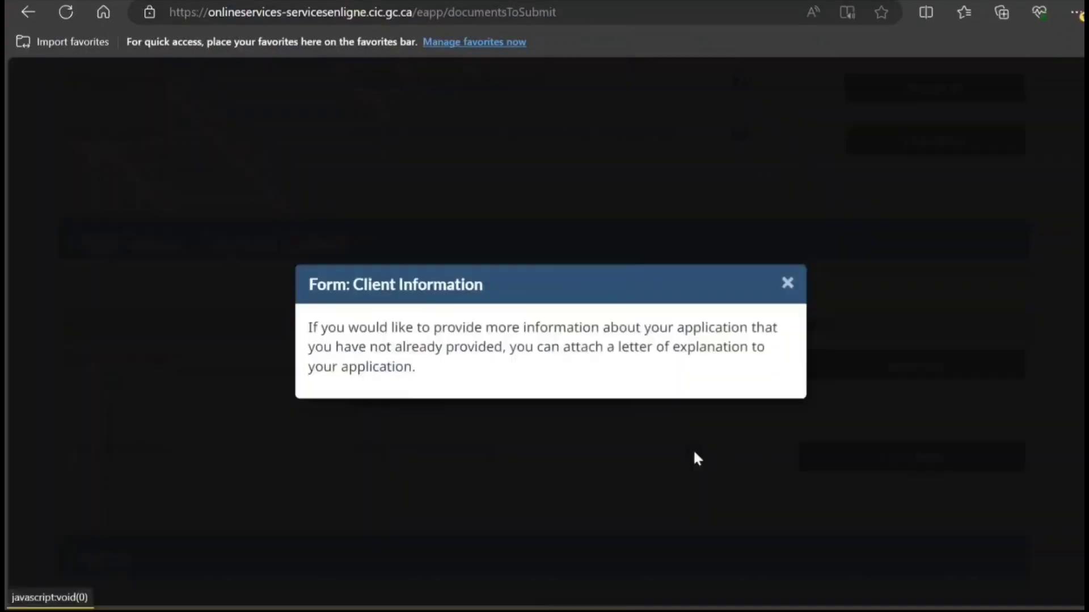
pyautogui.click(787, 284)
# Step: Open the IMM5257 Application for Visitor Visa form from the checklist
pyautogui.scroll(2, 670, 297)
pyautogui.scroll(3, 671, 303)
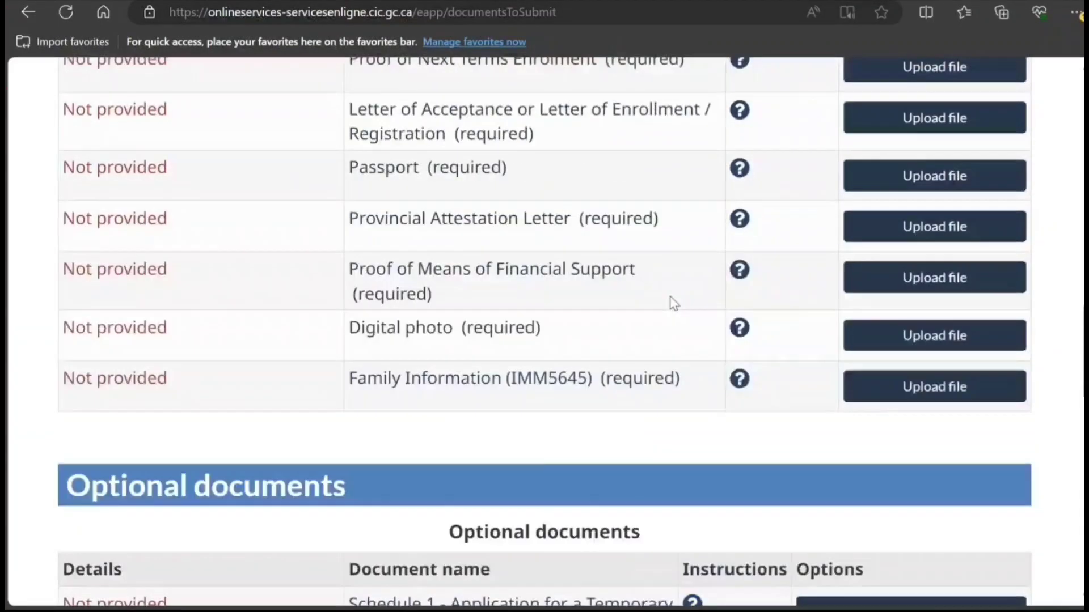
pyautogui.scroll(2, 669, 297)
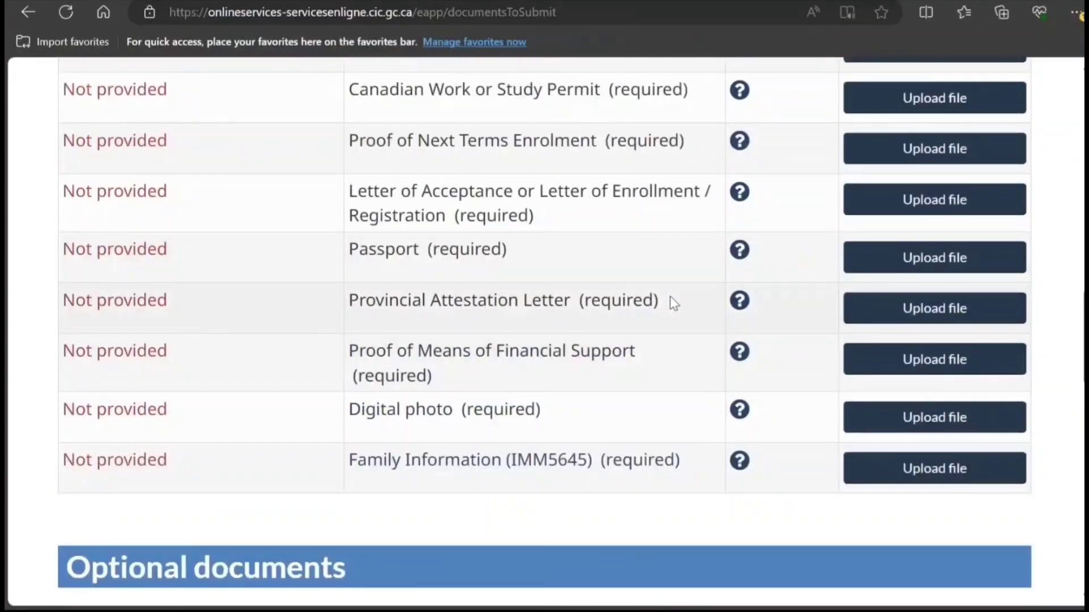
pyautogui.scroll(3, 669, 297)
pyautogui.scroll(2, 671, 296)
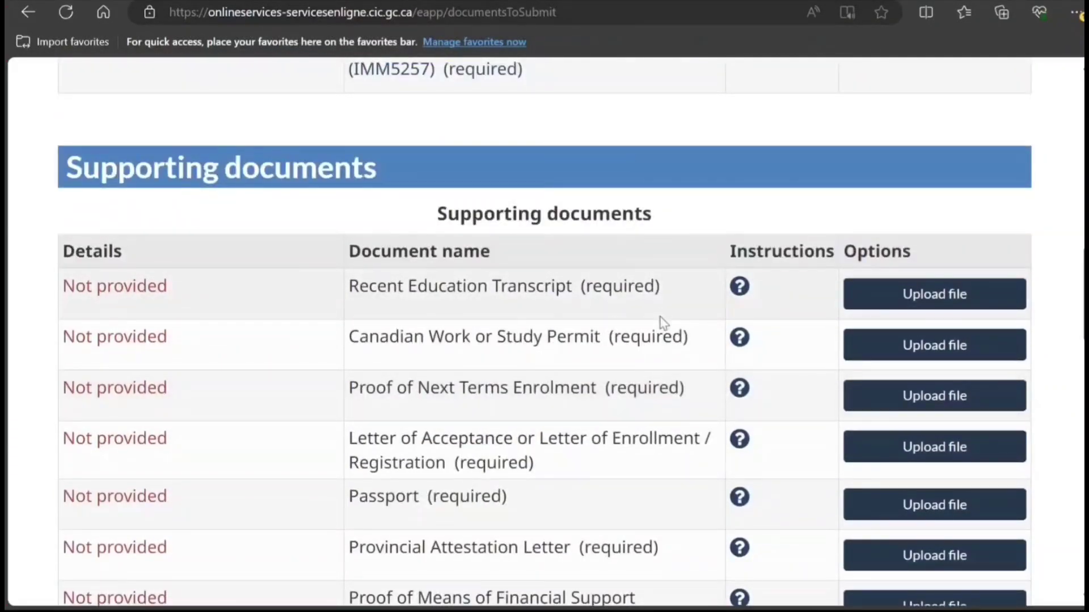
pyautogui.scroll(1, 664, 317)
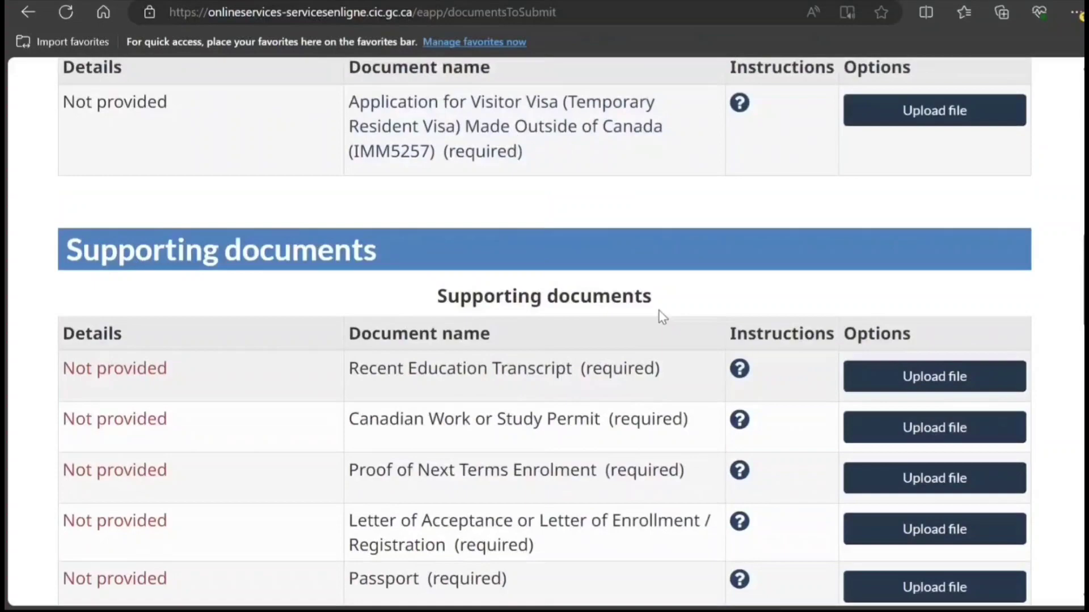
pyautogui.scroll(-9, 660, 315)
pyautogui.scroll(-5, 660, 317)
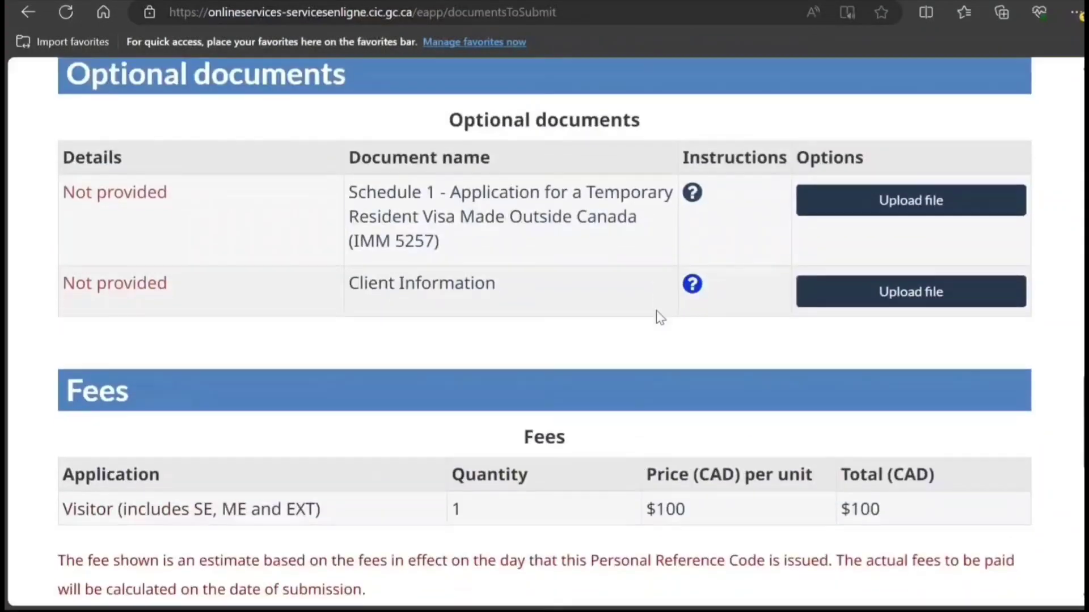
pyautogui.scroll(3, 659, 317)
pyautogui.scroll(5, 652, 414)
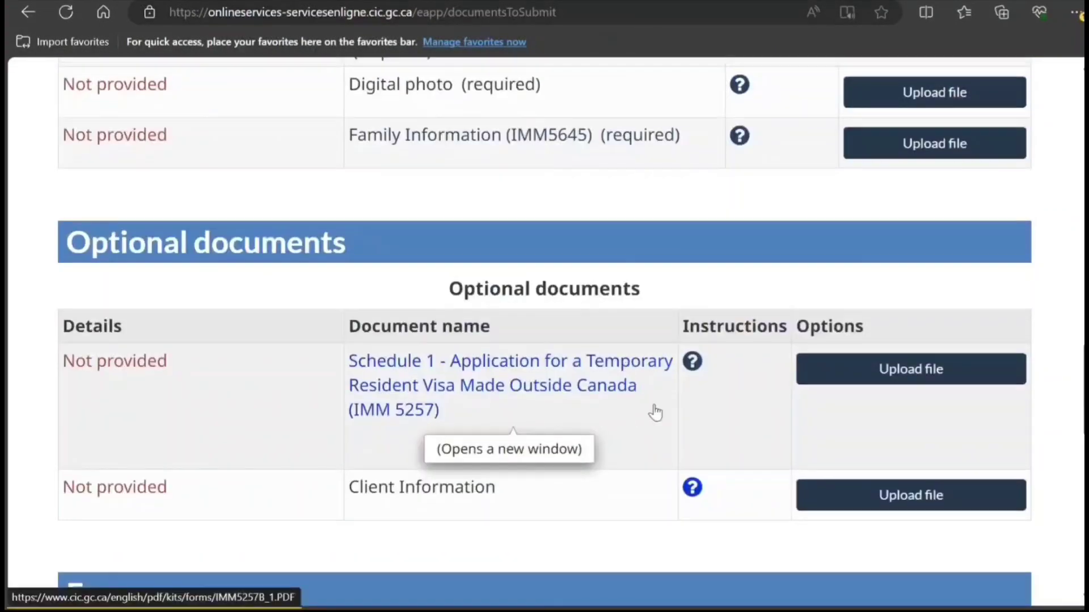
pyautogui.scroll(9, 662, 407)
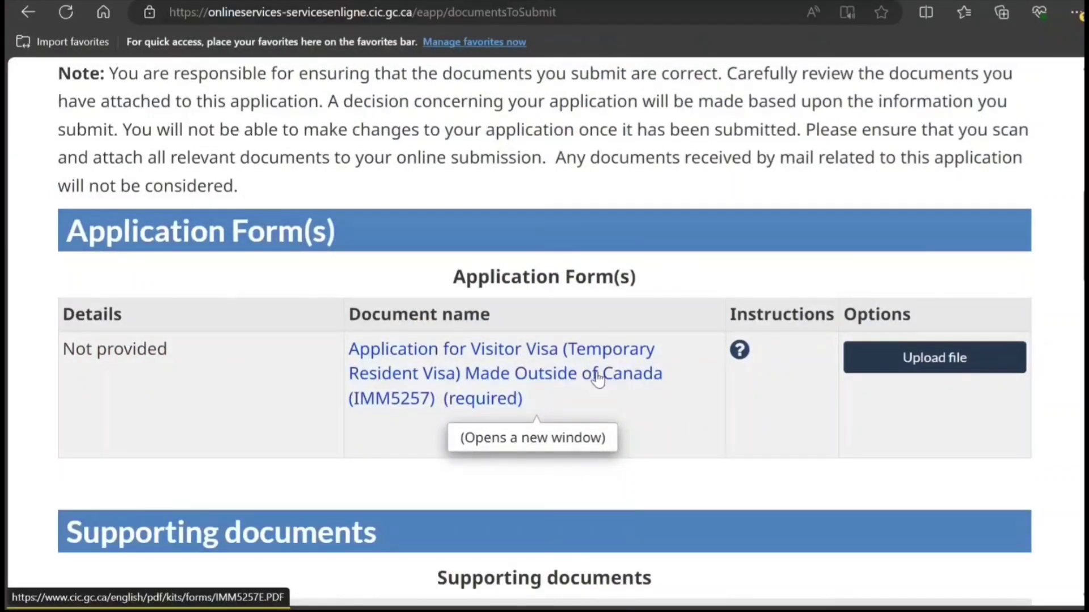
pyautogui.scroll(-15, 712, 423)
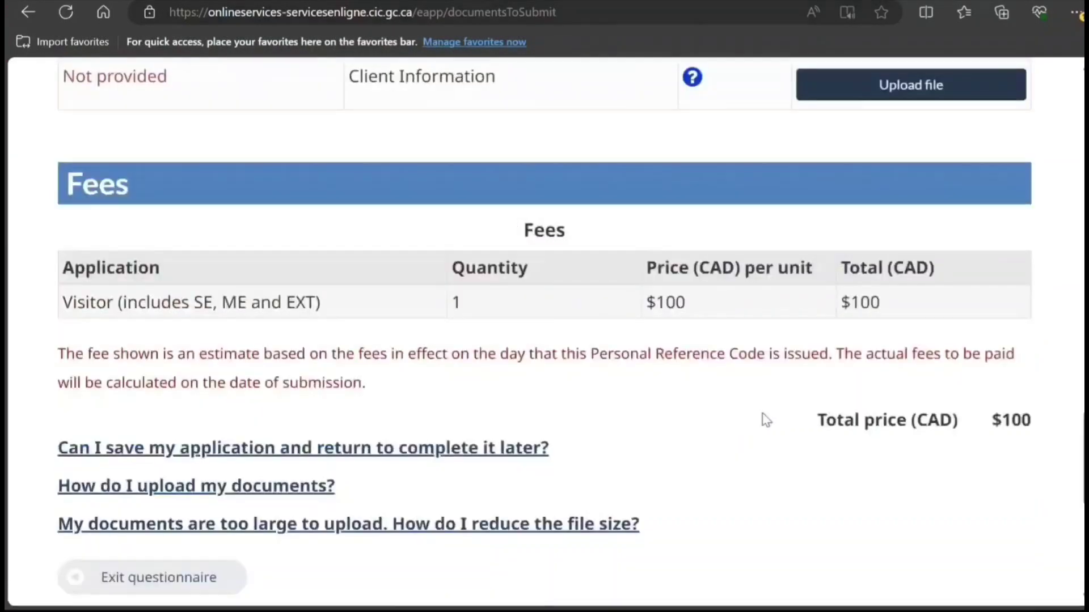
pyautogui.scroll(20, 910, 237)
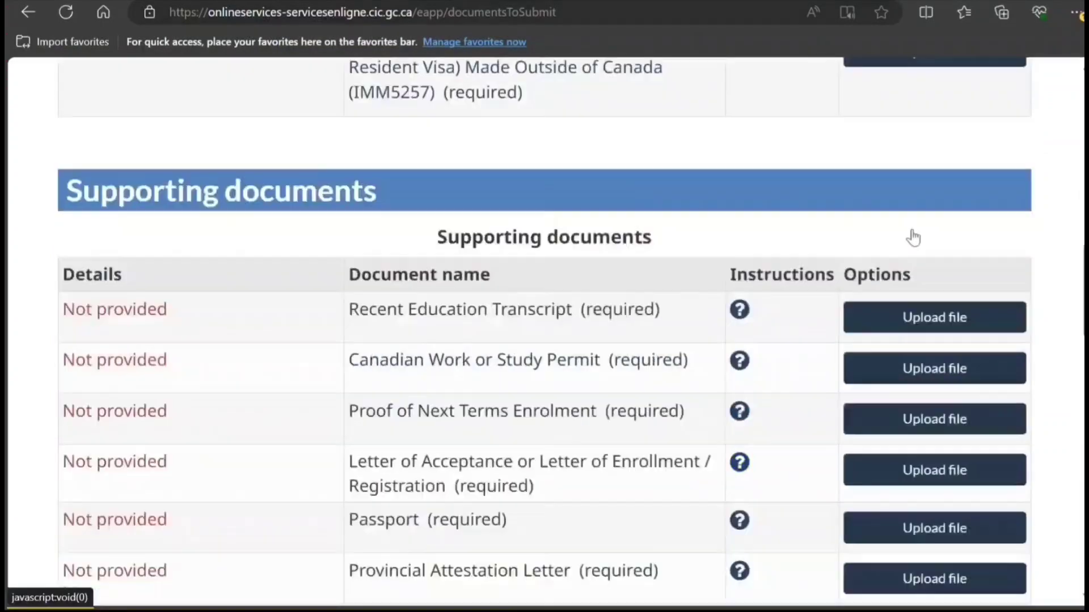
pyautogui.scroll(-10, 913, 238)
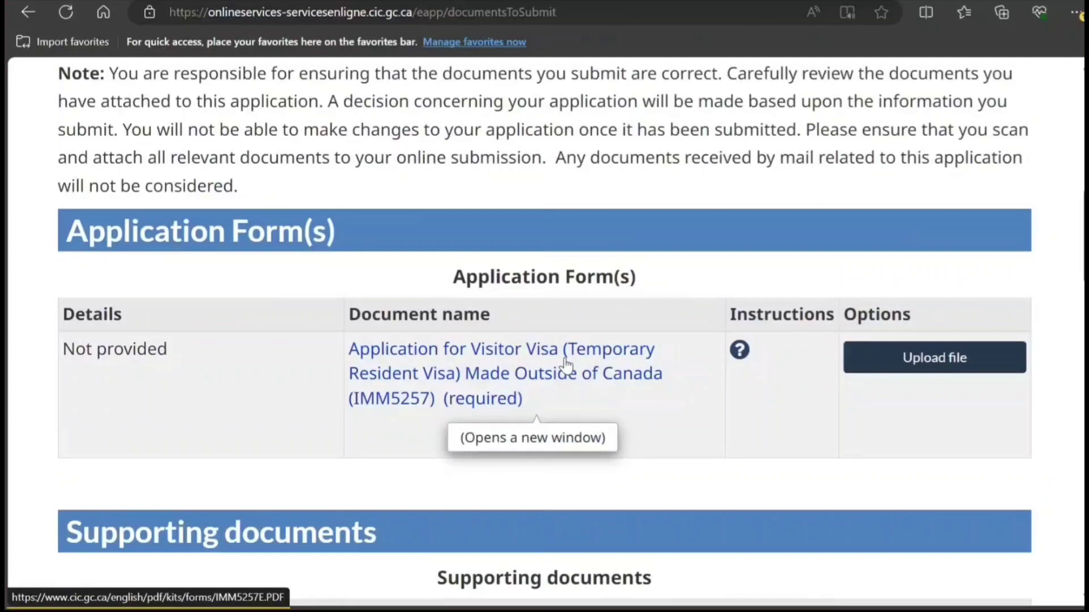
pyautogui.click(565, 358)
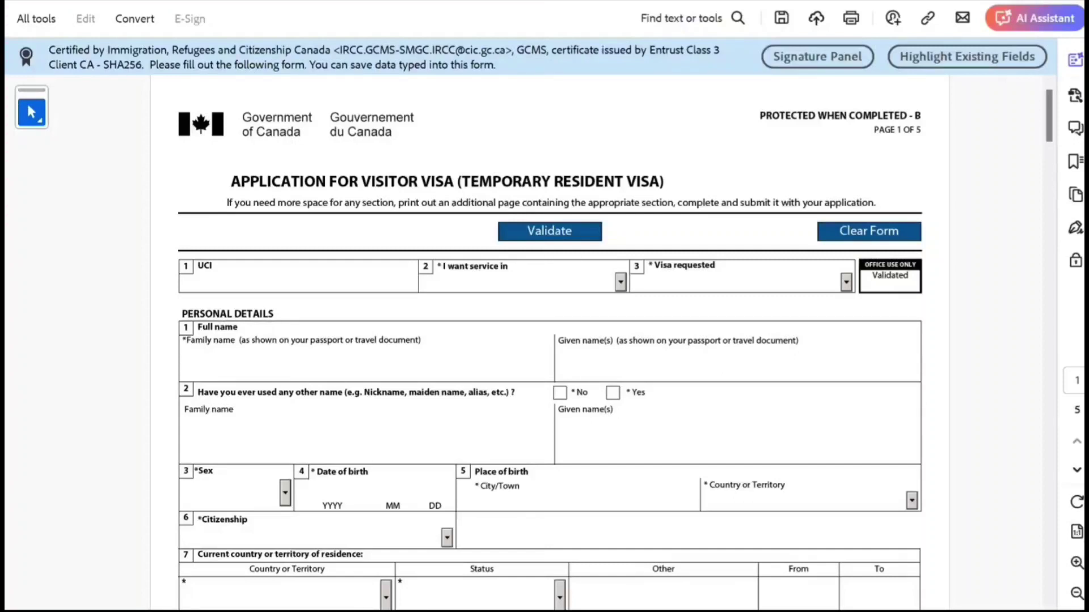
# Step: Choose English as the service language and Visitor Visa as the visa type
pyautogui.click(620, 282)
pyautogui.click(531, 311)
pyautogui.click(846, 281)
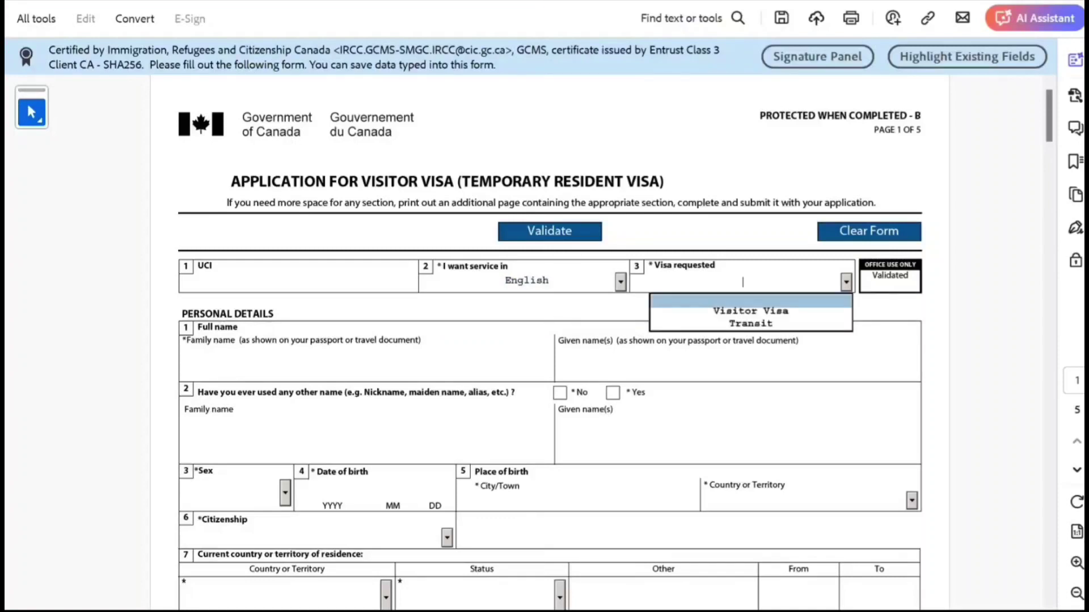
pyautogui.click(744, 308)
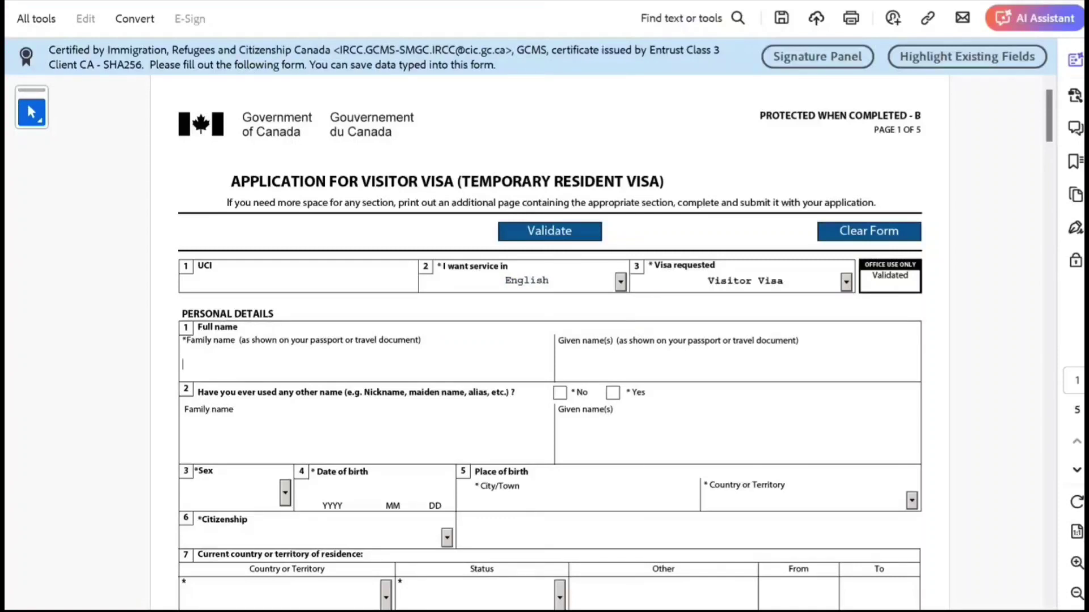
# Step: Enter the applicant's family and given names and answer No to other names used
pyautogui.click(187, 363)
pyautogui.write('Smith')
pyautogui.click(558, 365)
pyautogui.write('John')
pyautogui.press('Tab')
pyautogui.press('space')
# Step: Set sex to Male and date of birth to 2000 10 10
pyautogui.scroll(-1, 614, 342)
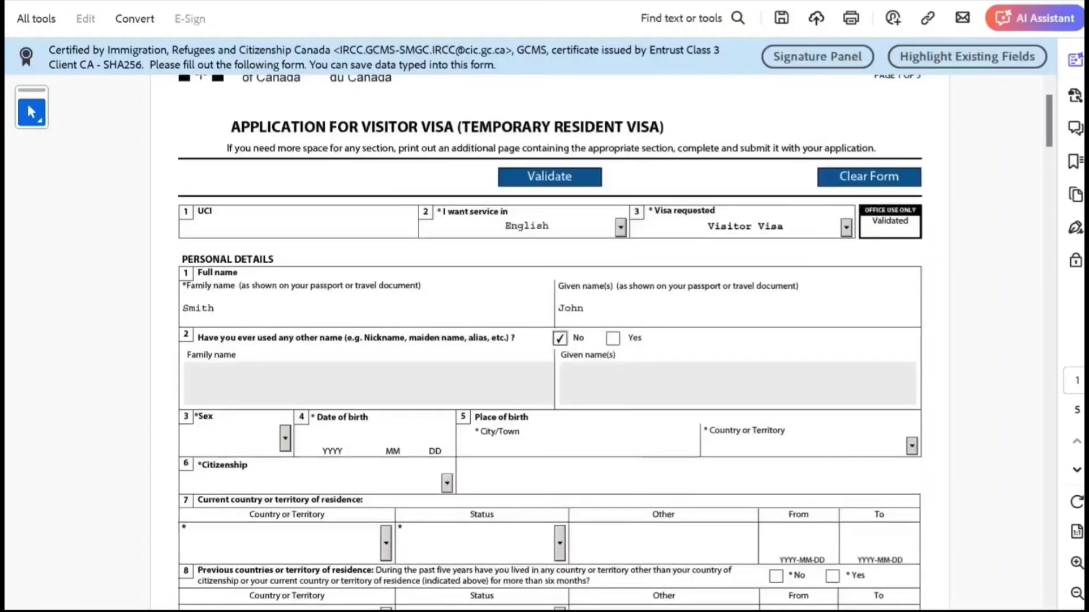
pyautogui.click(284, 438)
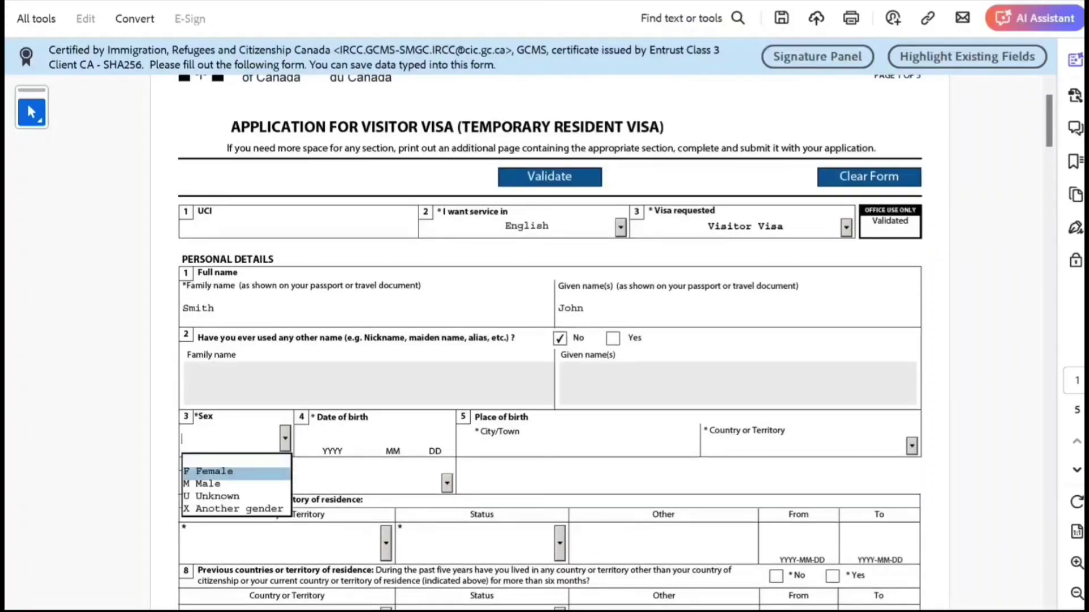
pyautogui.press('Down')
pyautogui.press('Return')
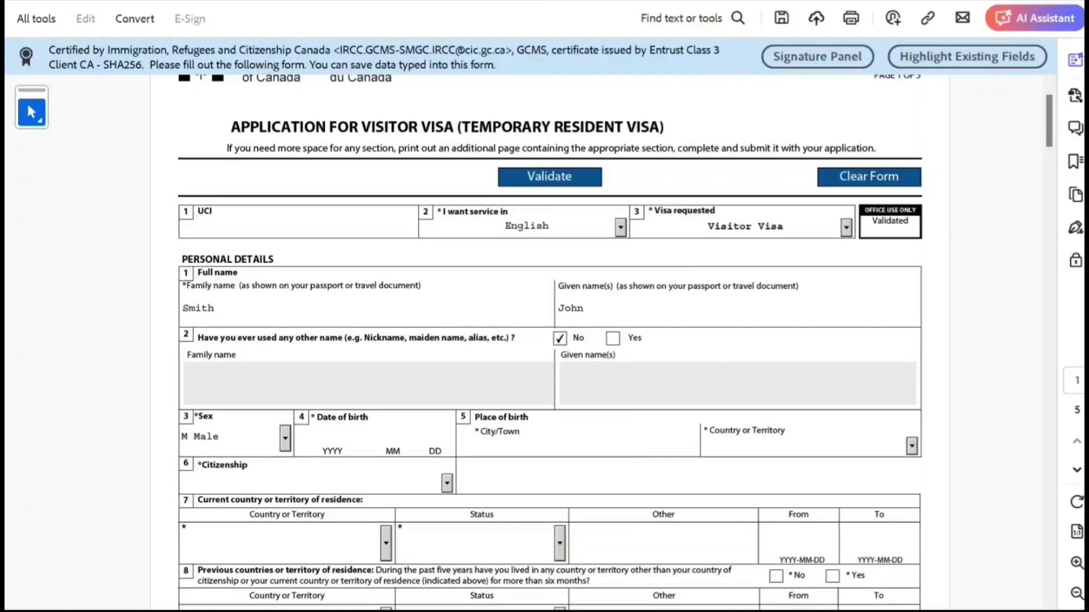
pyautogui.press('Tab')
pyautogui.write('2000 10 10')
# Step: Enter New Delhi, India as birthplace and India as citizenship
pyautogui.click(476, 446)
pyautogui.write('New Delhi')
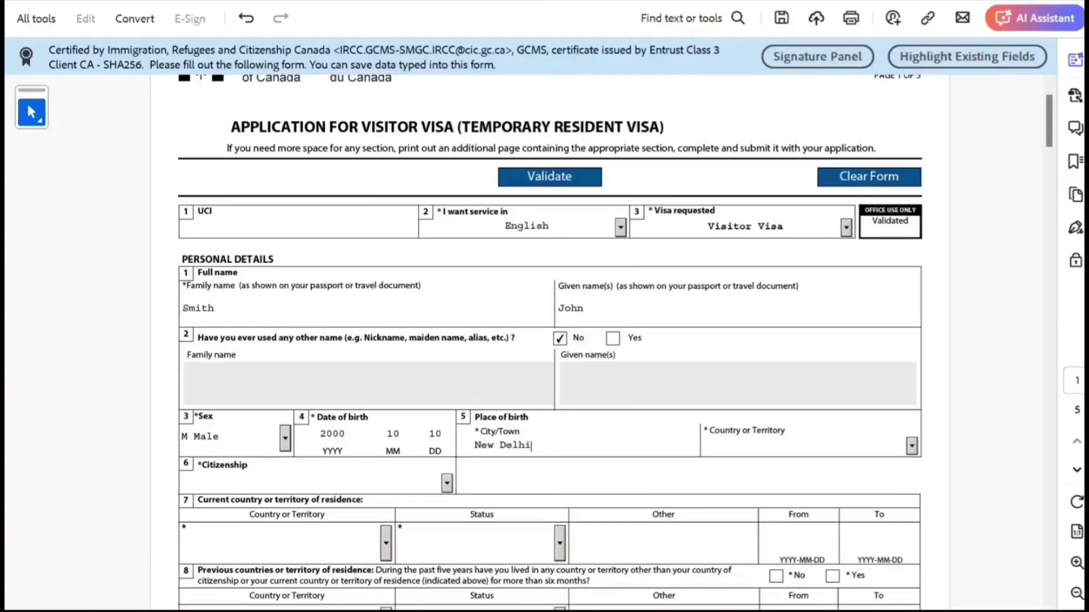
pyautogui.press('Tab')
pyautogui.write('Ind')
pyautogui.press('Tab')
pyautogui.write('India')
pyautogui.press('Tab')
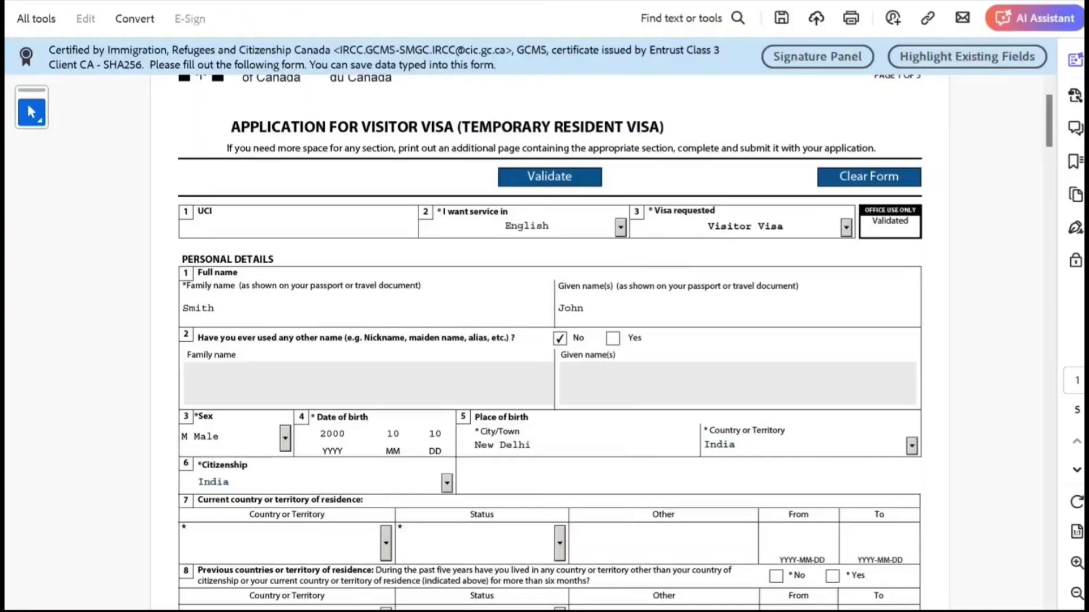
# Step: Set current country of residence to India with Citizen status
pyautogui.scroll(-3, 550, 341)
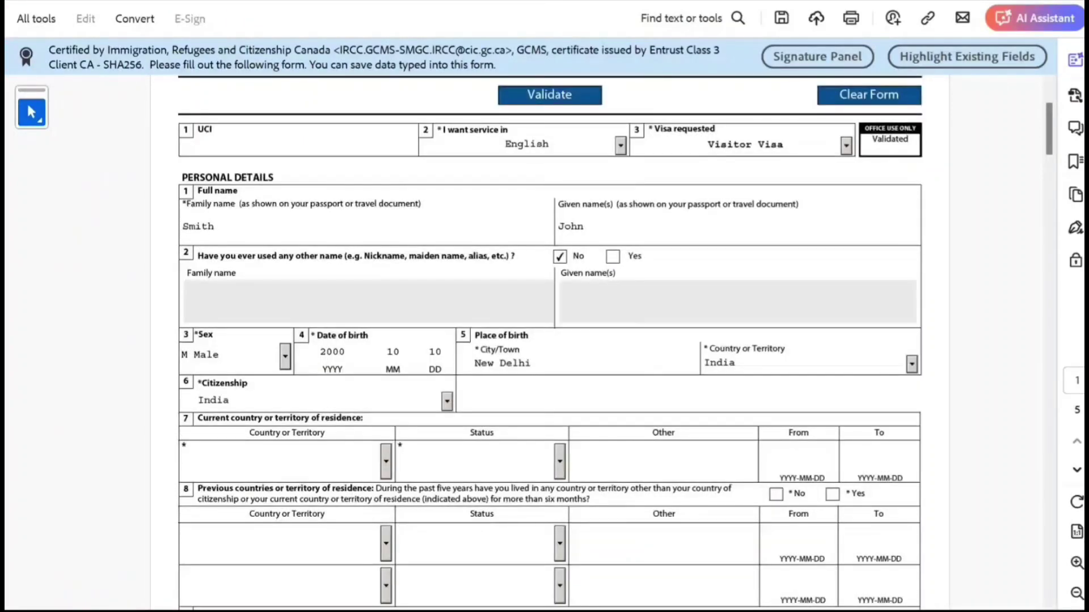
pyautogui.write('India')
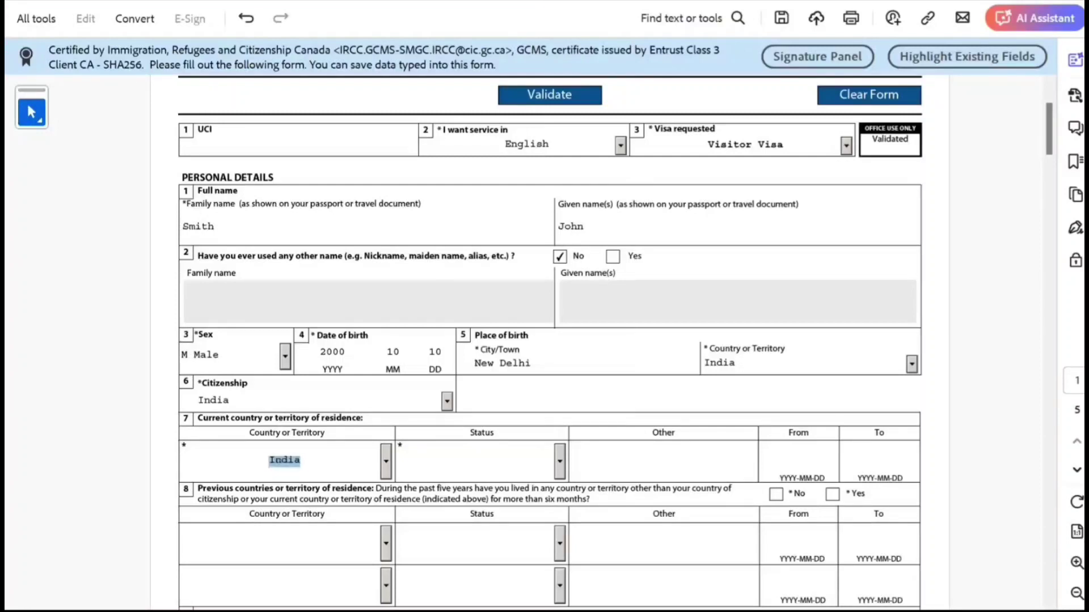
pyautogui.press('Tab')
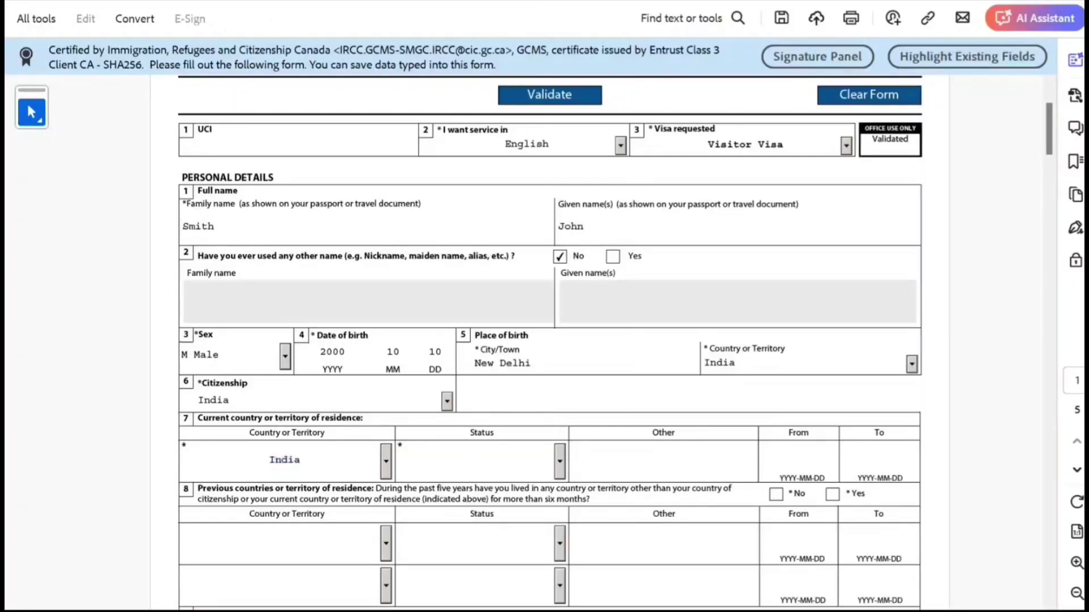
pyautogui.write('Citizen')
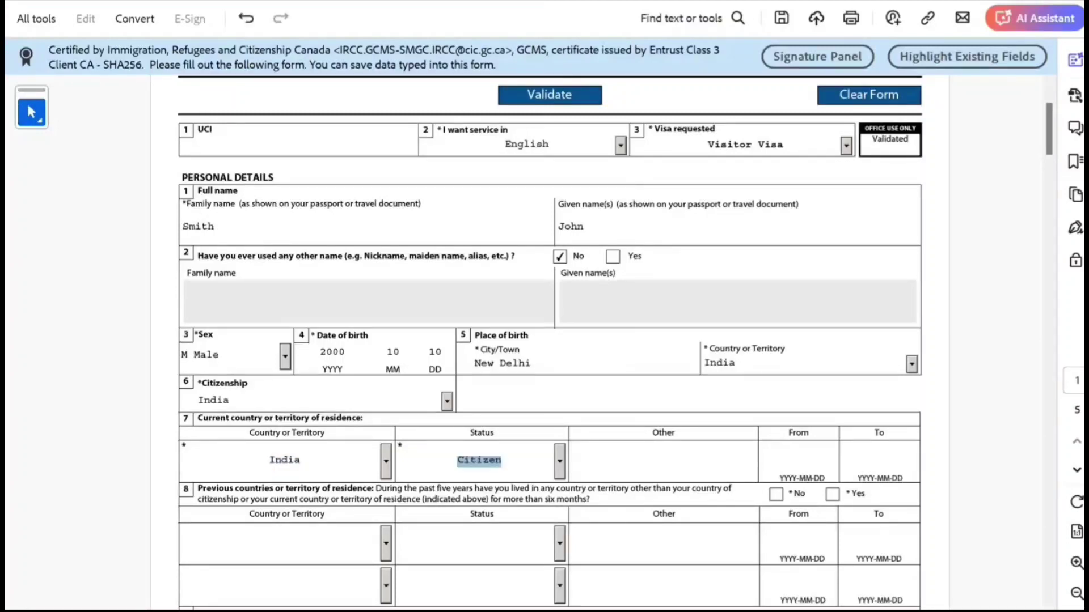
pyautogui.press('Tab')
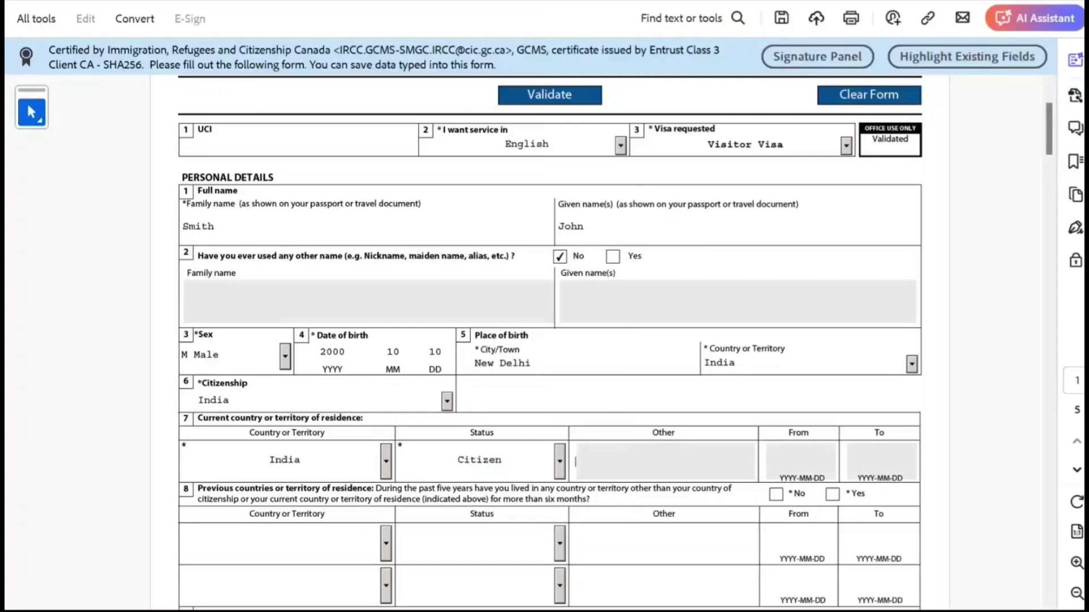
pyautogui.scroll(-1, 549, 341)
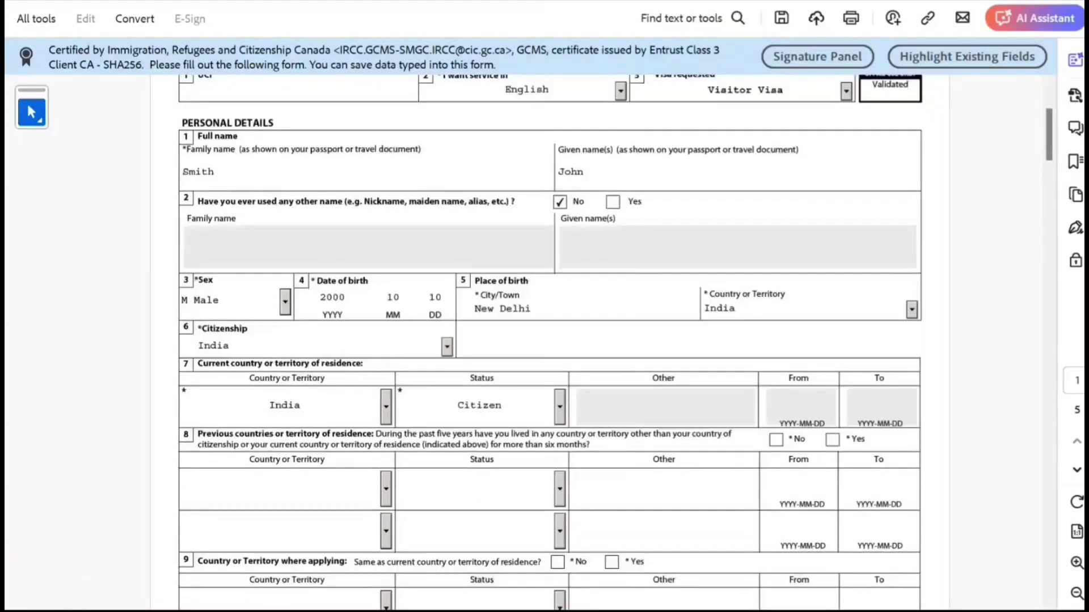
# Step: Answer Yes to living in other countries and select Canada as the previous country
pyautogui.scroll(-2, 549, 340)
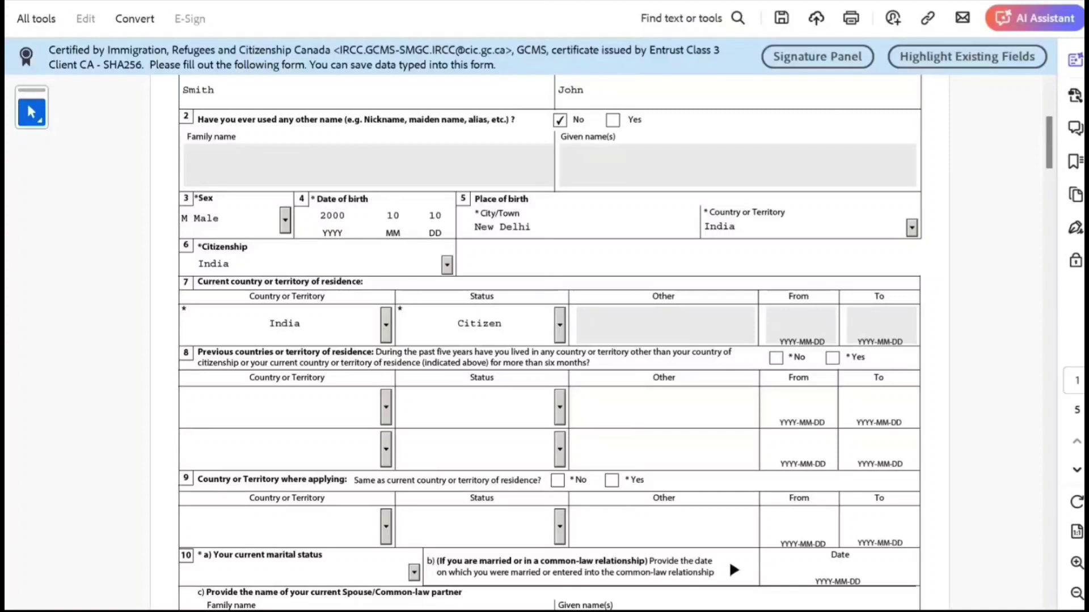
pyautogui.click(832, 358)
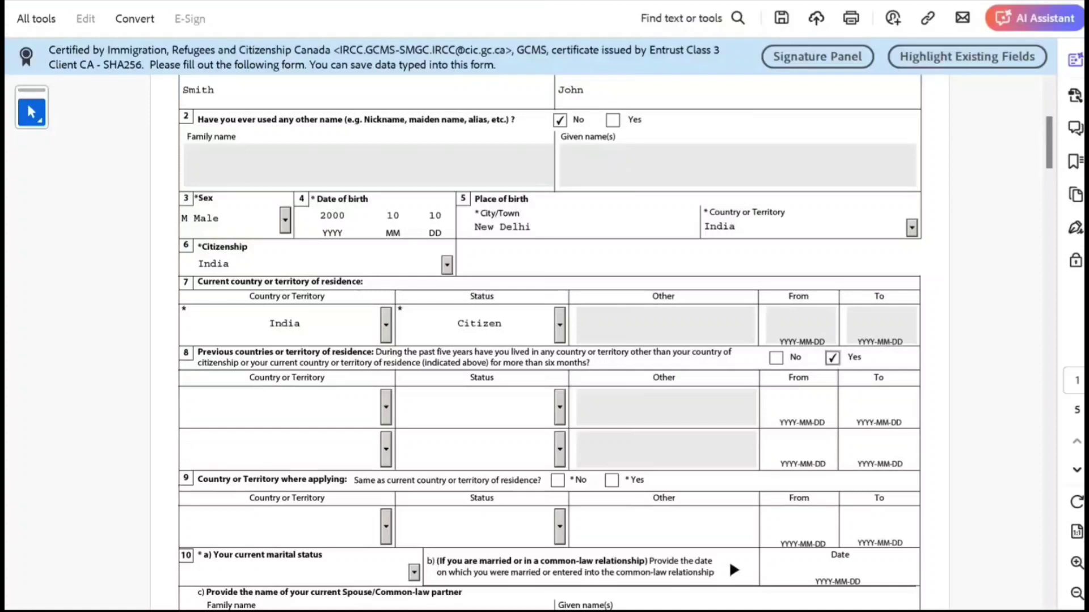
pyautogui.click(284, 407)
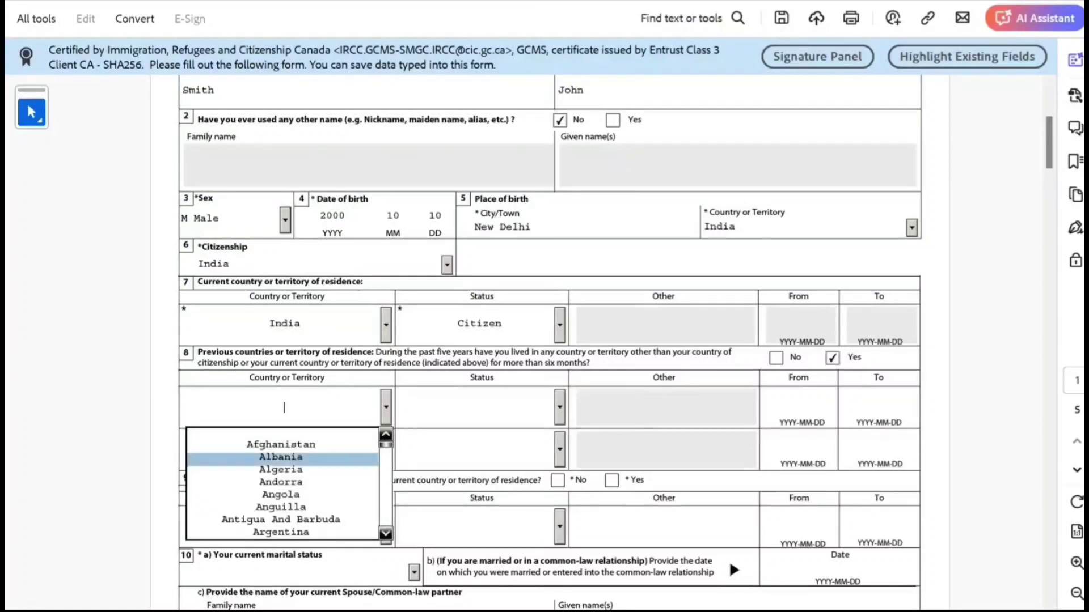
pyautogui.scroll(-2, 284, 407)
pyautogui.scroll(-5, 282, 403)
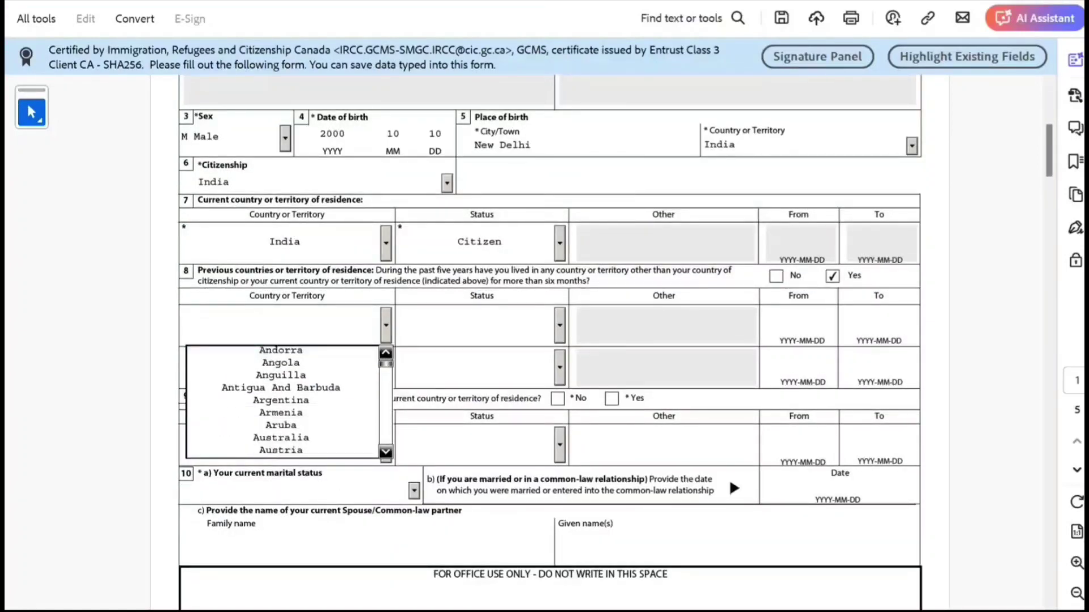
pyautogui.scroll(-7, 282, 402)
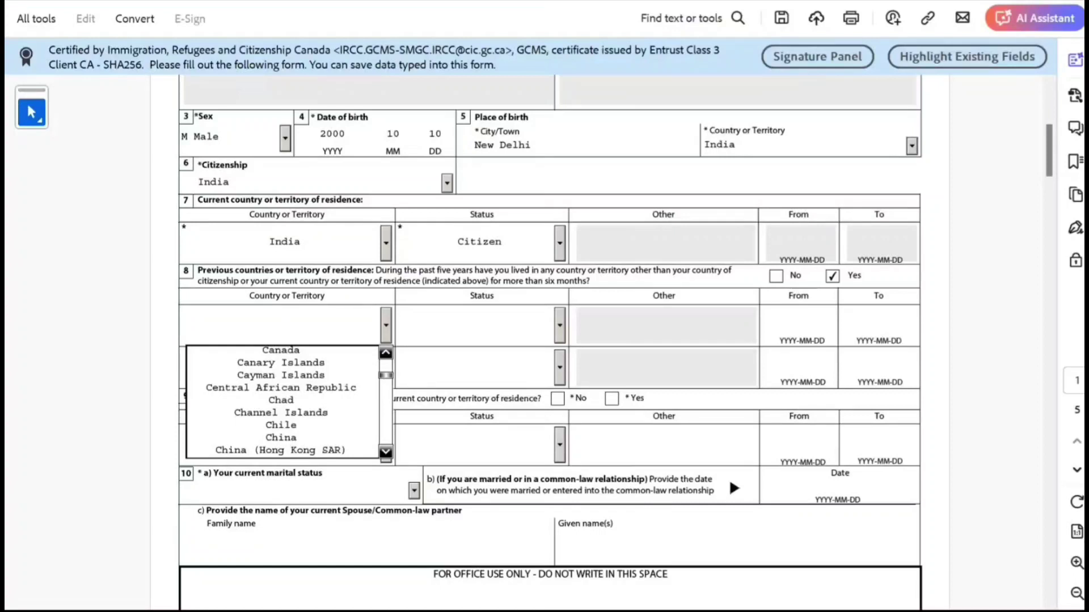
pyautogui.scroll(-1, 281, 403)
pyautogui.scroll(-1, 282, 402)
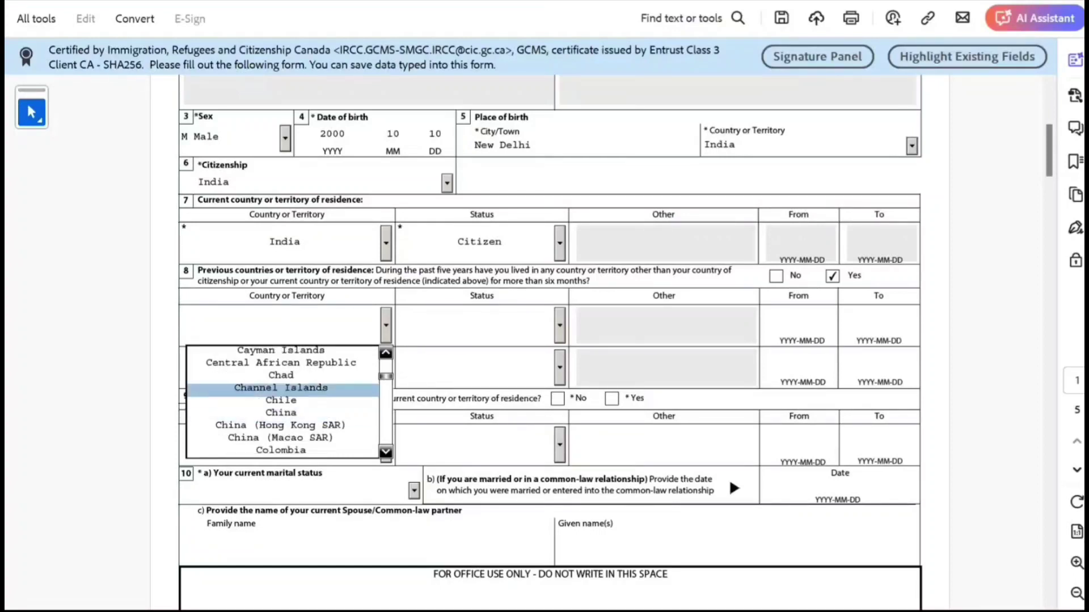
pyautogui.scroll(1, 282, 403)
pyautogui.scroll(2, 282, 402)
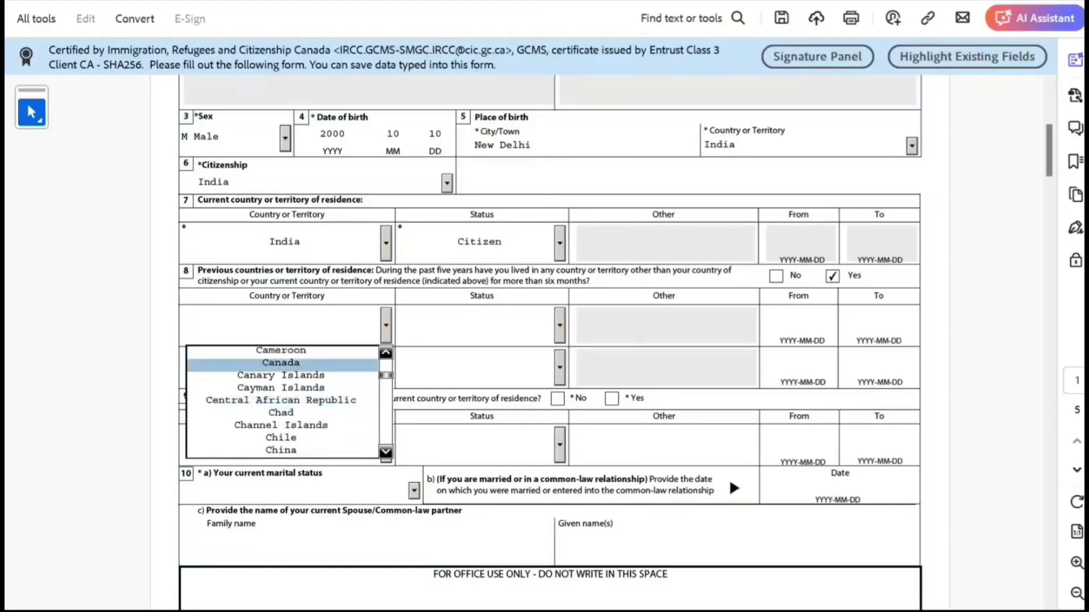
pyautogui.click(282, 370)
# Step: Set that residence to Student status from 2023-04-01 to 2024-03-20
pyautogui.click(560, 325)
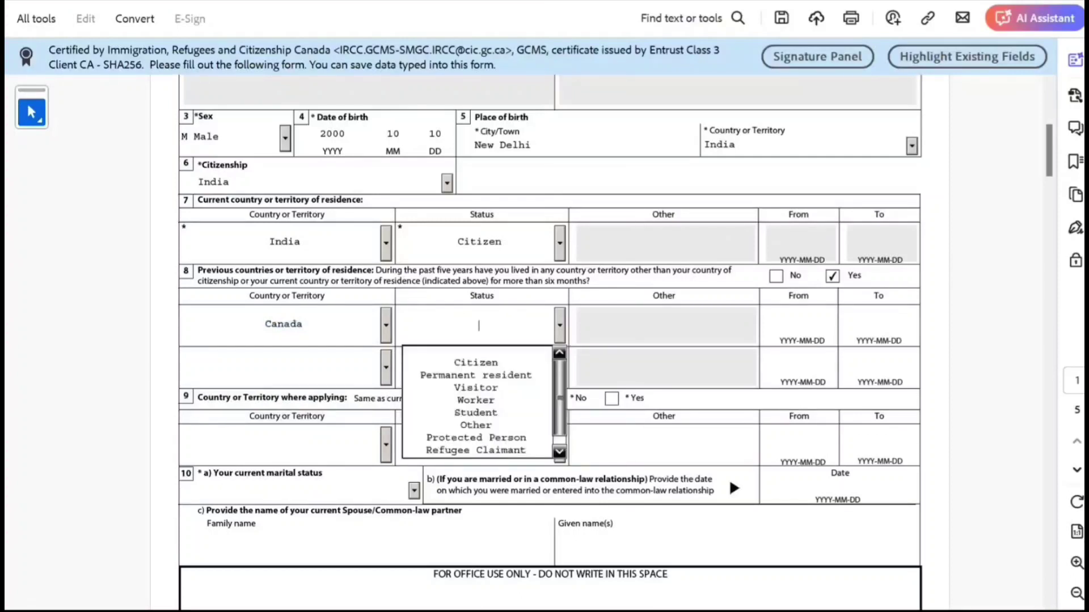
pyautogui.click(479, 414)
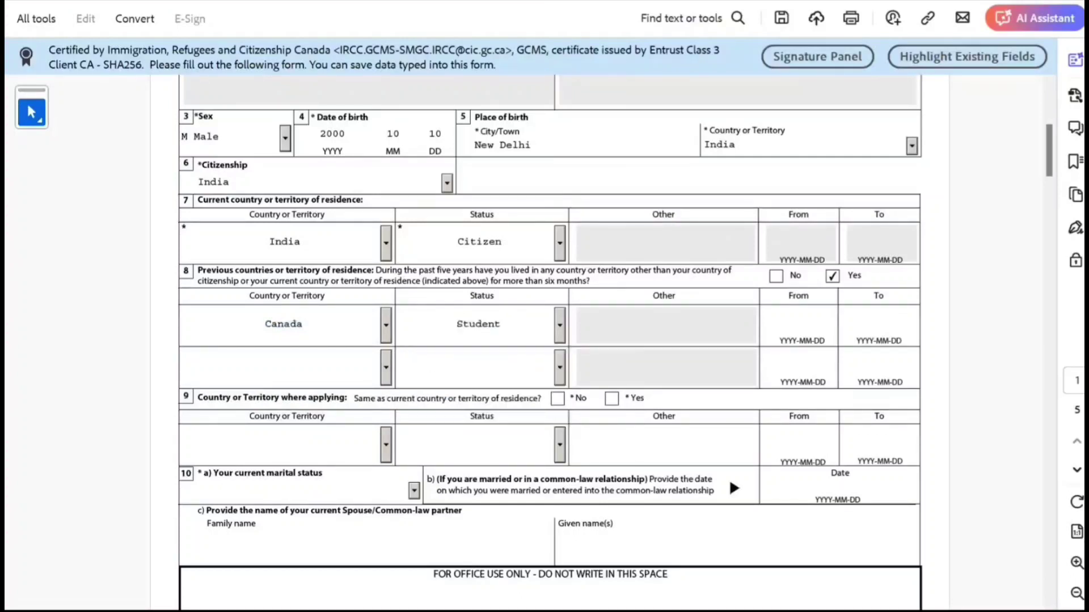
pyautogui.click(801, 326)
pyautogui.write('202')
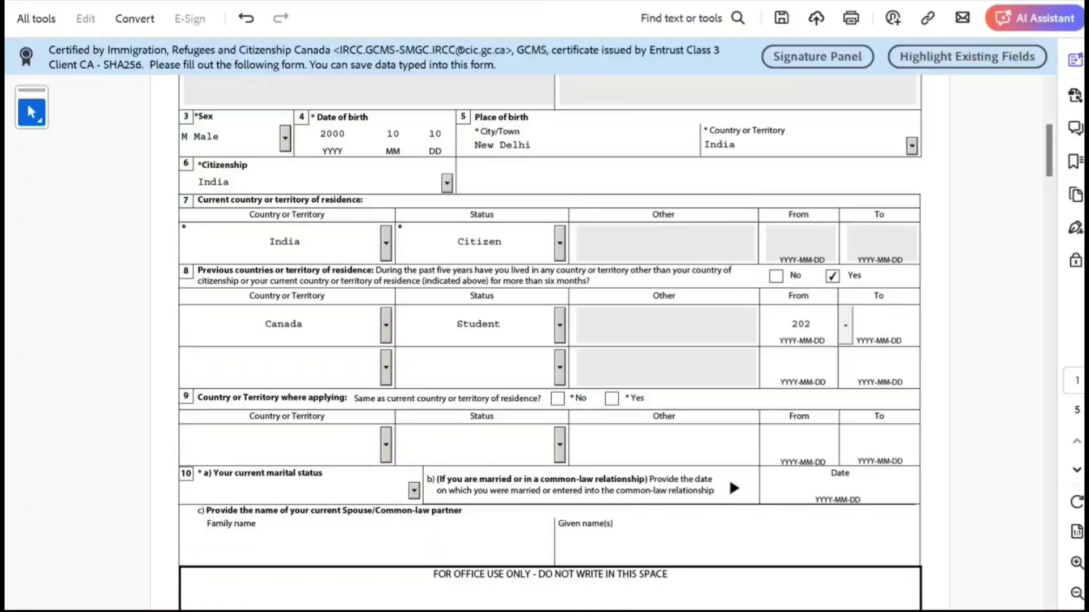
pyautogui.write('3-04-01')
pyautogui.click(879, 324)
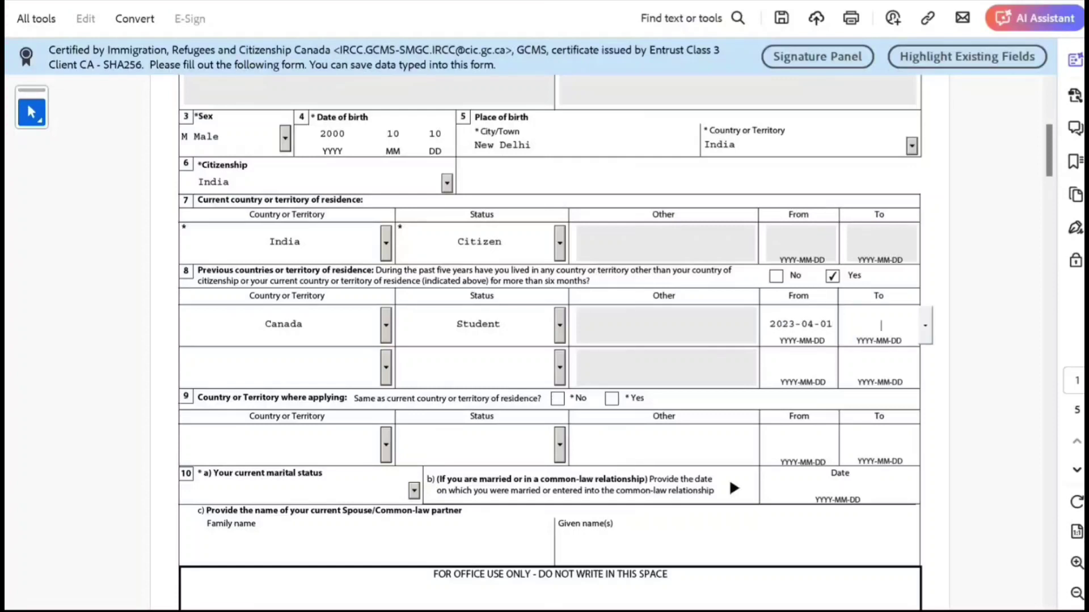
pyautogui.write('2024-03-20')
# Step: Answer Yes to applying from country of residence and set marital status to Single
pyautogui.scroll(-2, 550, 326)
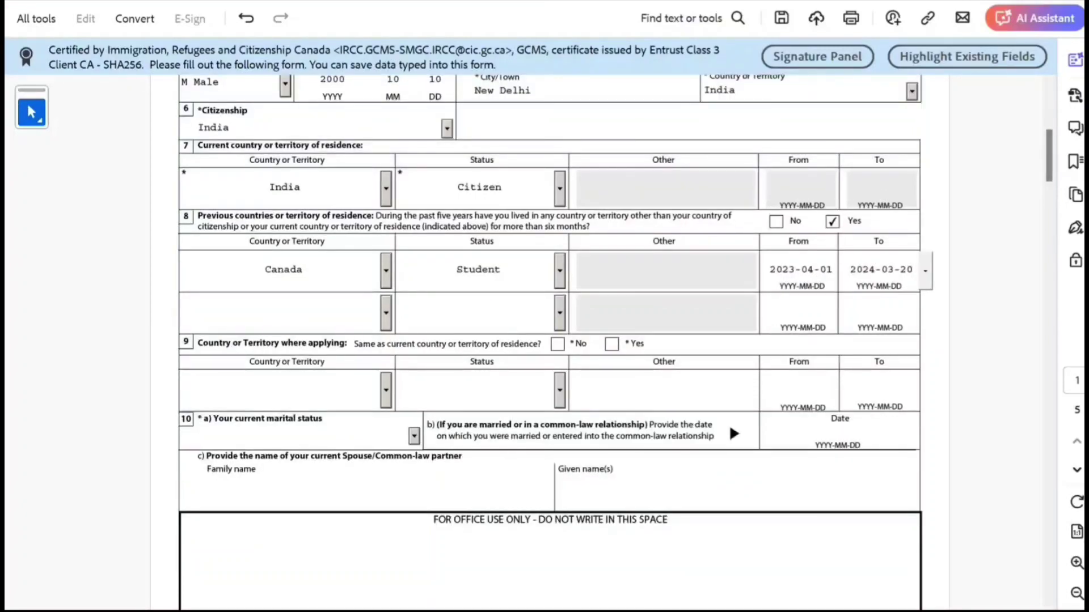
pyautogui.click(612, 344)
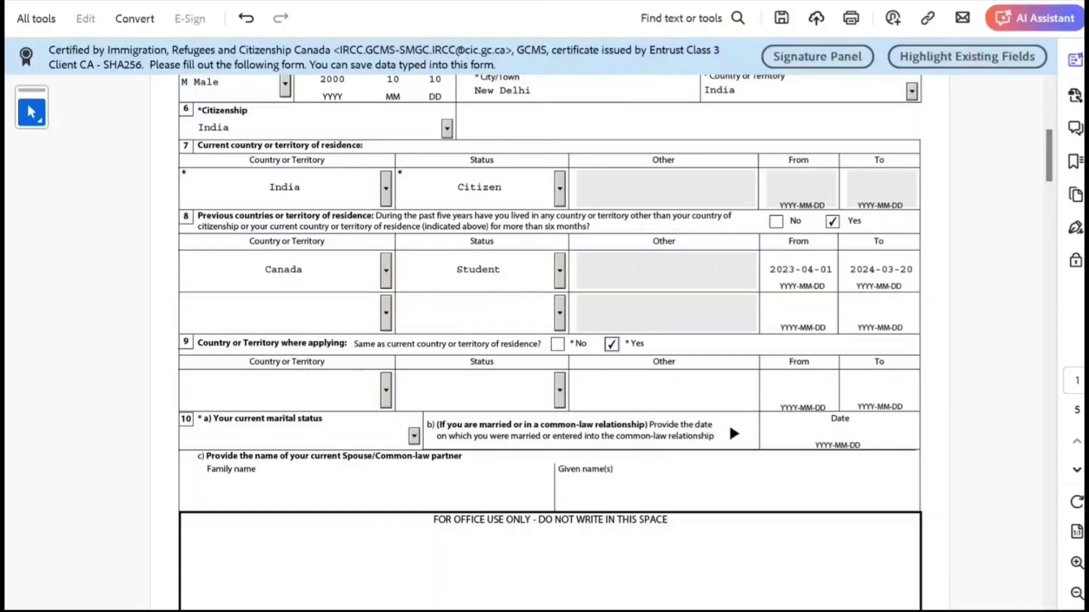
pyautogui.scroll(-3, 550, 340)
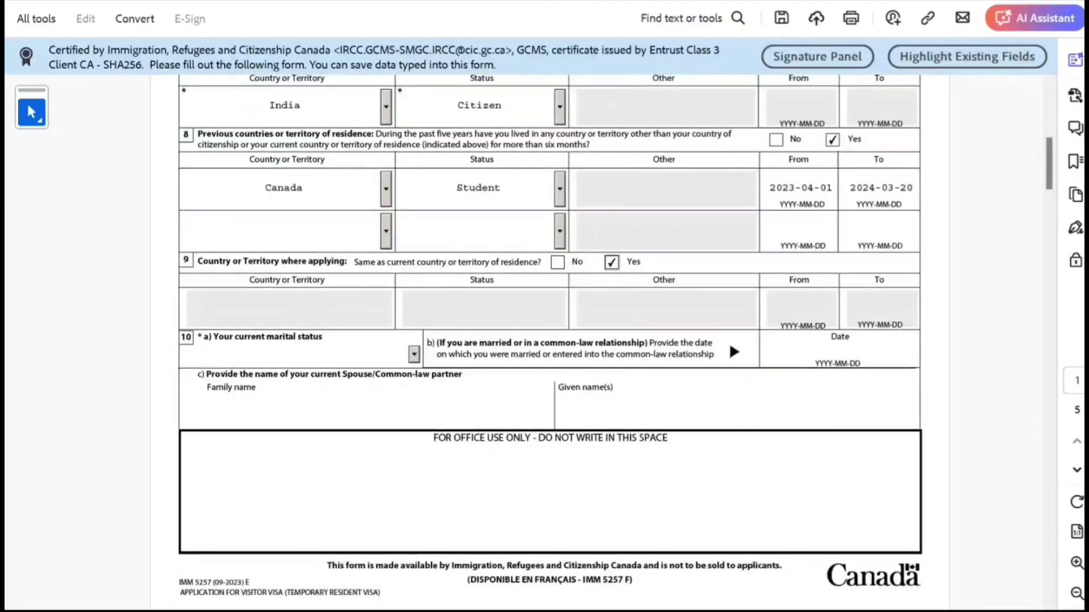
pyautogui.click(414, 354)
pyautogui.click(227, 434)
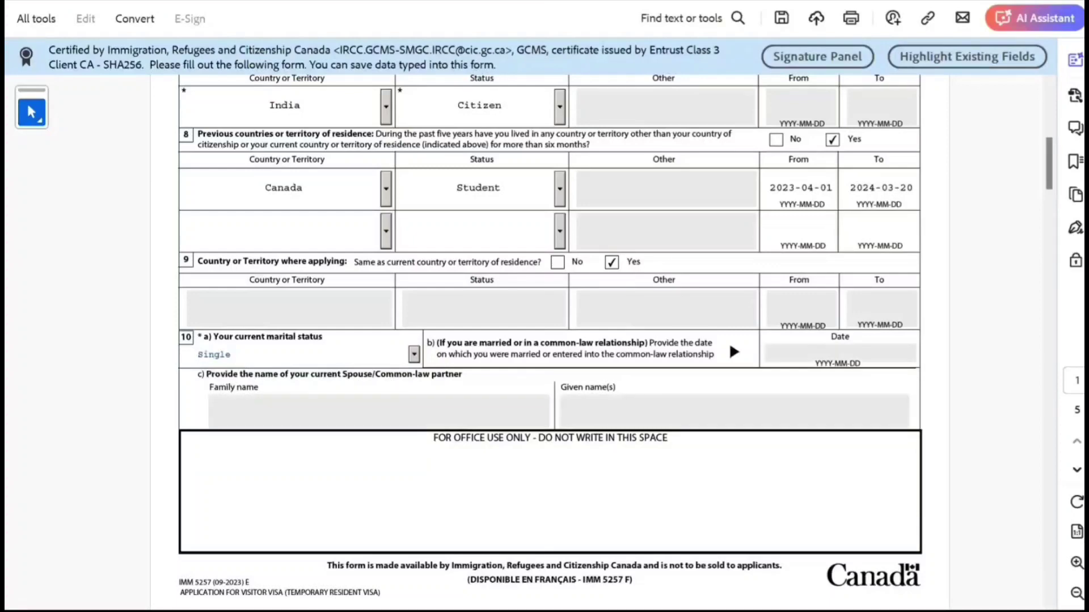
pyautogui.scroll(-12, 550, 340)
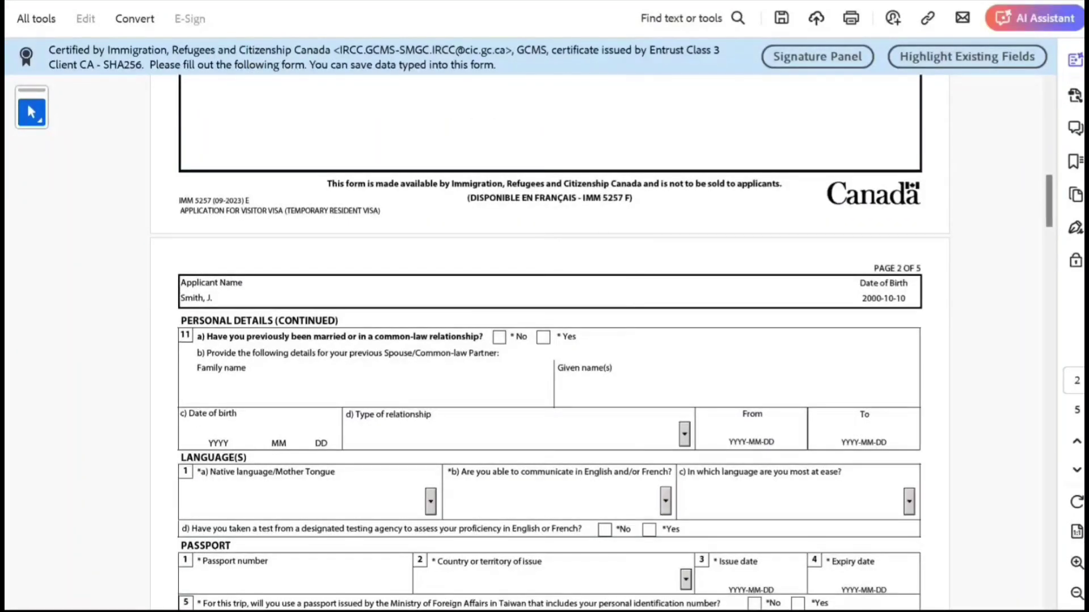
# Step: Answer No to previous marriage and set native language to Hindi
pyautogui.click(499, 337)
pyautogui.scroll(-6, 550, 340)
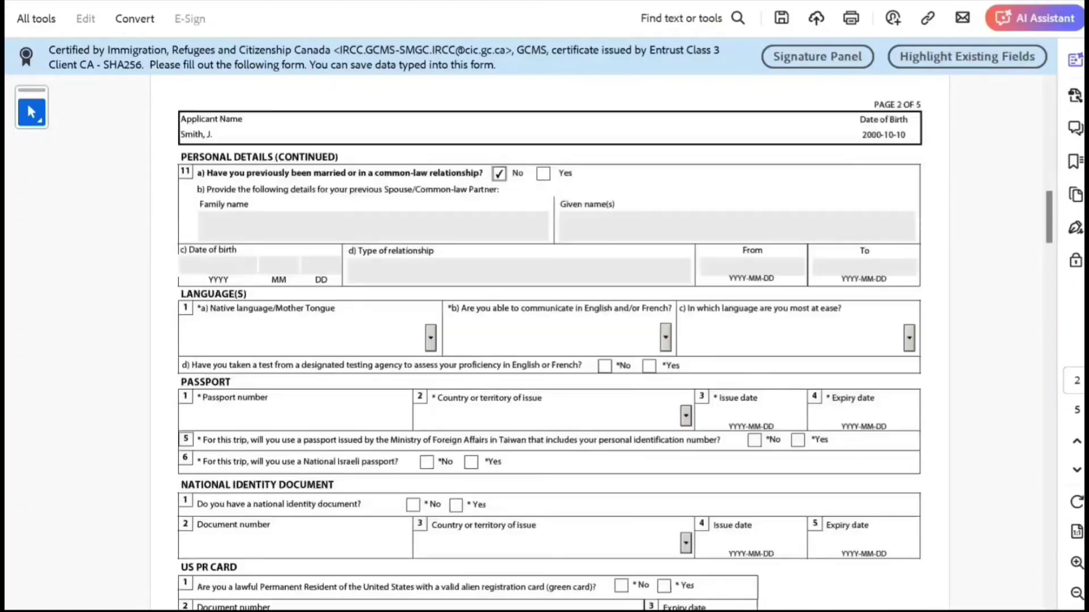
pyautogui.press('Tab')
pyautogui.press('h')
pyautogui.press('Down')
pyautogui.press('Down')
pyautogui.press('Down')
pyautogui.press('Down')
pyautogui.press('Down')
pyautogui.press('Down')
pyautogui.press('Down')
pyautogui.press('Down')
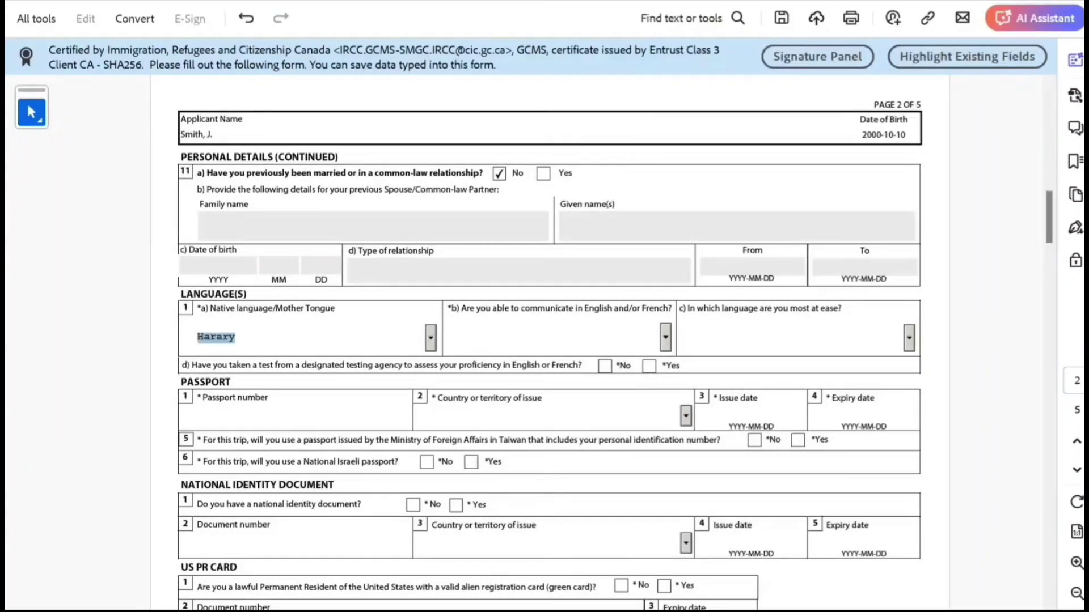
pyautogui.press('Down')
pyautogui.press('Down')
pyautogui.press('Down')
pyautogui.press('Tab')
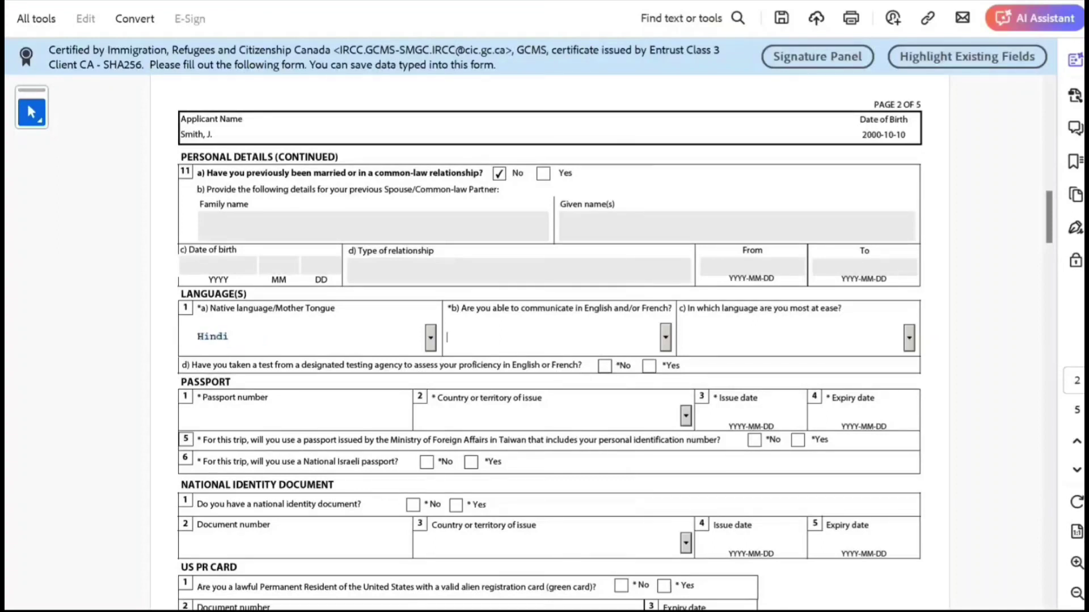
# Step: Choose English as communication language and answer Yes to a language test taken
pyautogui.press('Down')
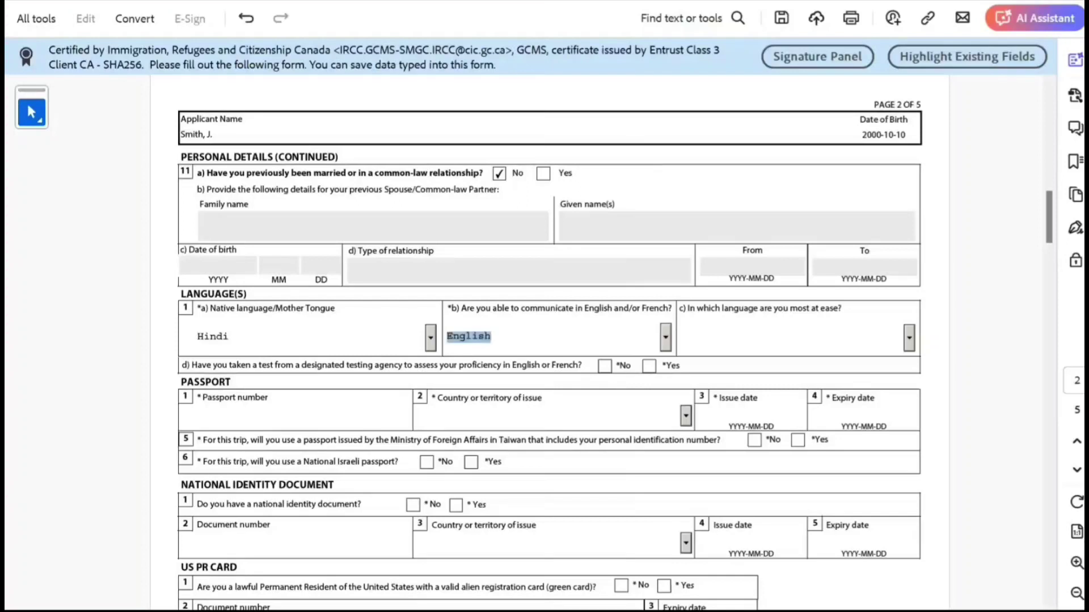
pyautogui.press('Tab')
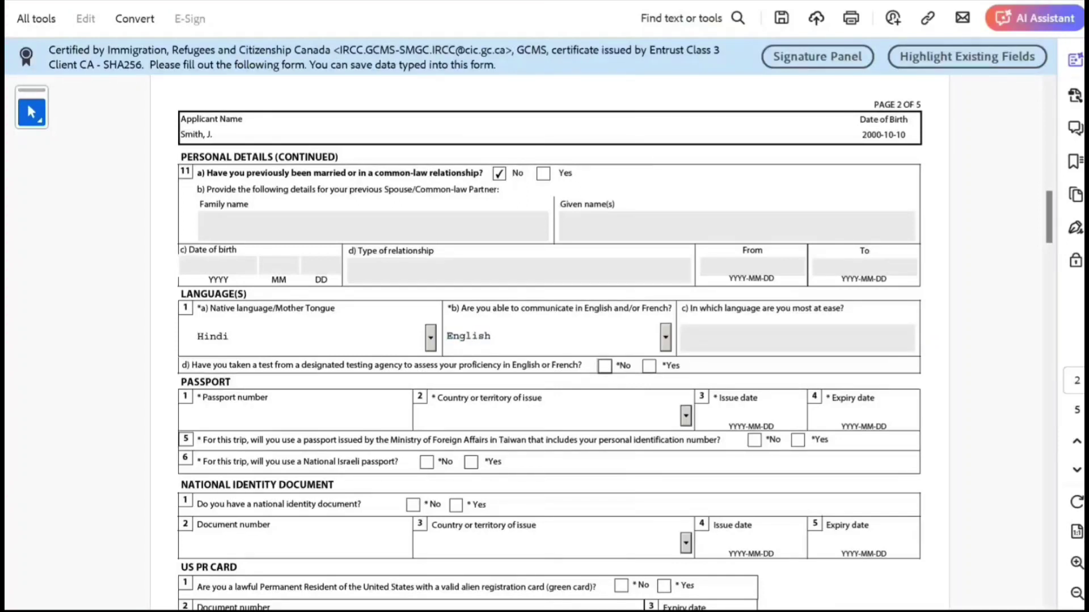
pyautogui.press('Tab')
pyautogui.press('space')
pyautogui.scroll(-1, 615, 342)
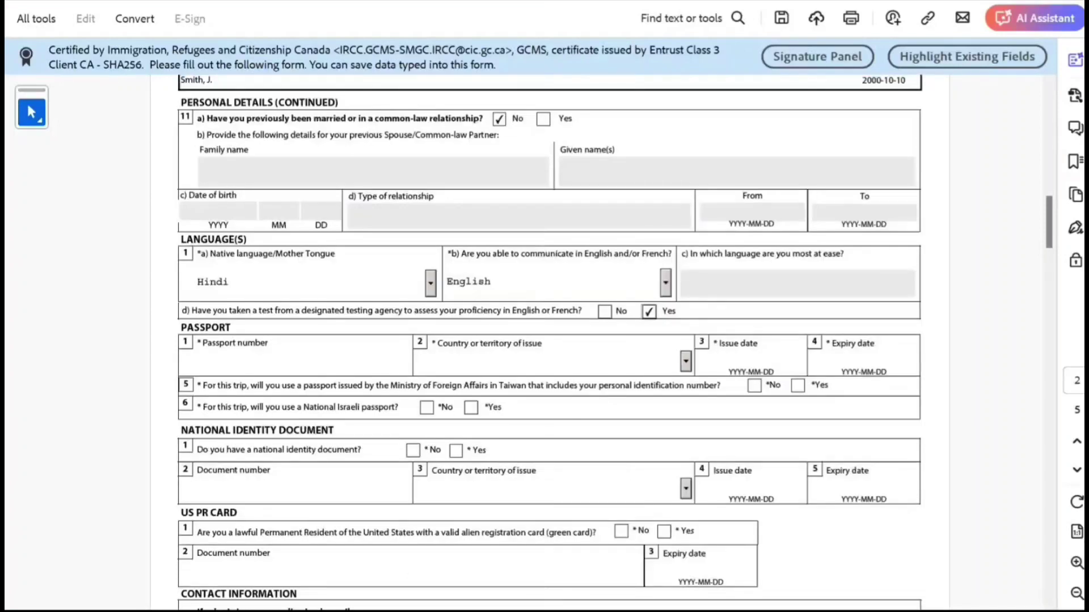
# Step: Enter the passport number, IND (India) issuer, issue date 2020-10-10 and expiry 2030-10-10
pyautogui.click(198, 360)
pyautogui.write('K787878')
pyautogui.press('Tab')
pyautogui.write('IN')
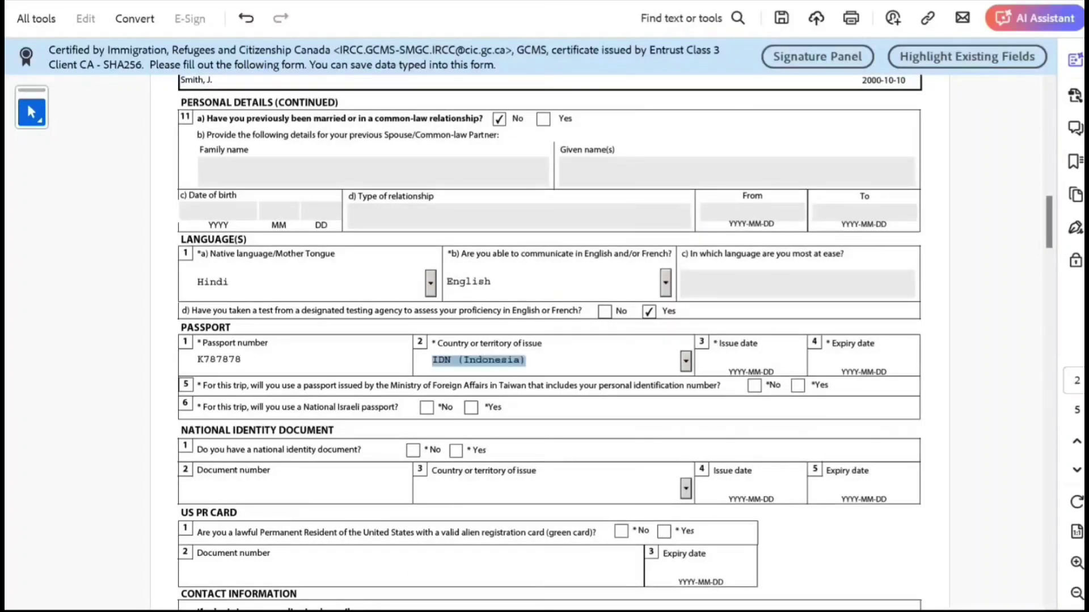
pyautogui.press('Tab')
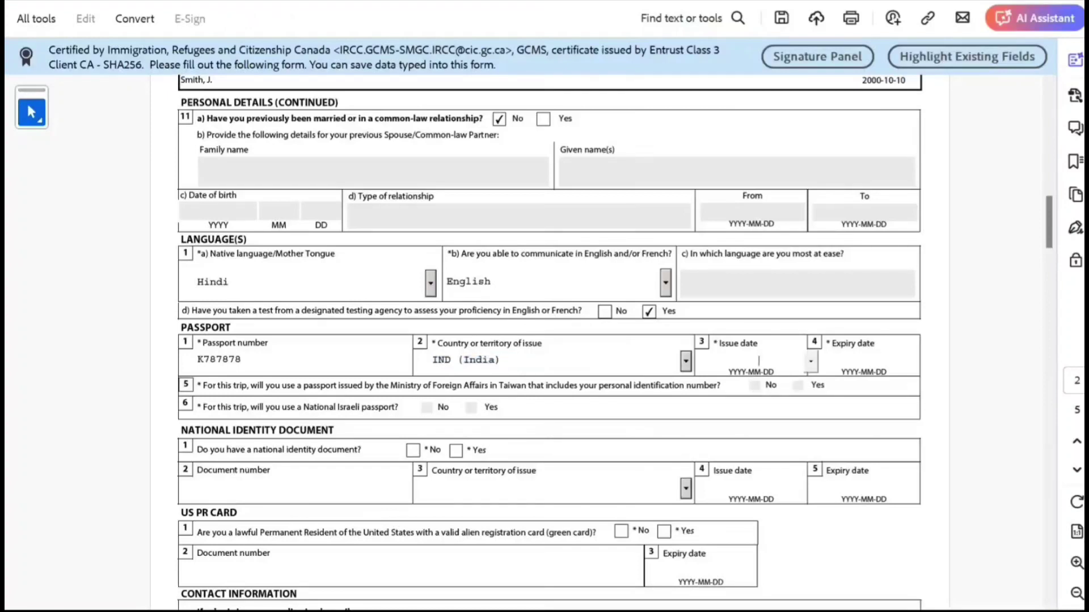
pyautogui.write('20201010')
pyautogui.press('Tab')
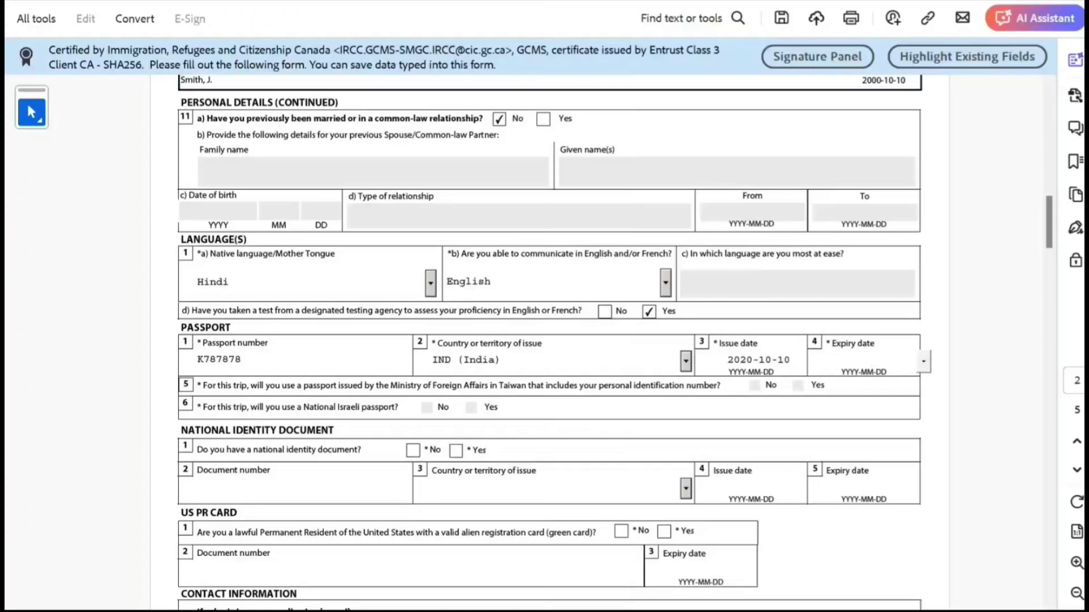
pyautogui.write('2030-10-1')
pyautogui.write('0')
pyautogui.press('Tab')
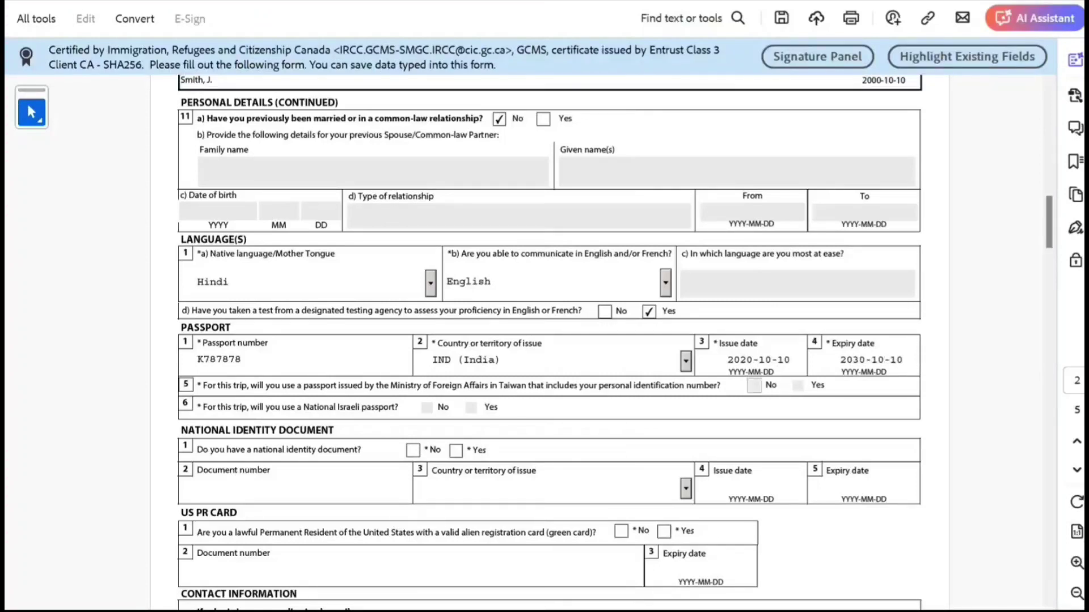
pyautogui.scroll(-3, 615, 342)
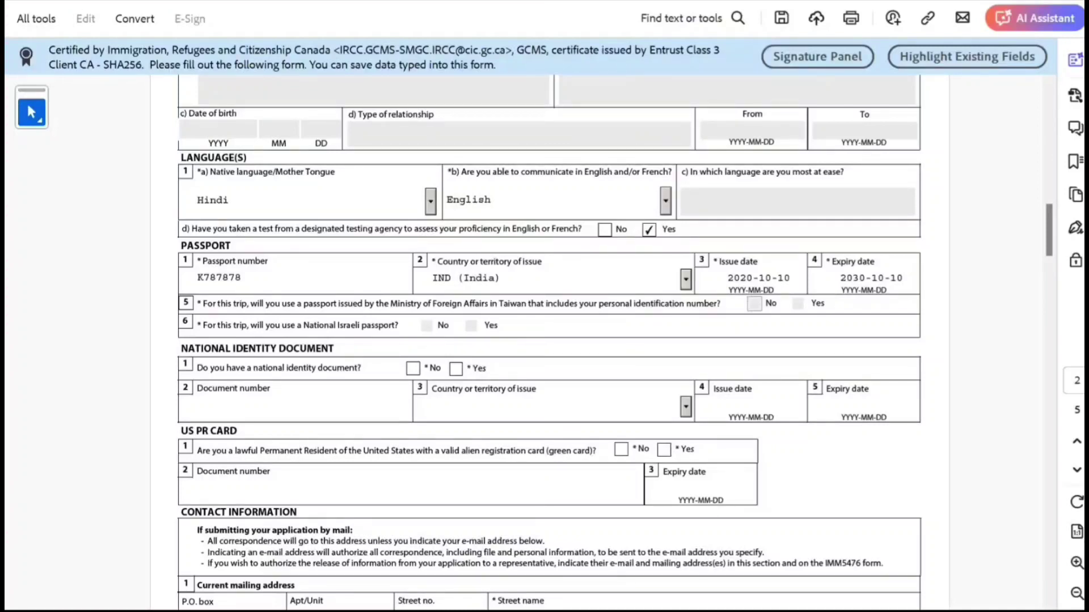
# Step: Answer No to having a national identity document and a US PR card
pyautogui.click(413, 369)
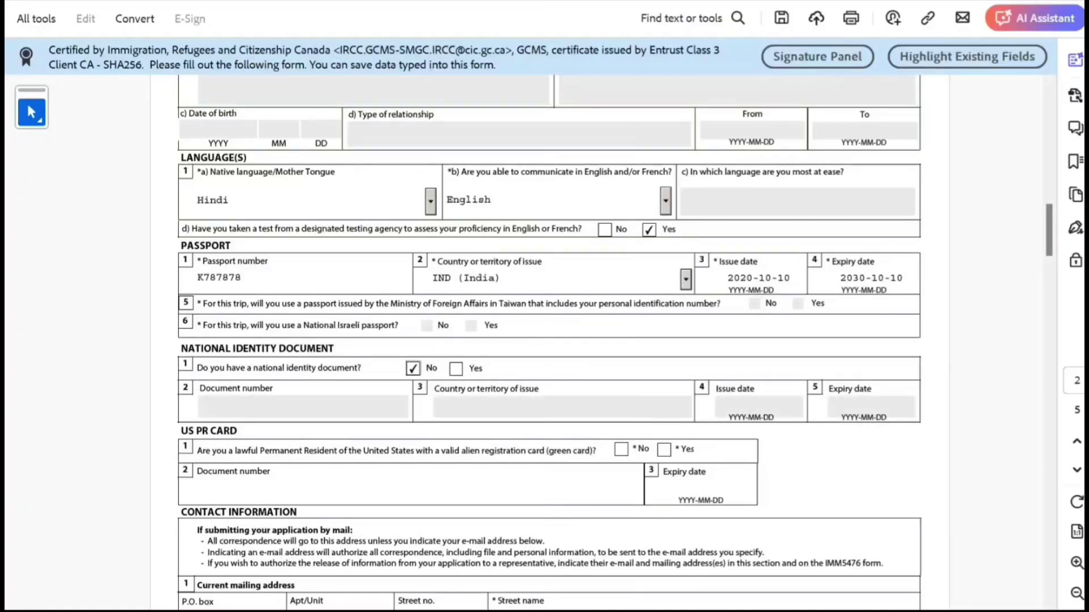
pyautogui.scroll(-3, 549, 340)
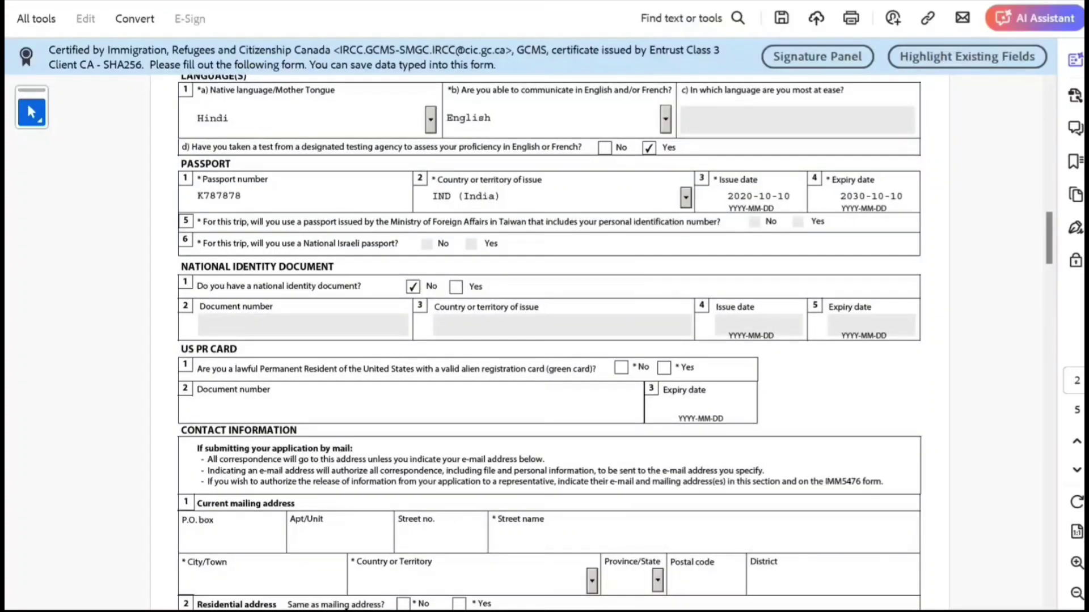
pyautogui.click(621, 368)
pyautogui.scroll(-4, 620, 367)
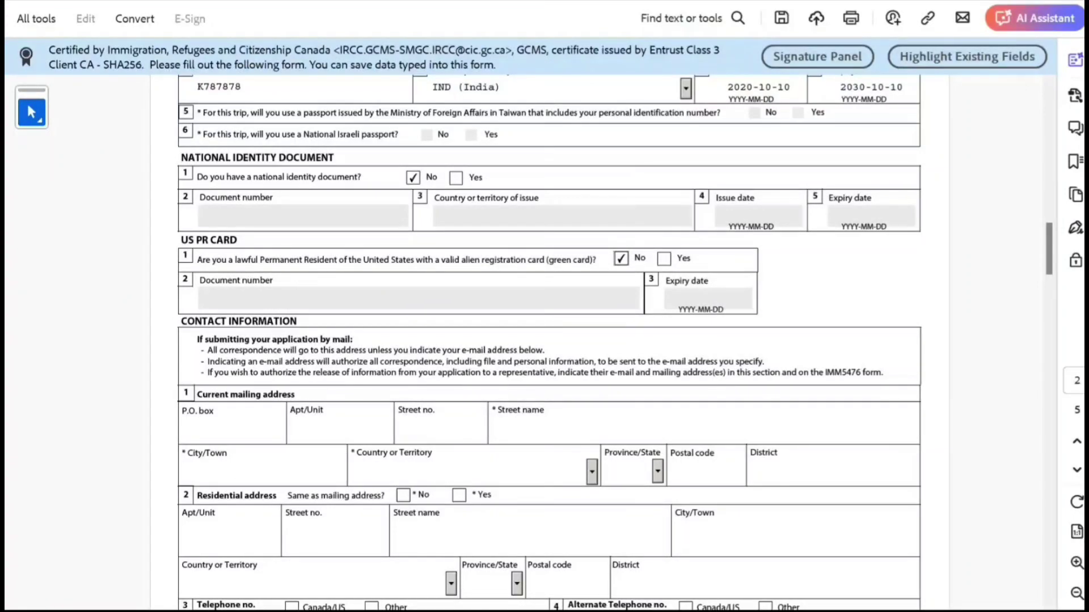
# Step: Fill in the mailing address's street number, street name, city, country India and postal code
pyautogui.click(197, 412)
pyautogui.click(398, 429)
pyautogui.write('343')
pyautogui.click(492, 428)
pyautogui.write('csdccd')
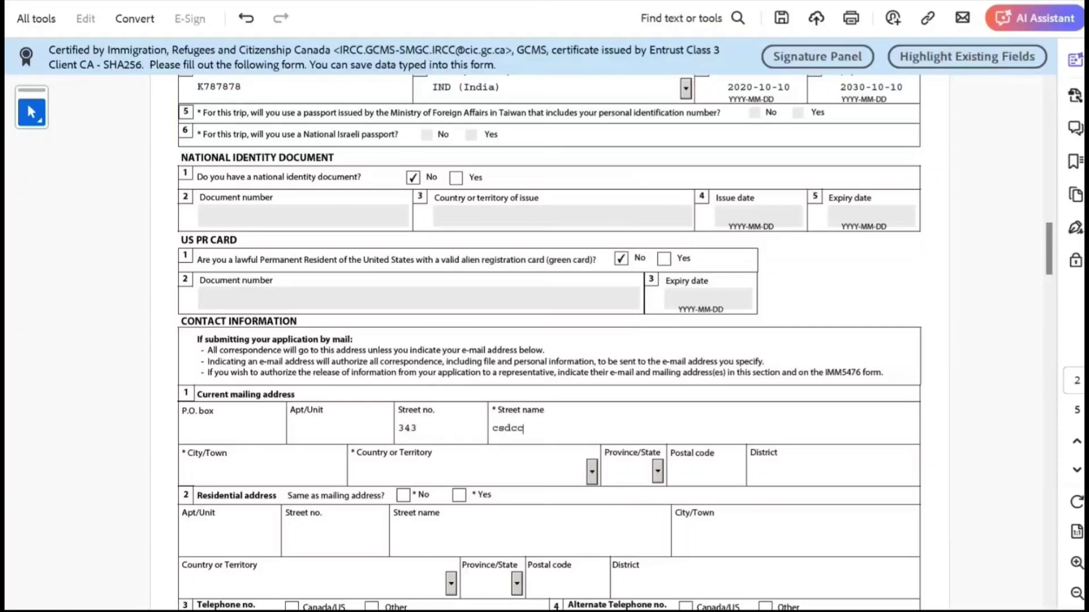
pyautogui.click(187, 471)
pyautogui.write('New Delhi')
pyautogui.press('Tab')
pyautogui.write('India')
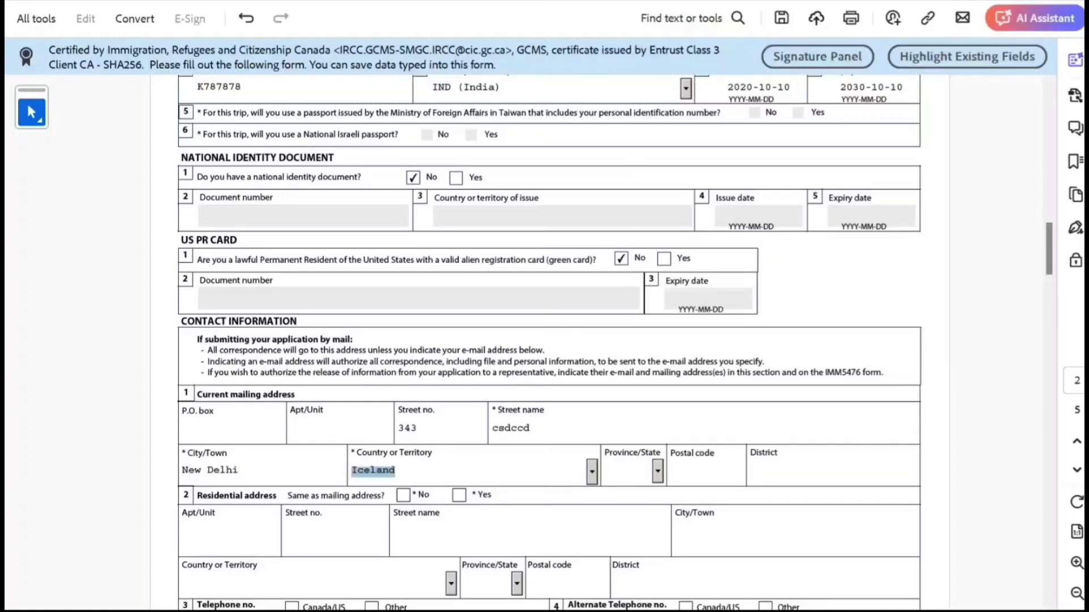
pyautogui.press('Tab')
pyautogui.press('Tab')
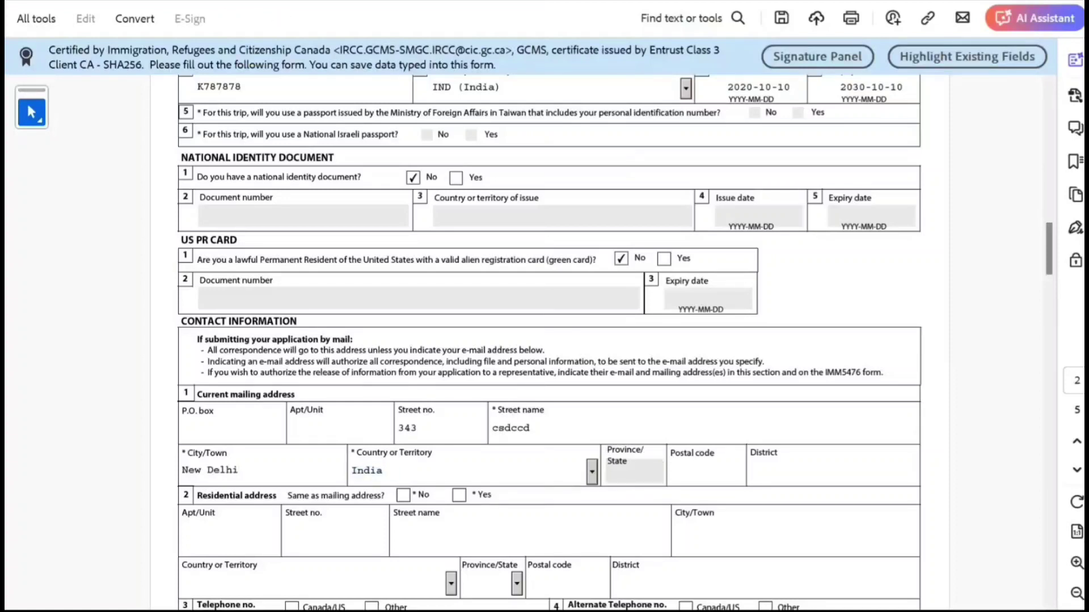
pyautogui.write('988989')
# Step: Mark residential address same as mailing and enter a Canada/US telephone number with extension
pyautogui.scroll(-1, 549, 340)
pyautogui.click(459, 440)
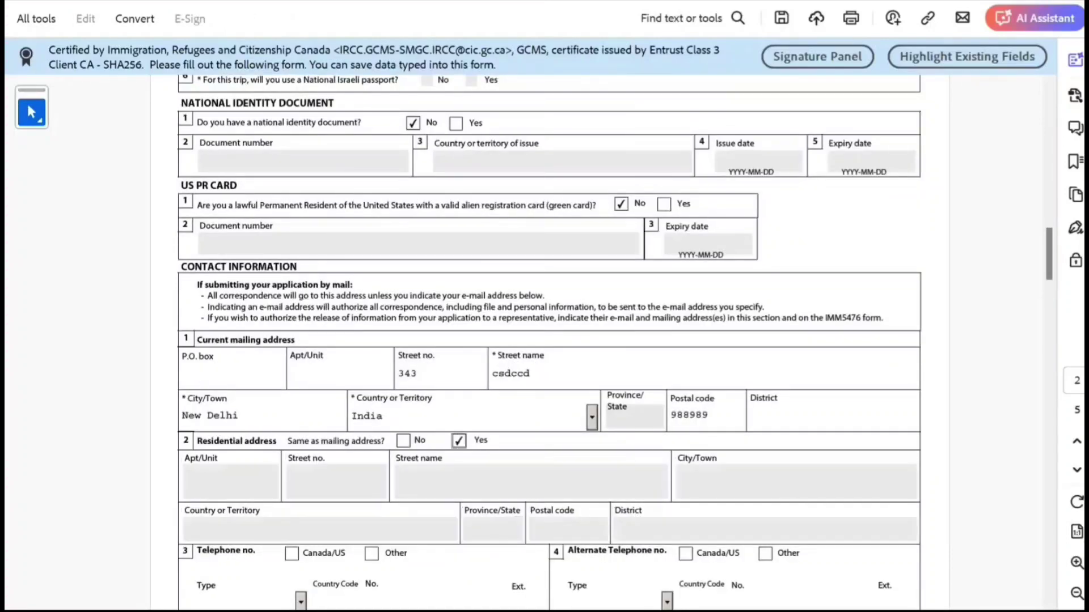
pyautogui.scroll(-3, 549, 340)
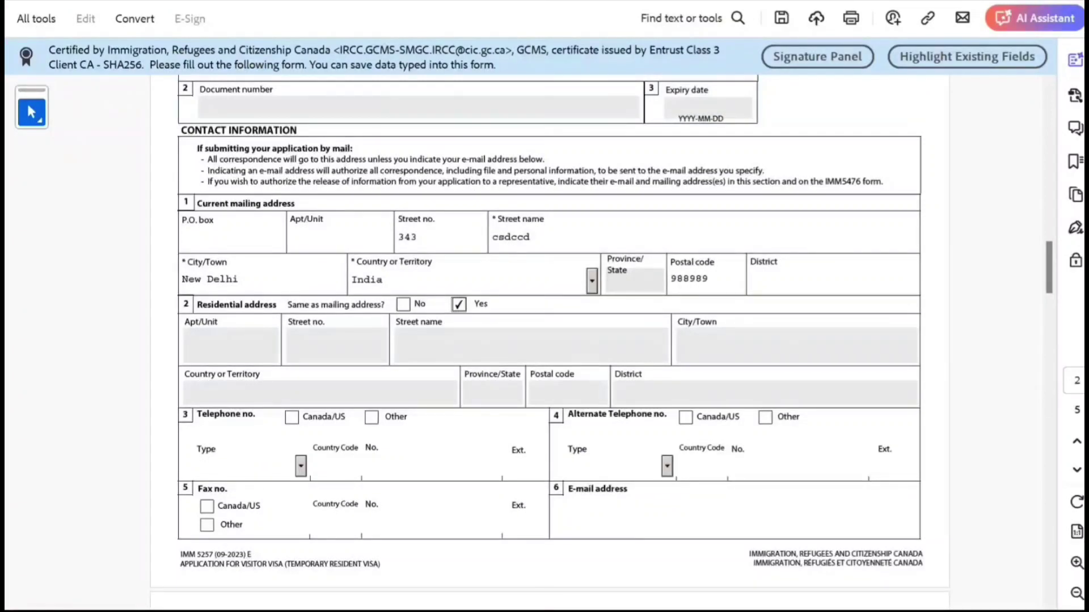
pyautogui.click(292, 417)
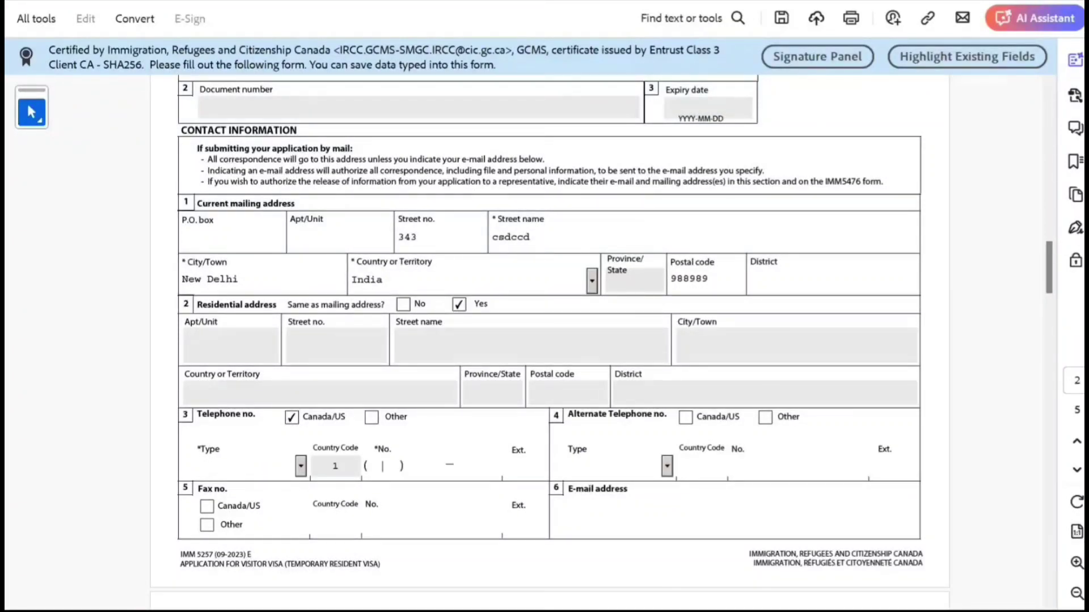
pyautogui.write('89898988999898')
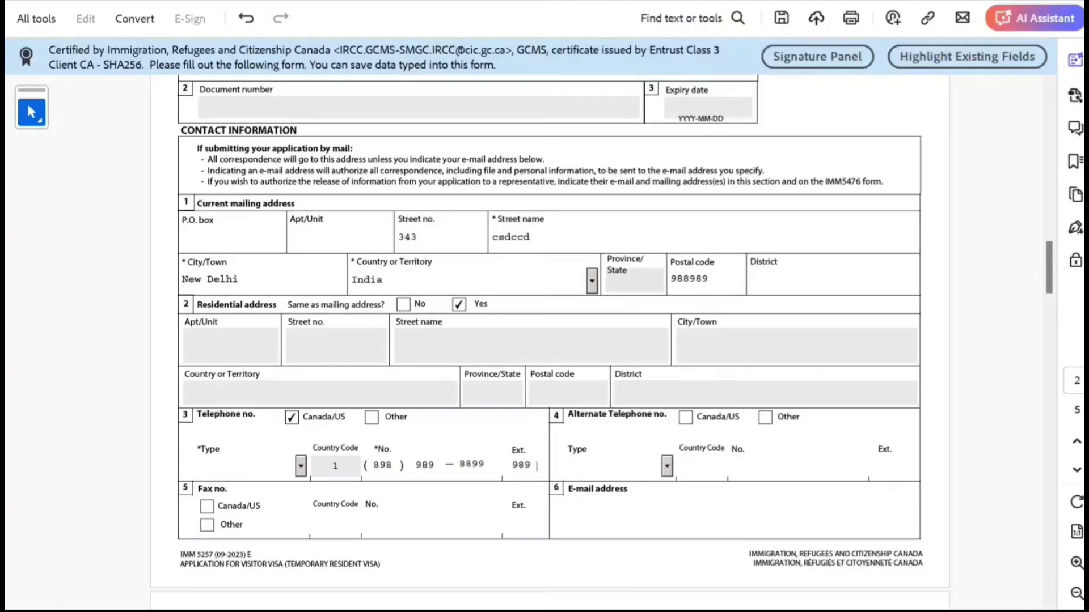
# Step: Type the applicant's e-mail address, correcting the typos
pyautogui.scroll(-5, 601, 340)
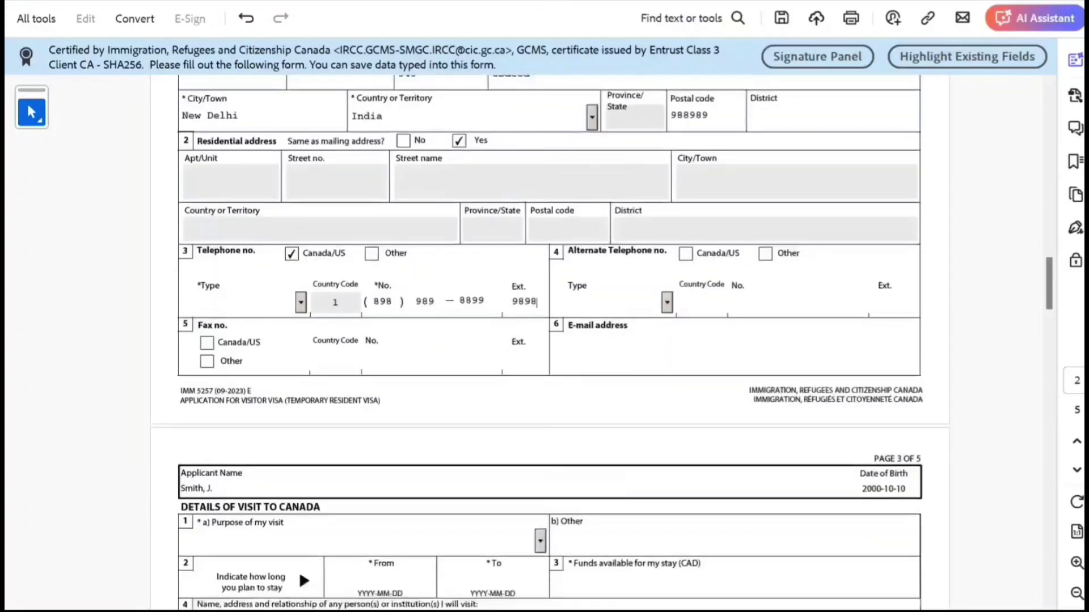
pyautogui.click(589, 352)
pyautogui.write('csdcds')
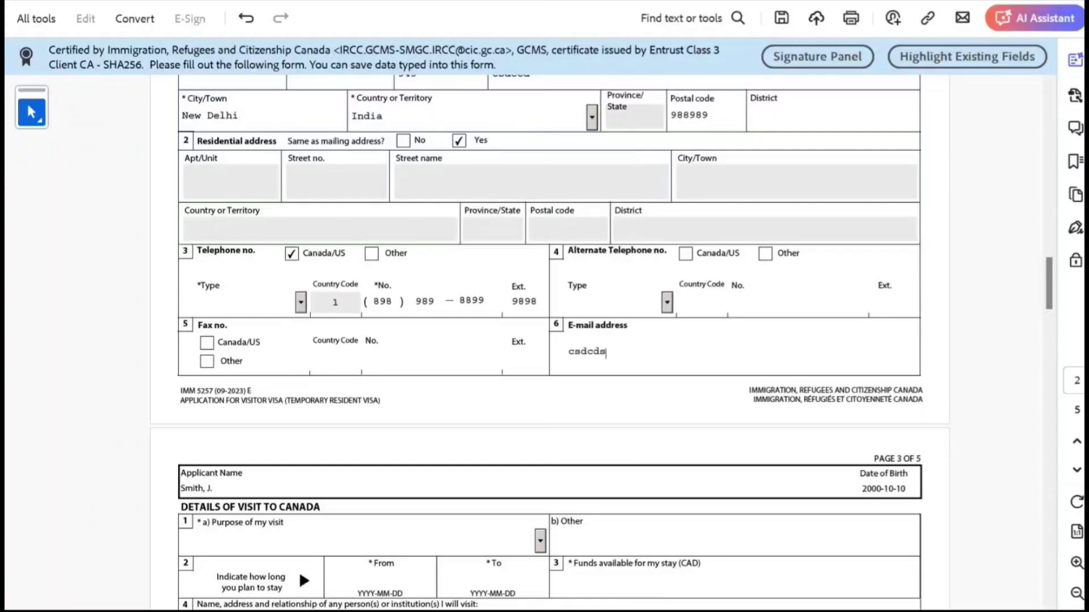
pyautogui.write('@dsdcds.cmm')
pyautogui.scroll(-3, 601, 340)
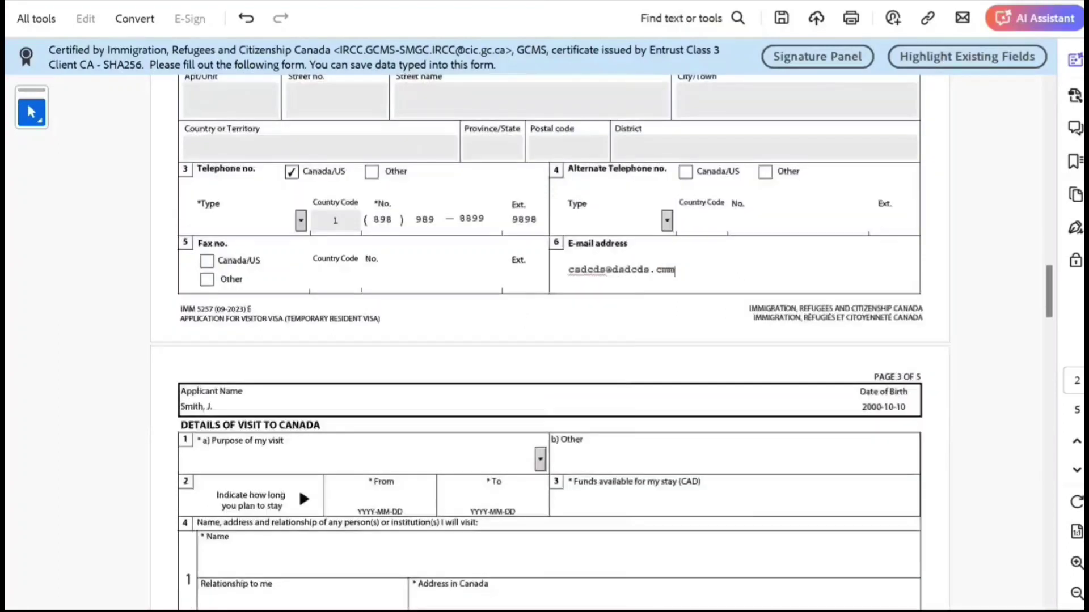
# Step: Set purpose to Returning Student, stay 2024-05-10 to 2025-10-10, and funds 60000
pyautogui.click(540, 377)
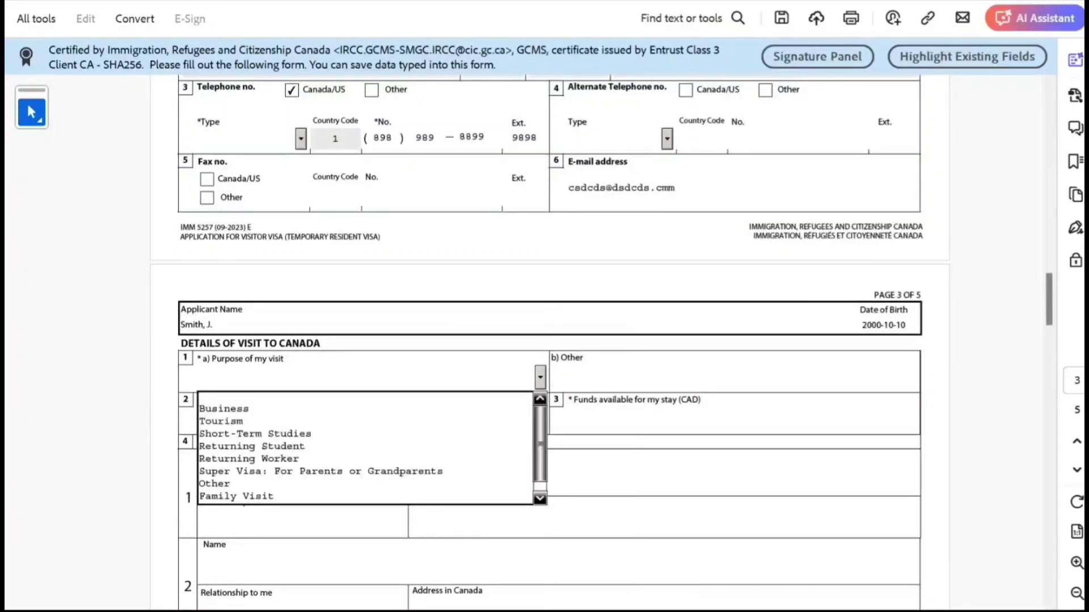
pyautogui.press('Down')
pyautogui.press('Down')
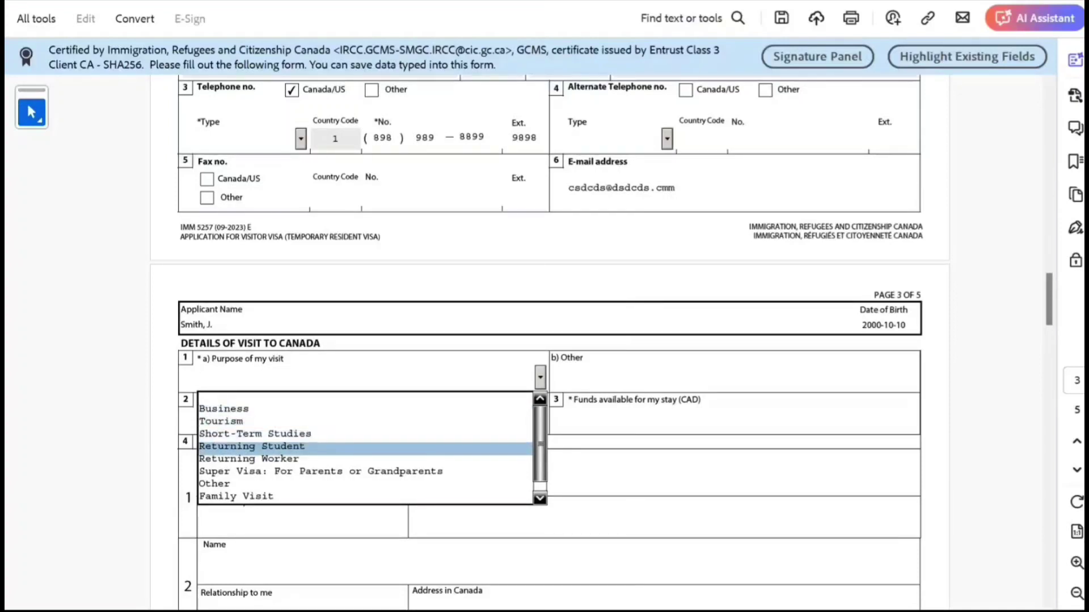
pyautogui.press('Return')
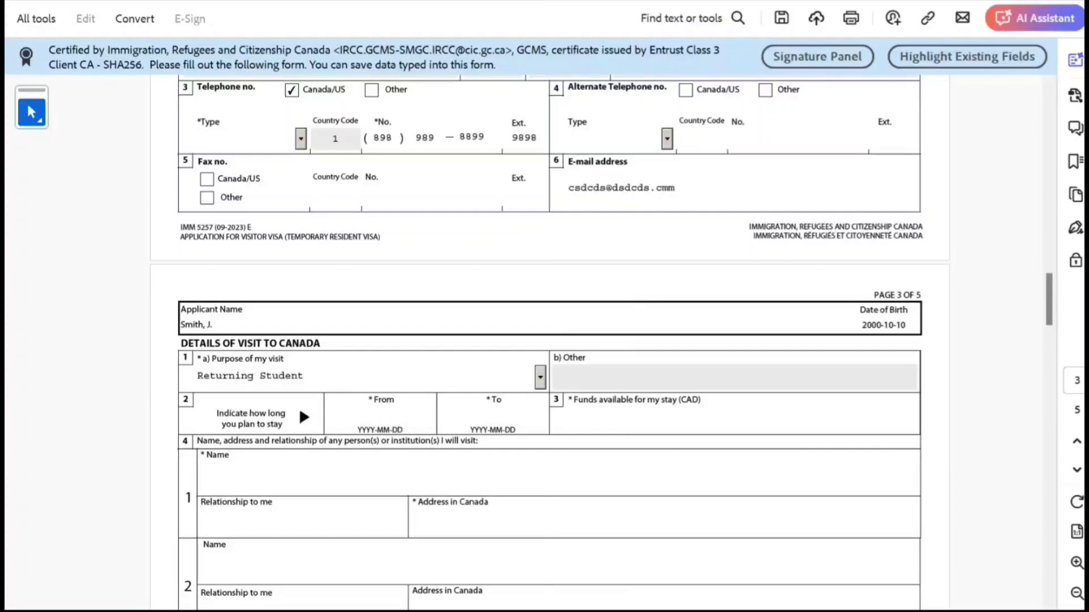
pyautogui.press('Tab')
pyautogui.write('2024')
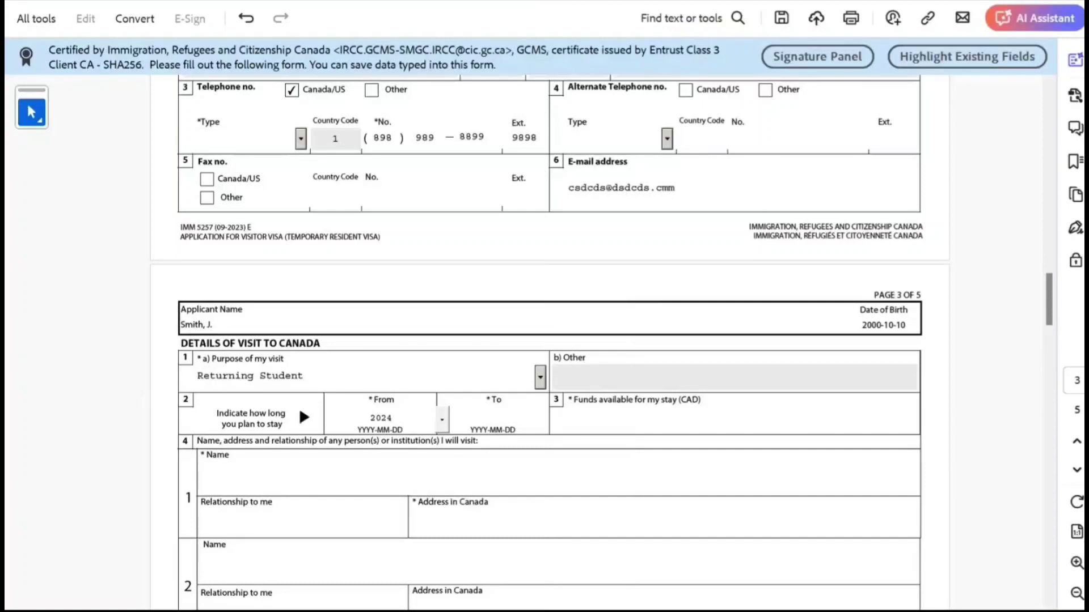
pyautogui.write('0510')
pyautogui.press('Tab')
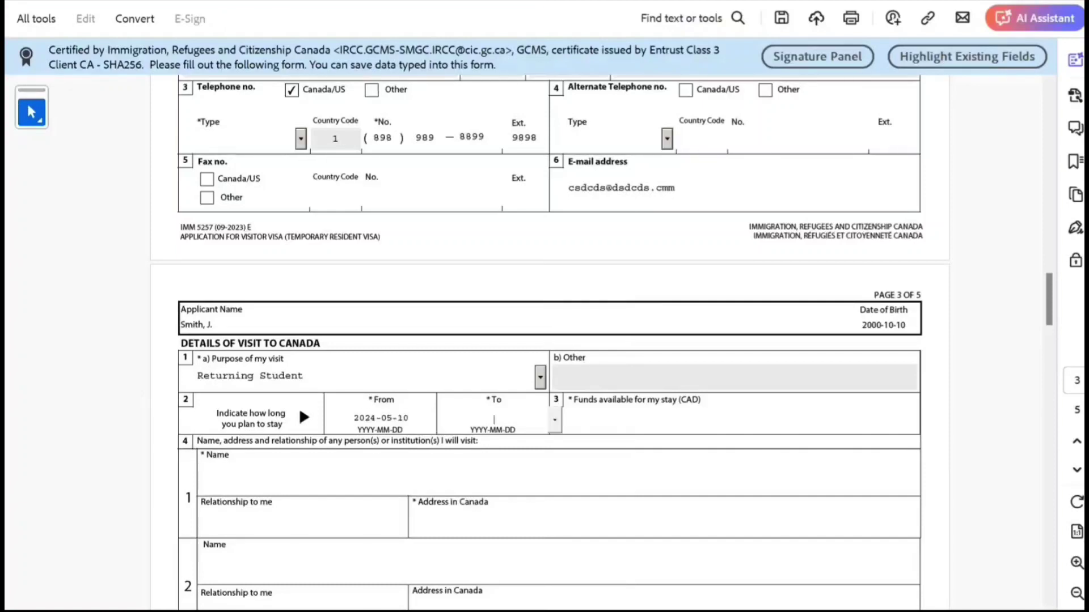
pyautogui.write('2026')
pyautogui.press('BackSpace')
pyautogui.write('5-10-1')
pyautogui.write('010')
pyautogui.press('Tab')
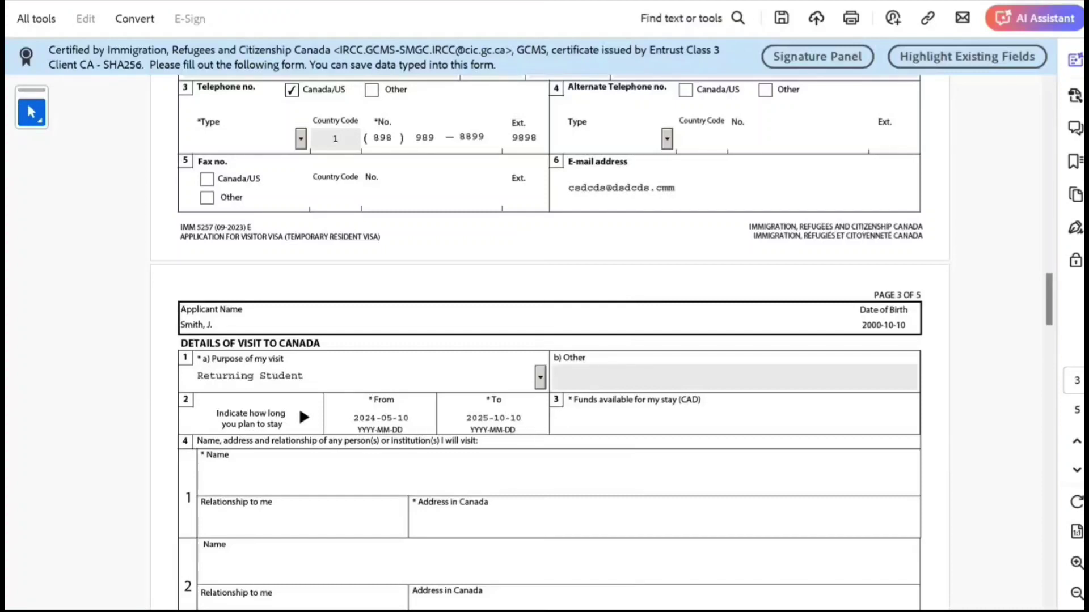
pyautogui.write('60000')
# Step: Enter the first contact's name and relationship to the applicant
pyautogui.press('Tab')
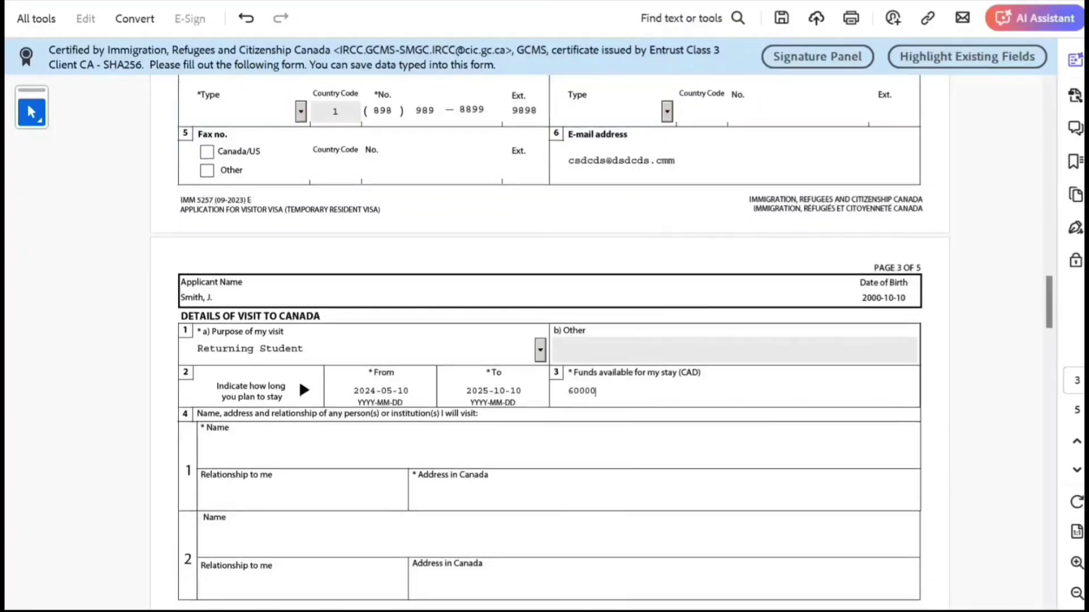
pyautogui.write('cxz cxcxc')
pyautogui.press('Tab')
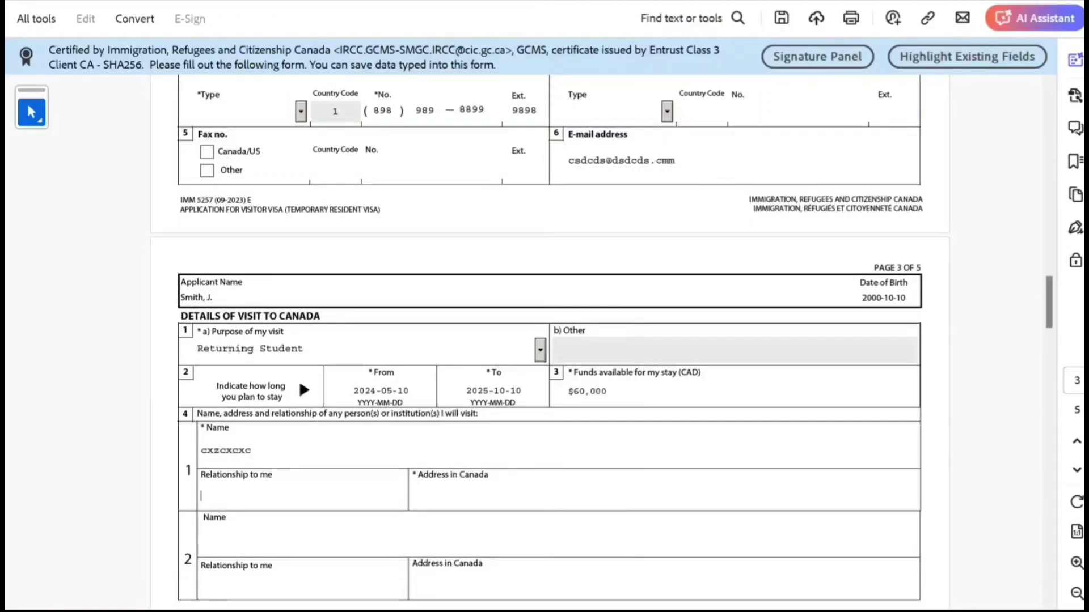
pyautogui.write('zxcxzczx')
pyautogui.press('Tab')
# Step: Enter the contact's Canadian address, then answer Yes to post-secondary education and begin the start year
pyautogui.write('csdcscdsdc')
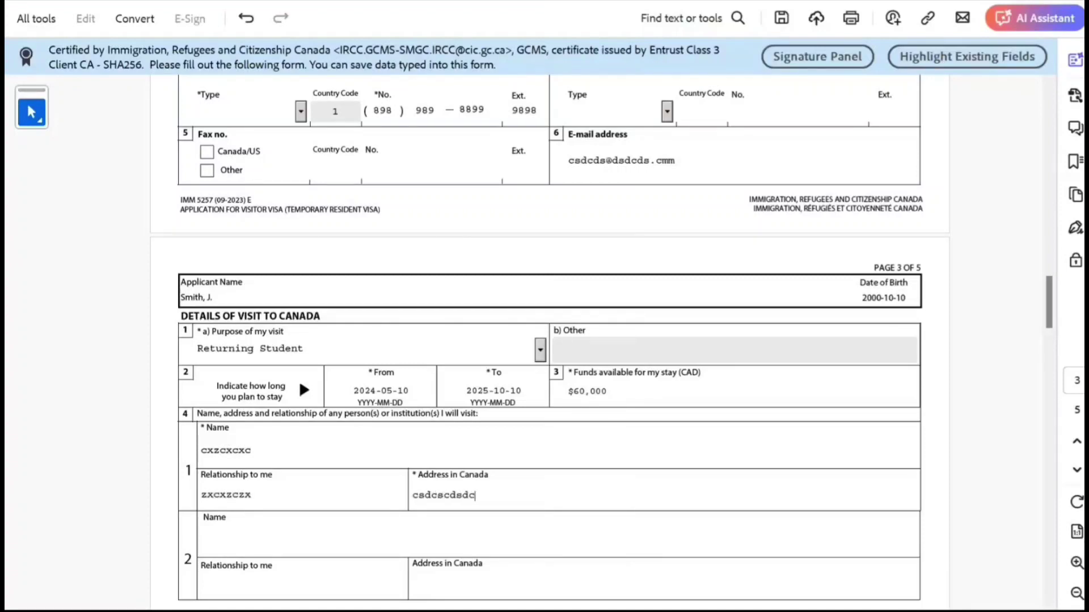
pyautogui.scroll(-2, 548, 340)
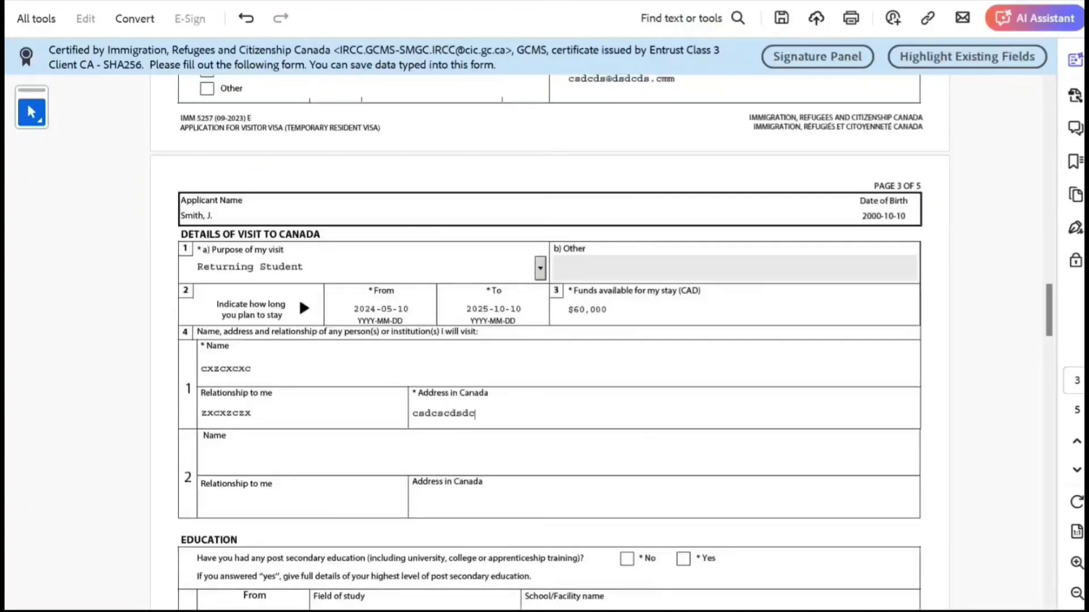
pyautogui.scroll(-1, 549, 340)
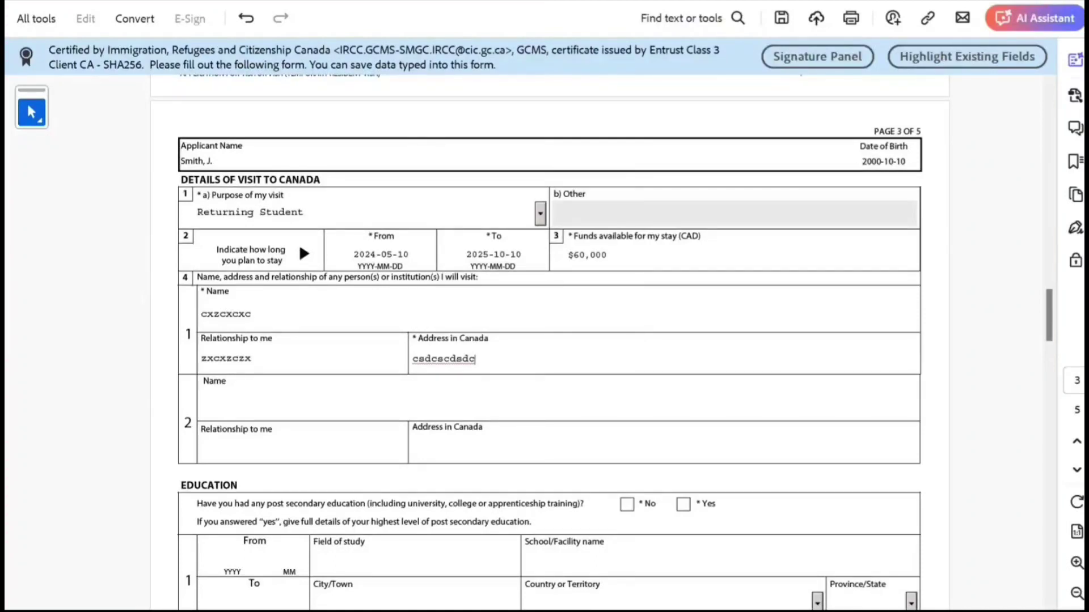
pyautogui.scroll(-2, 549, 340)
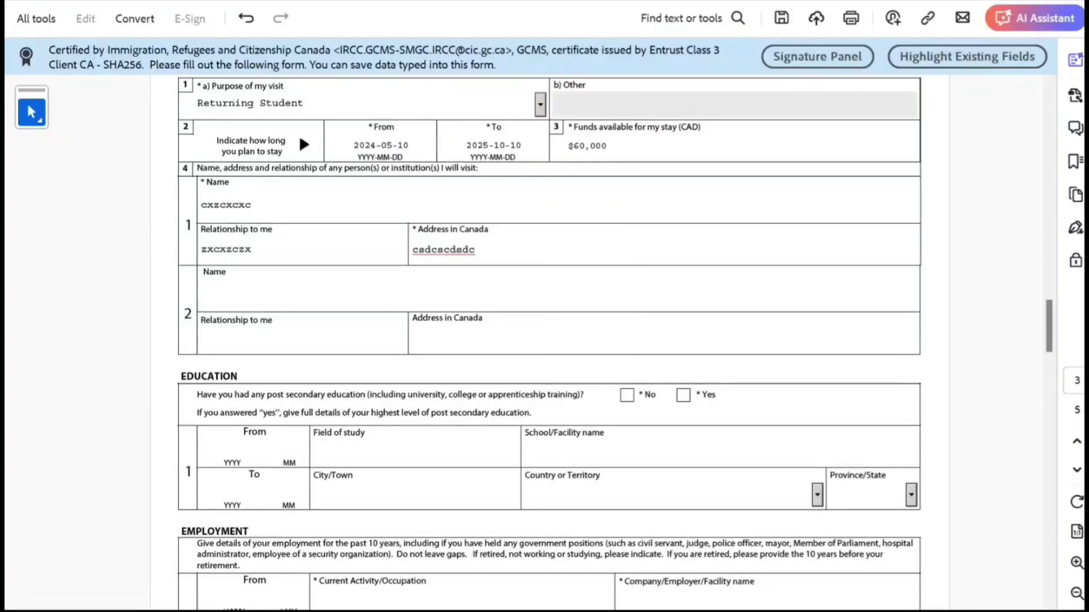
pyautogui.click(683, 395)
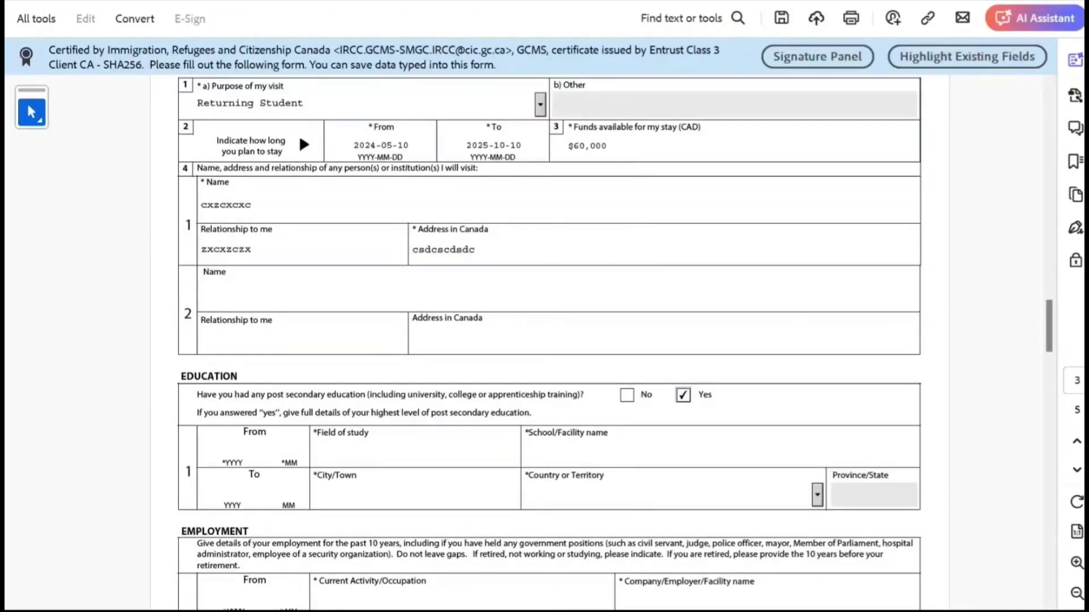
pyautogui.press('Tab')
pyautogui.write('2017')
pyautogui.press('BackSpace')
pyautogui.press('BackSpace')
pyautogui.press('BackSpace')
pyautogui.press('BackSpace')
# Step: Switch post-secondary education to No and select the Education note text
pyautogui.scroll(-3, 549, 335)
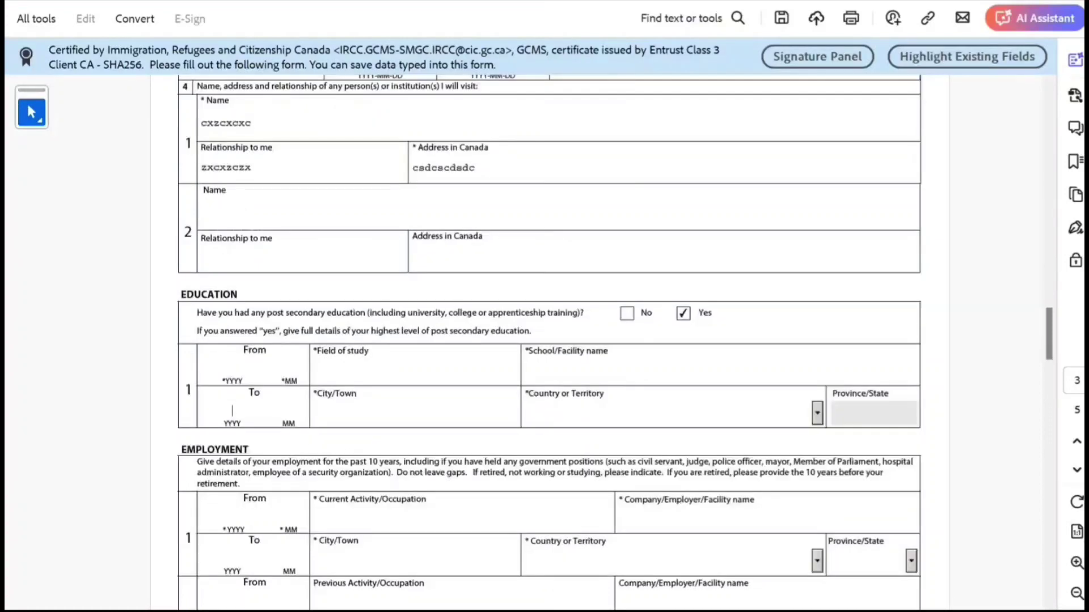
pyautogui.click(627, 312)
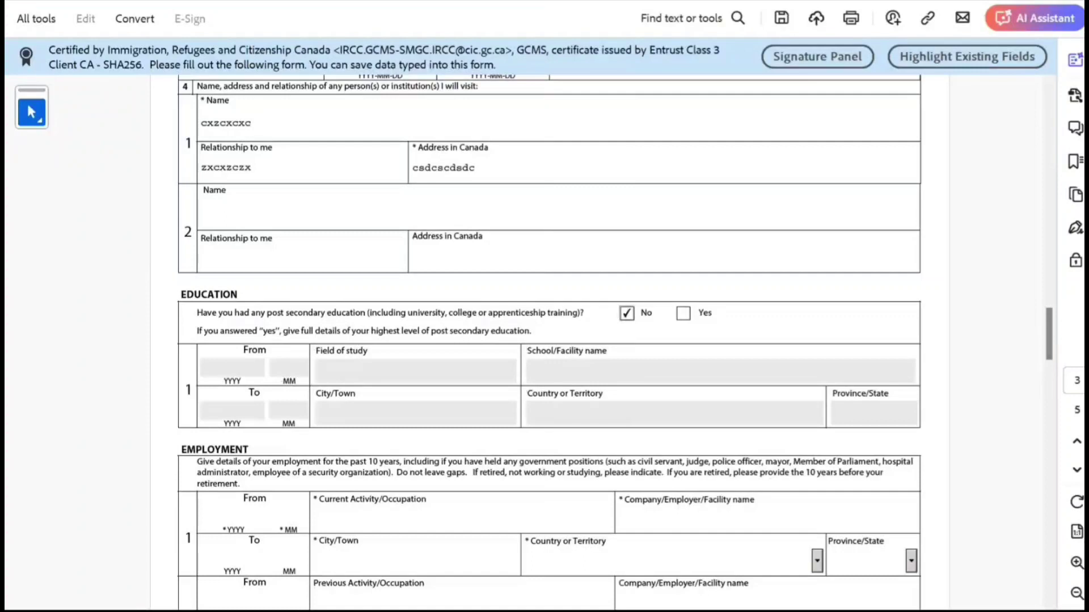
pyautogui.moveTo(221, 332); pyautogui.dragTo(439, 462)
pyautogui.scroll(-2, 549, 340)
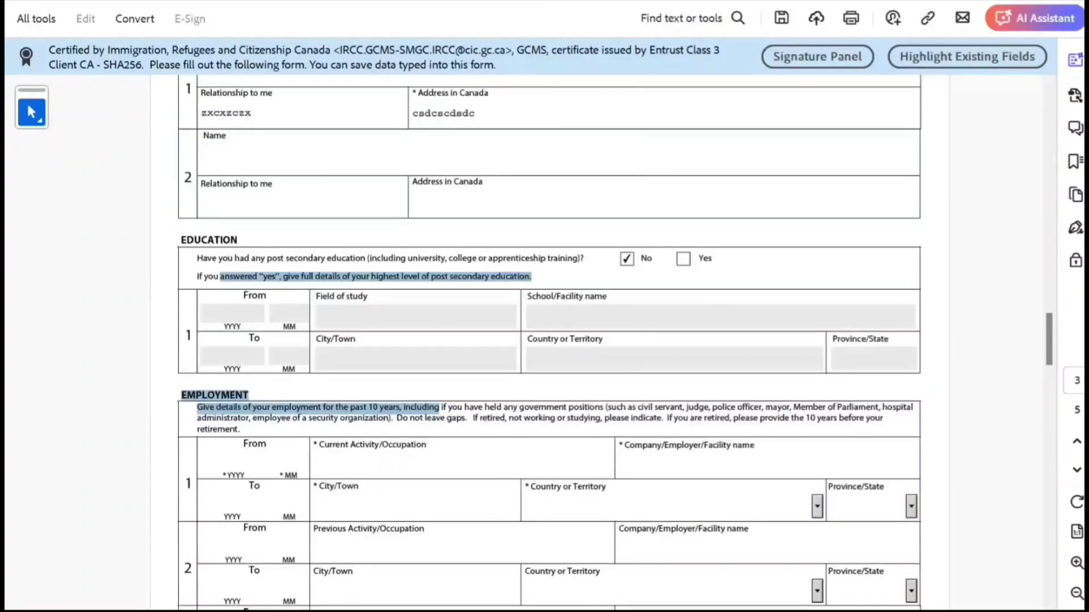
pyautogui.scroll(-1, 549, 340)
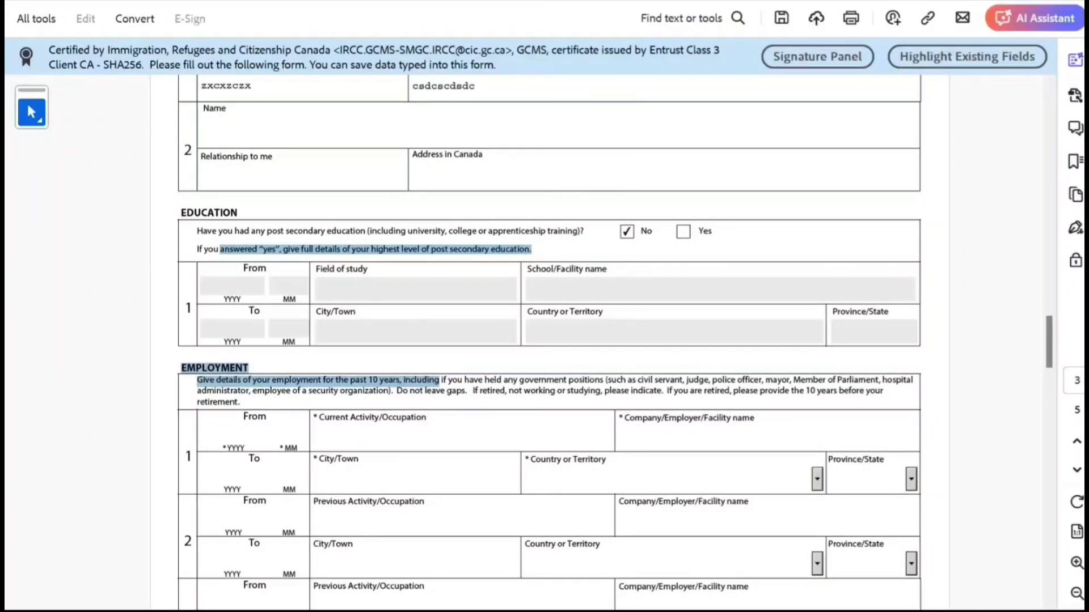
pyautogui.scroll(-1, 549, 341)
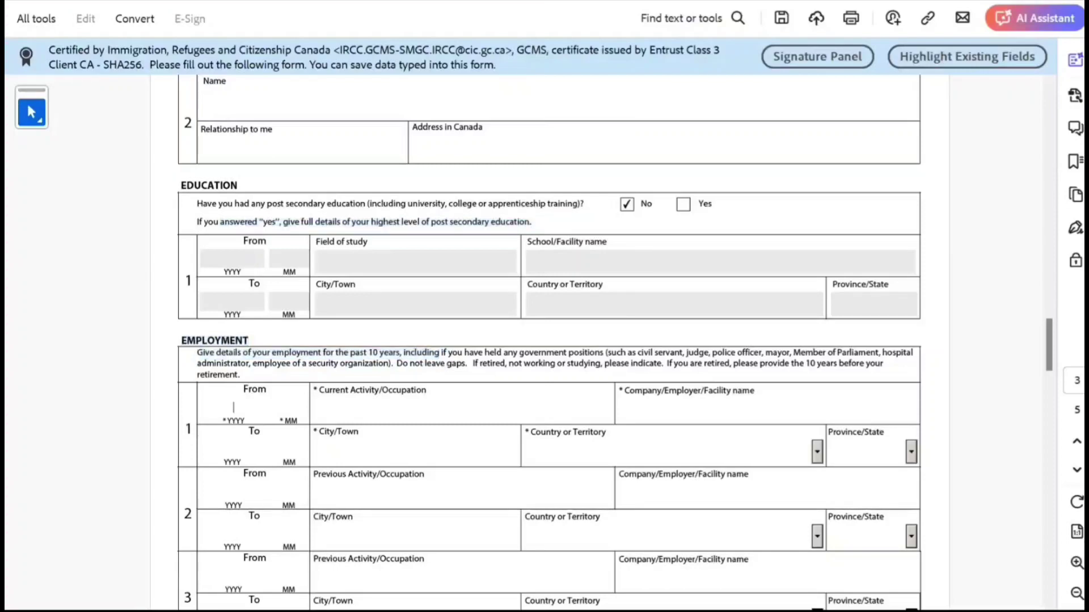
pyautogui.scroll(15, 549, 340)
pyautogui.scroll(8, 548, 340)
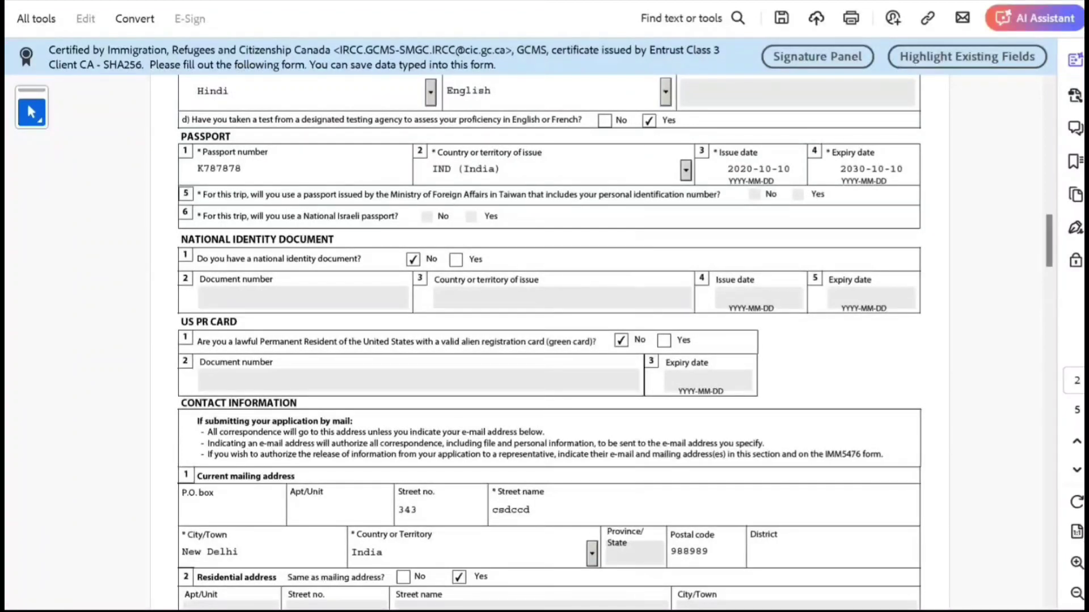
# Step: Scroll up through pages 1–2, then back down to page 3's Education and Employment sections
pyautogui.scroll(10, 549, 340)
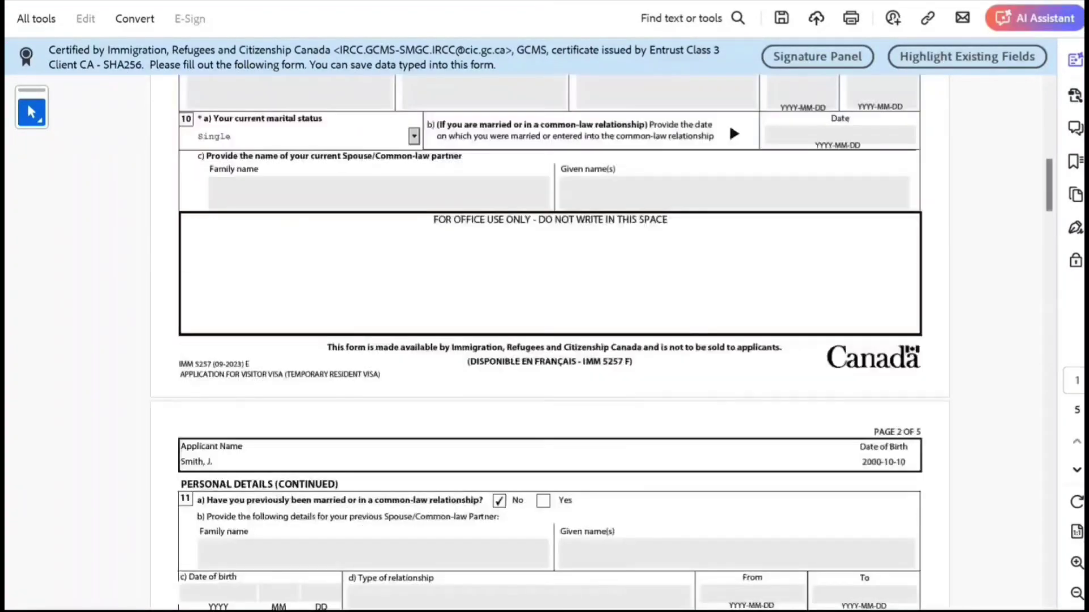
pyautogui.scroll(4, 549, 340)
pyautogui.scroll(2, 729, 451)
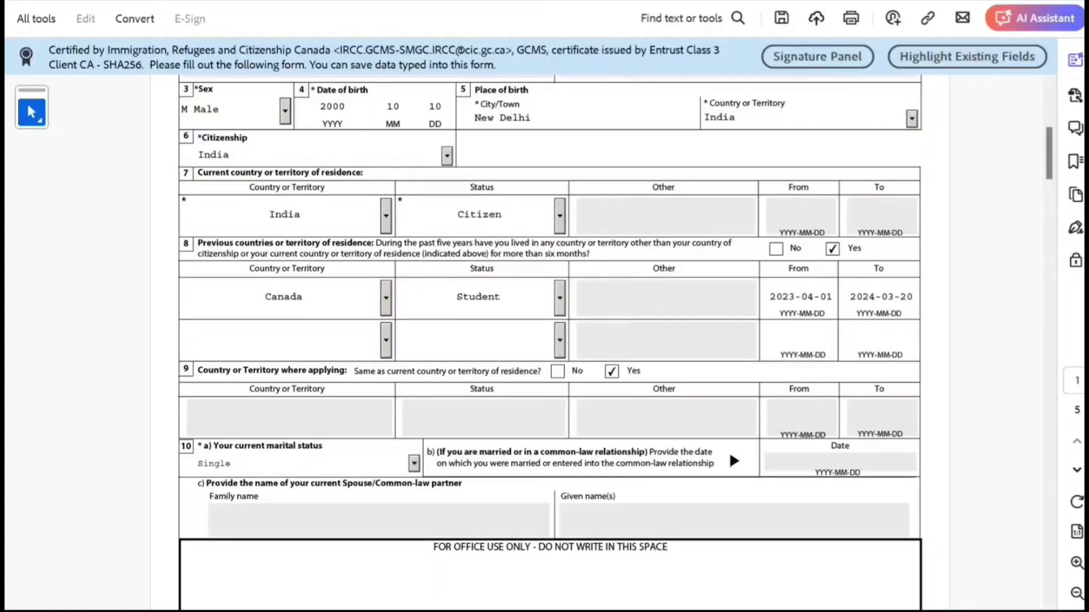
pyautogui.scroll(-15, 729, 451)
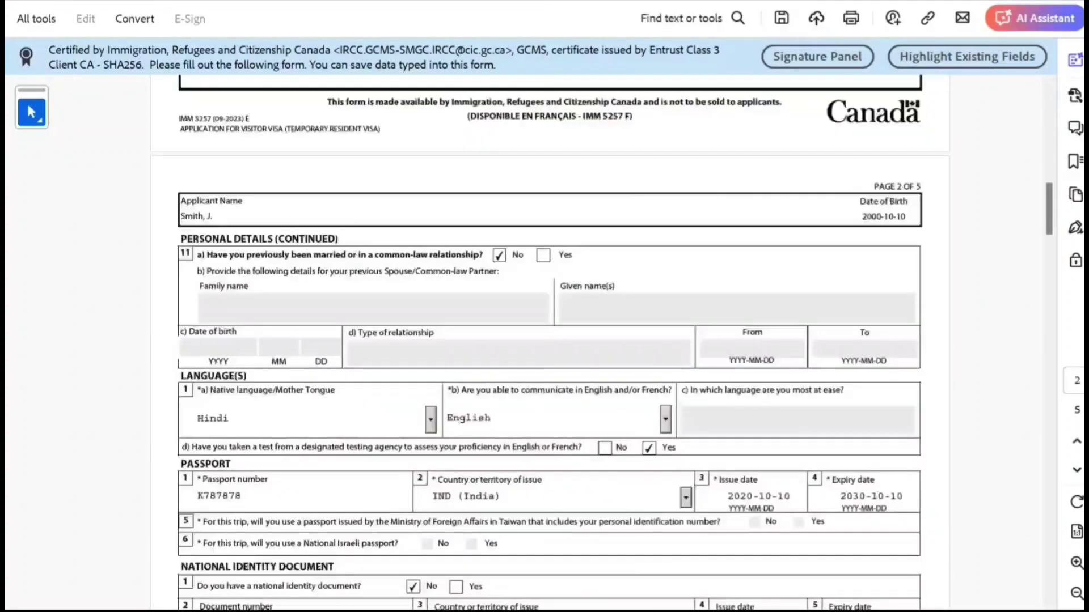
pyautogui.scroll(-13, 549, 340)
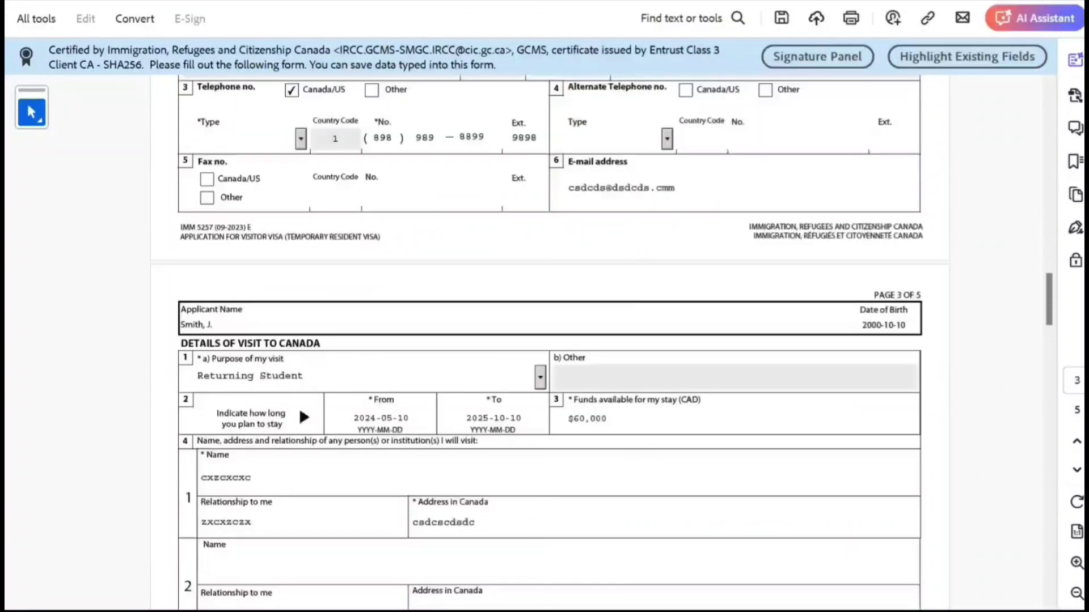
pyautogui.scroll(-5, 549, 340)
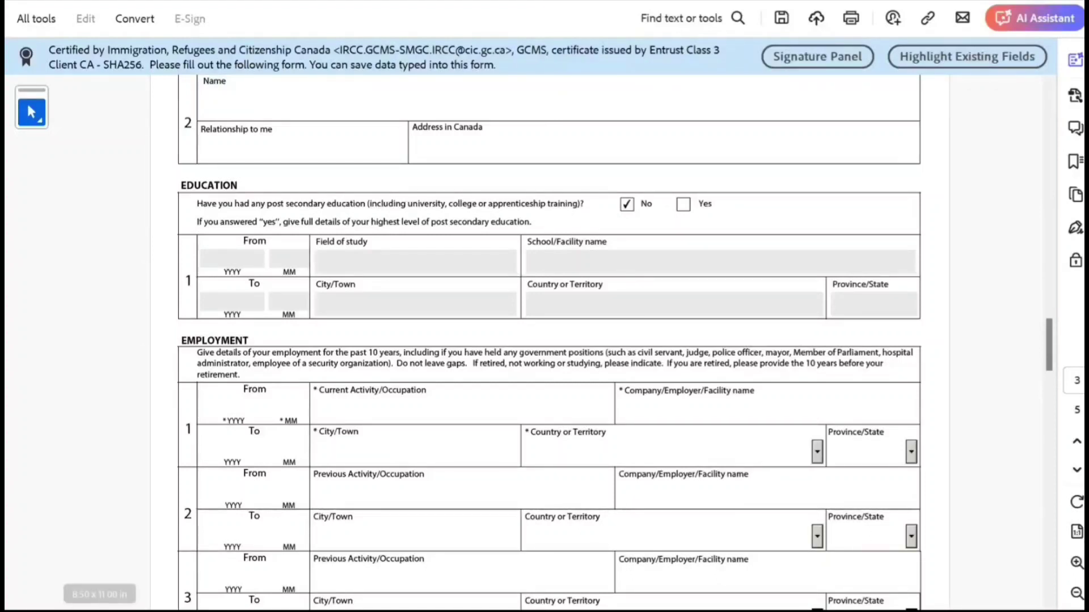
# Step: Enter 202404 as both the From and To dates of employment row 1
pyautogui.scroll(-2, 549, 340)
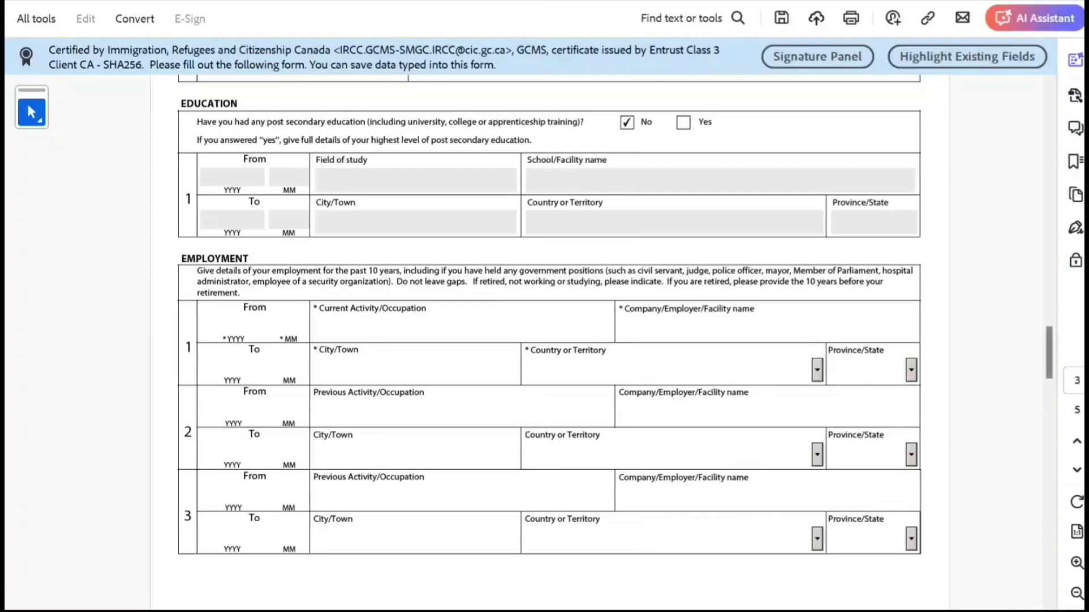
pyautogui.scroll(-5, 549, 317)
pyautogui.scroll(-7, 549, 340)
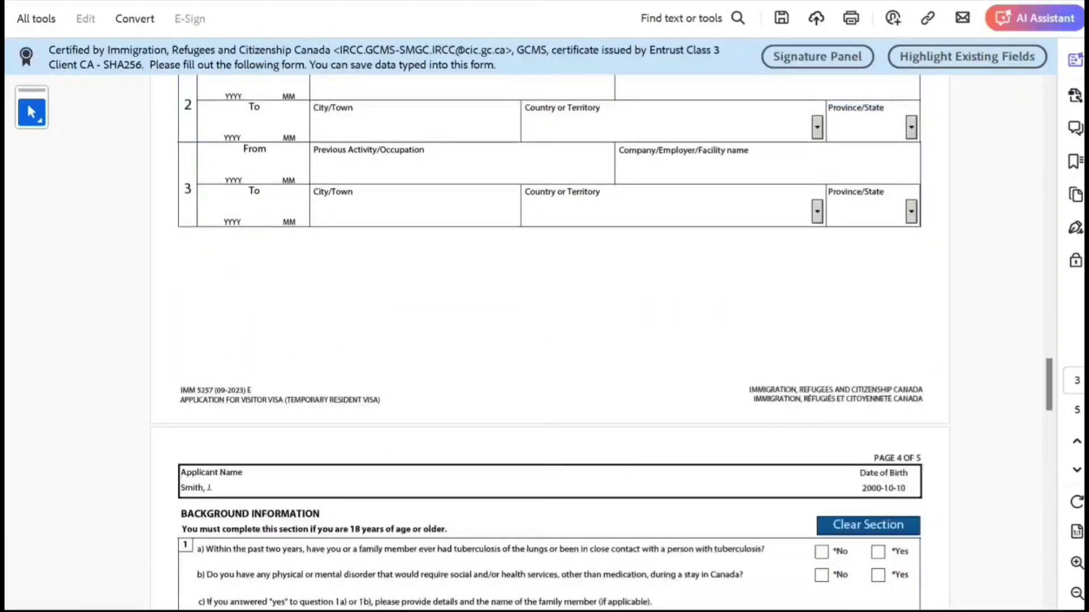
pyautogui.scroll(8, 549, 340)
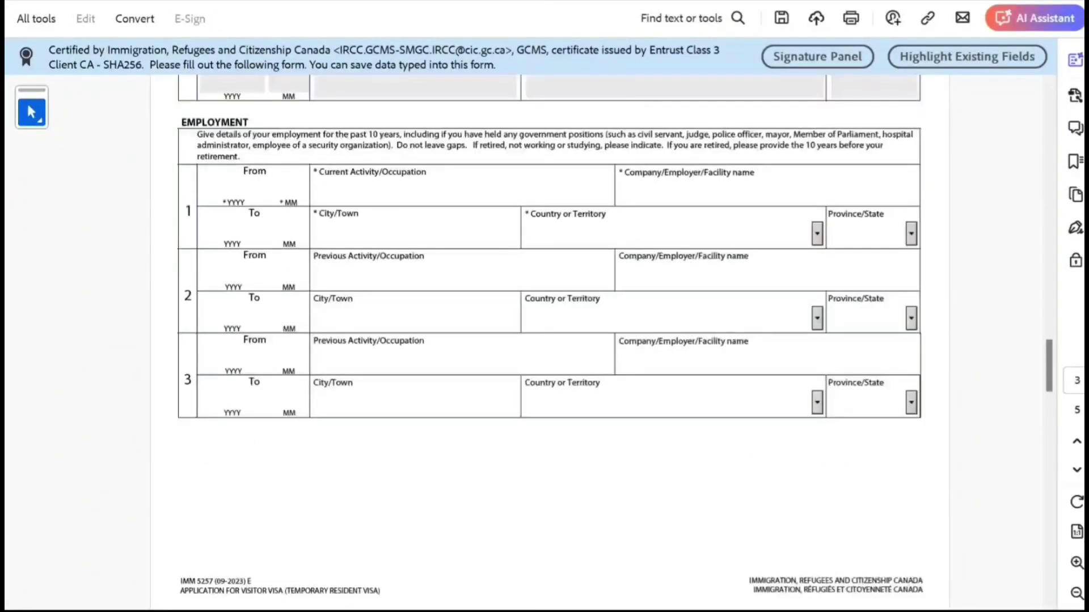
pyautogui.scroll(1, 549, 341)
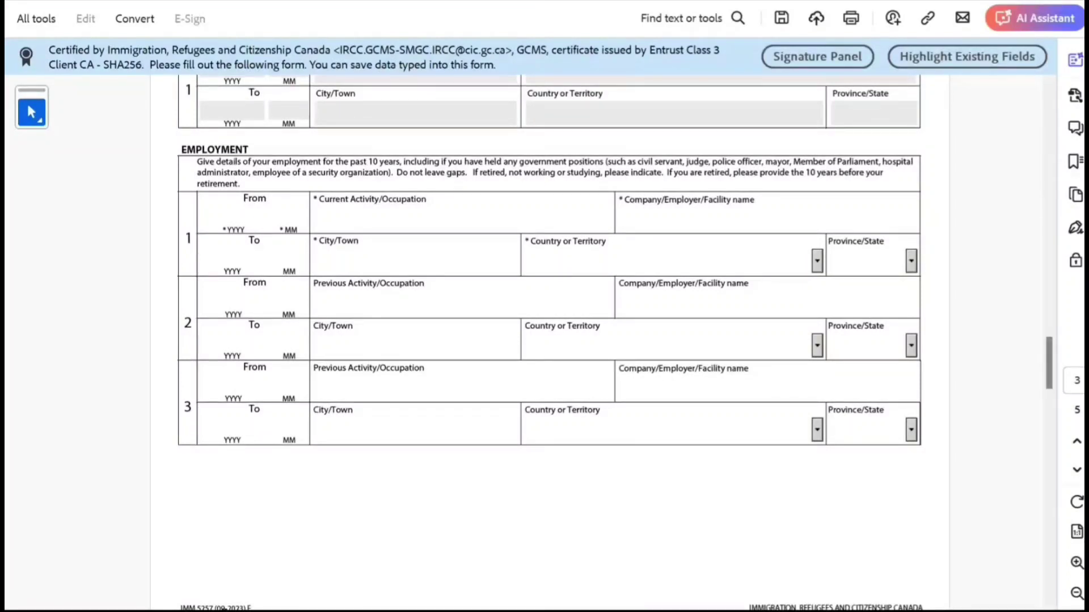
pyautogui.write('2024')
pyautogui.write('04')
pyautogui.click(232, 256)
pyautogui.write('2024')
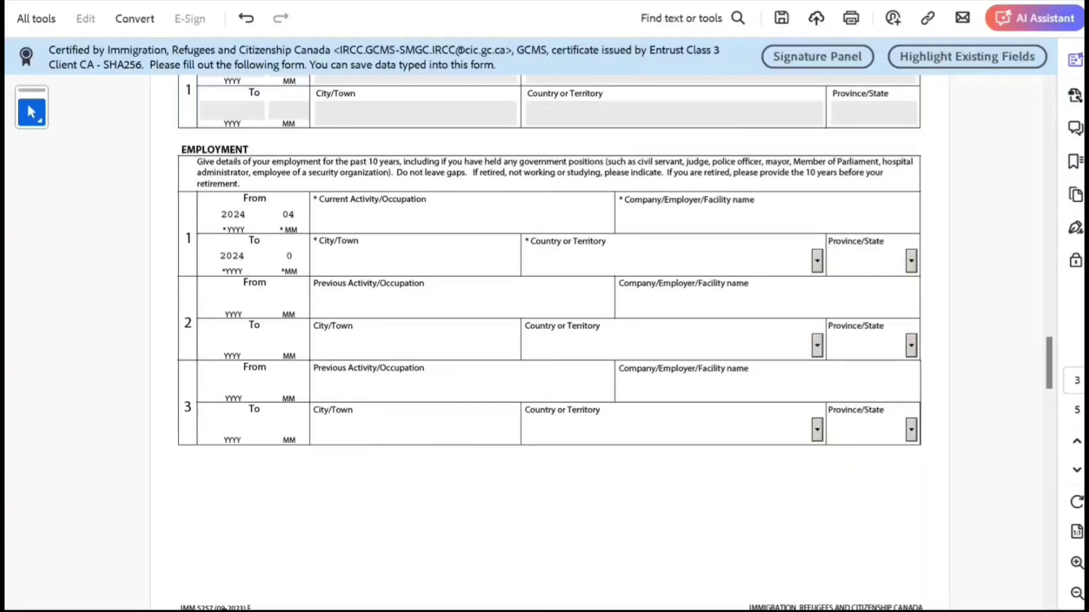
pyautogui.write('04')
# Step: Fill row 1 with activity 'Not WOrking', company NA, city New Delhi, country India
pyautogui.click(313, 220)
pyautogui.write('Not WOrking')
pyautogui.click(619, 220)
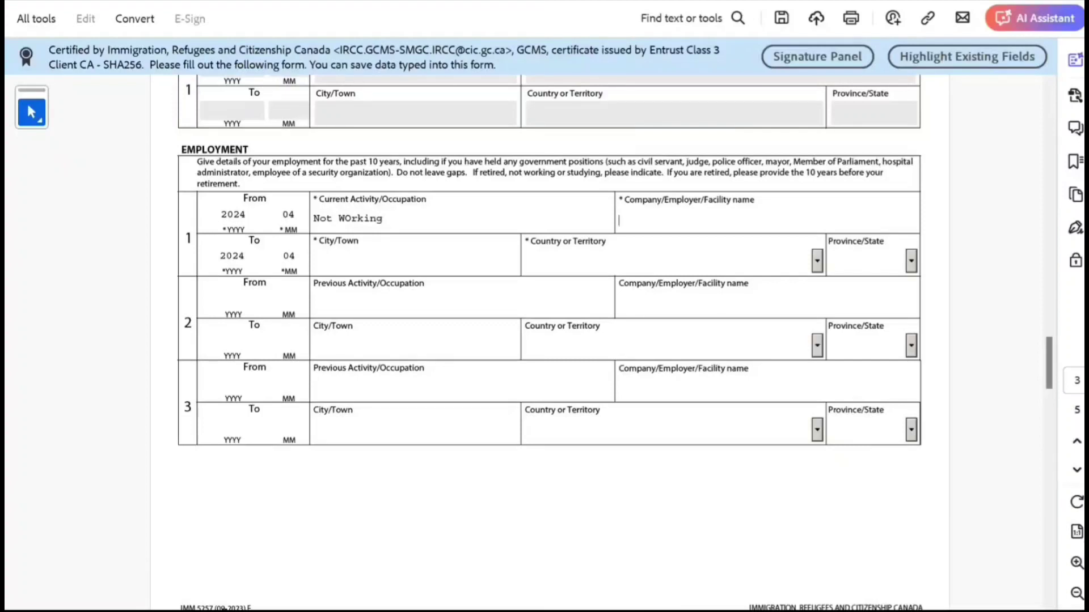
pyautogui.write('NA')
pyautogui.click(241, 256)
pyautogui.click(314, 262)
pyautogui.write('New Delhi')
pyautogui.press('Tab')
pyautogui.write('India')
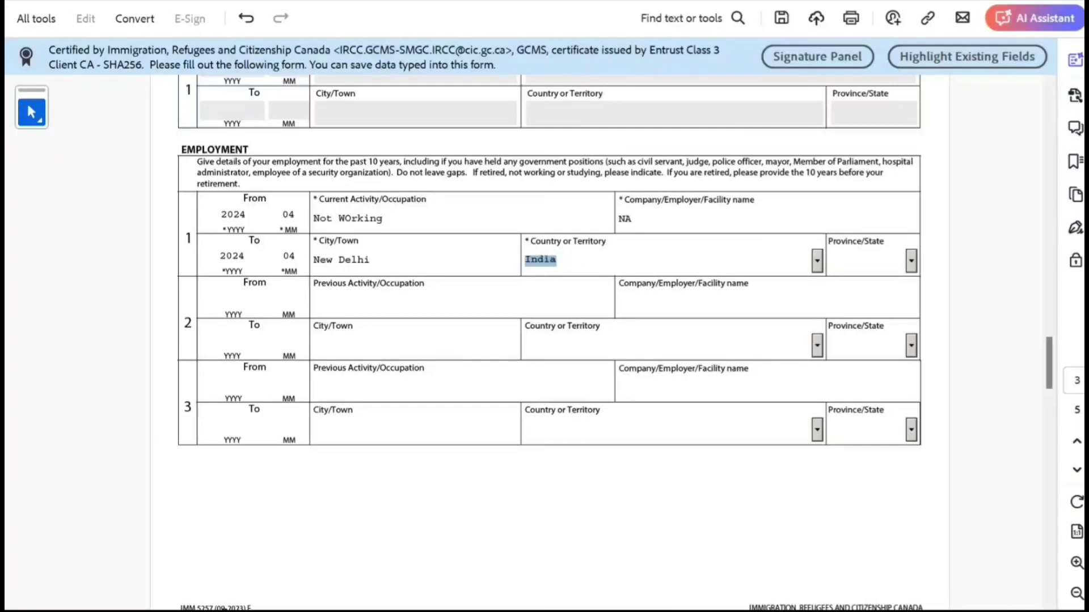
pyautogui.press('Tab')
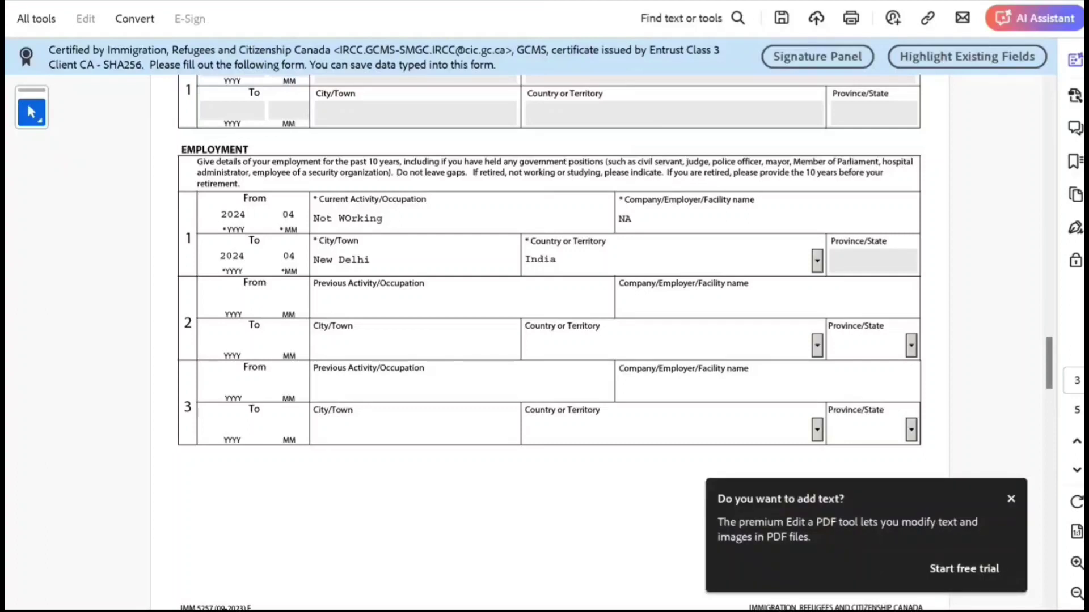
# Step: Enter row 2's dates 202304 to 2024 03 and activity 'Studying'
pyautogui.press('Tab')
pyautogui.write('2023')
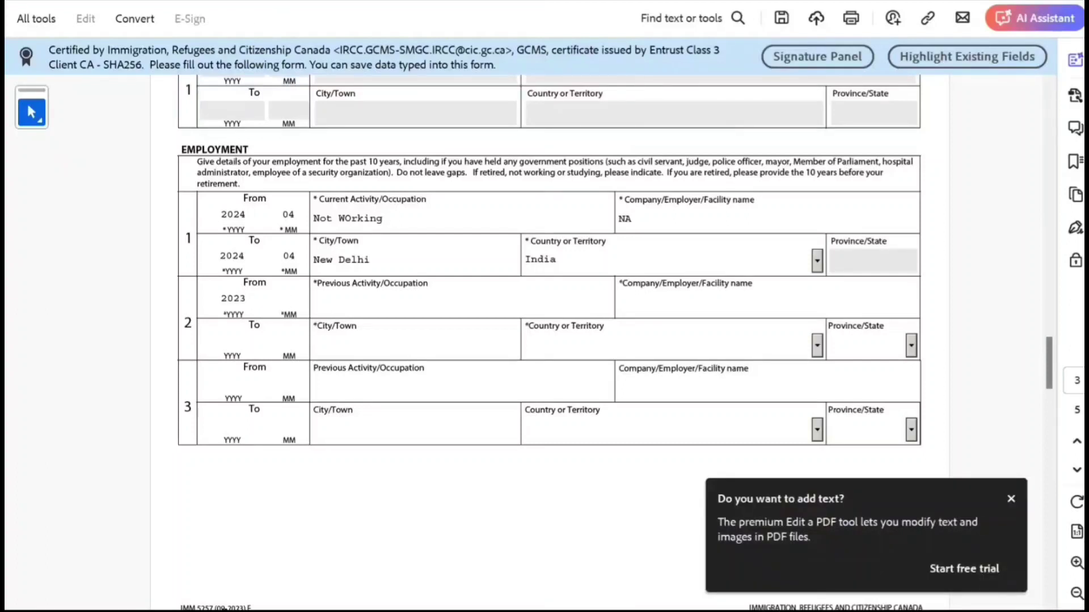
pyautogui.write('04')
pyautogui.press('Tab')
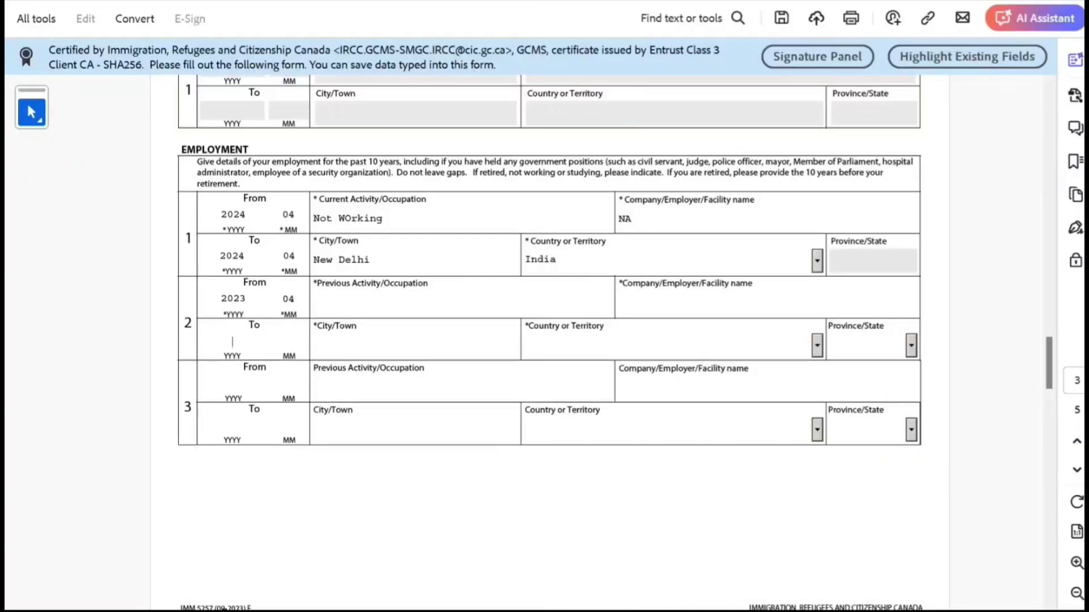
pyautogui.write('2024 0')
pyautogui.write('3')
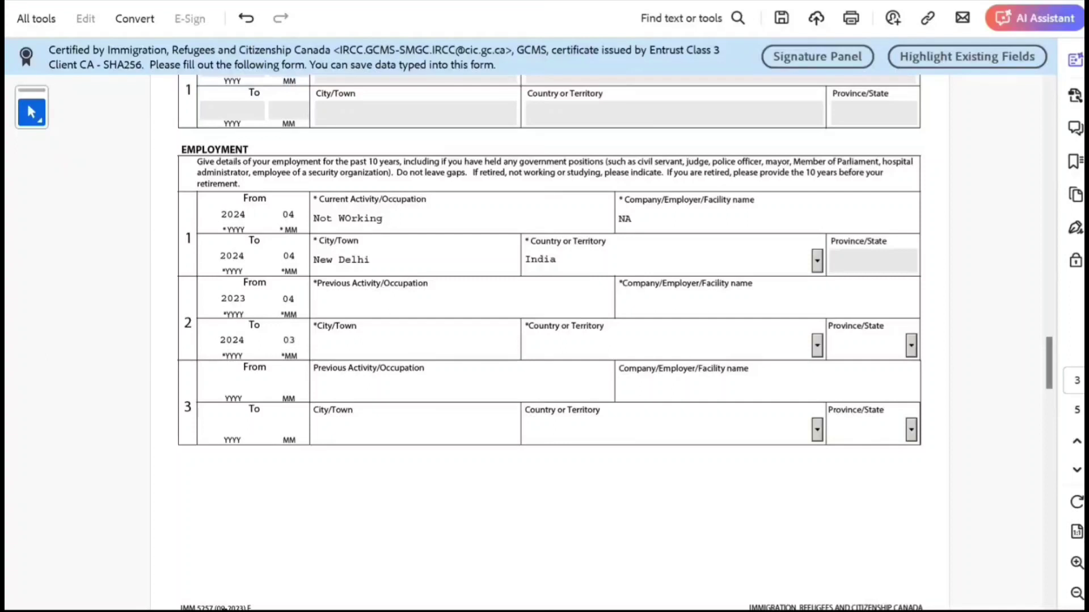
pyautogui.press('Tab')
pyautogui.write('Studying')
# Step: Give row 2 company 'nnnknk', city Toronto, country Canada and province ON
pyautogui.press('Tab')
pyautogui.write('nnnknk')
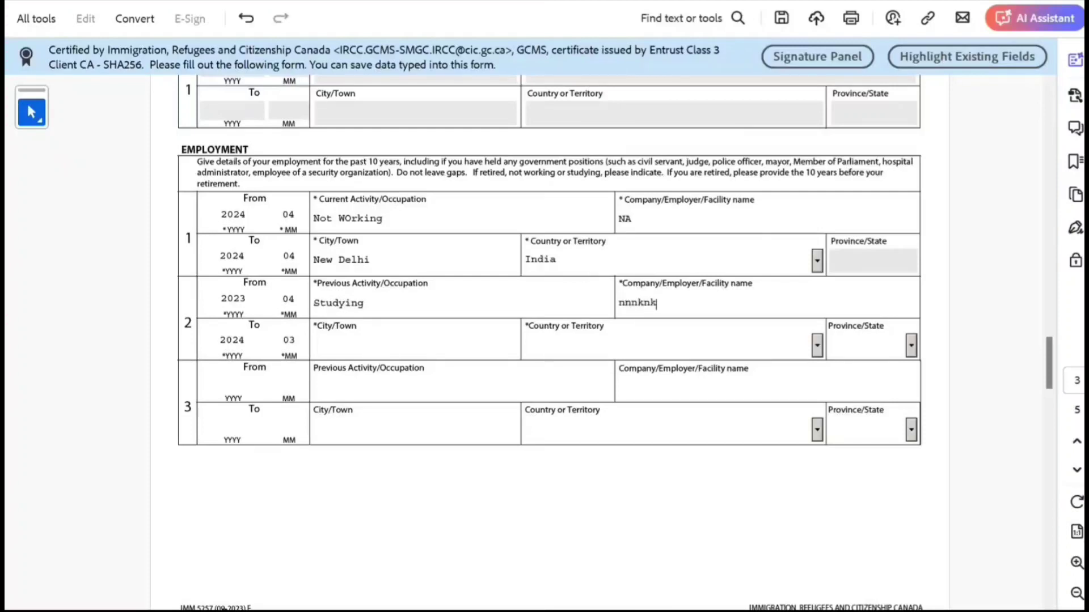
pyautogui.press('Tab')
pyautogui.press('Tab')
pyautogui.write('Toronto')
pyautogui.press('Tab')
pyautogui.write('Can')
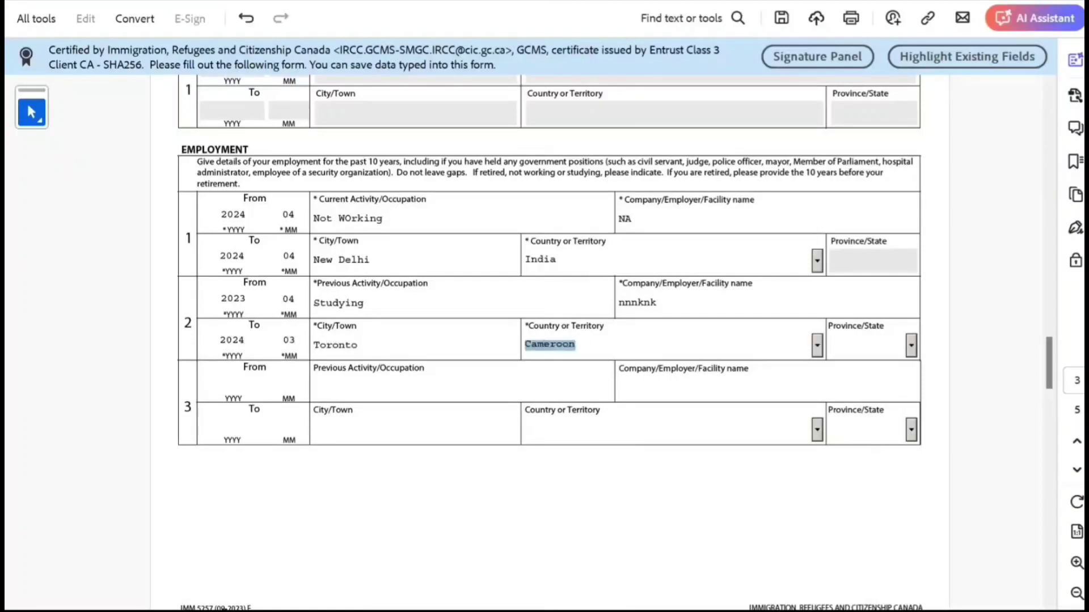
pyautogui.press('Tab')
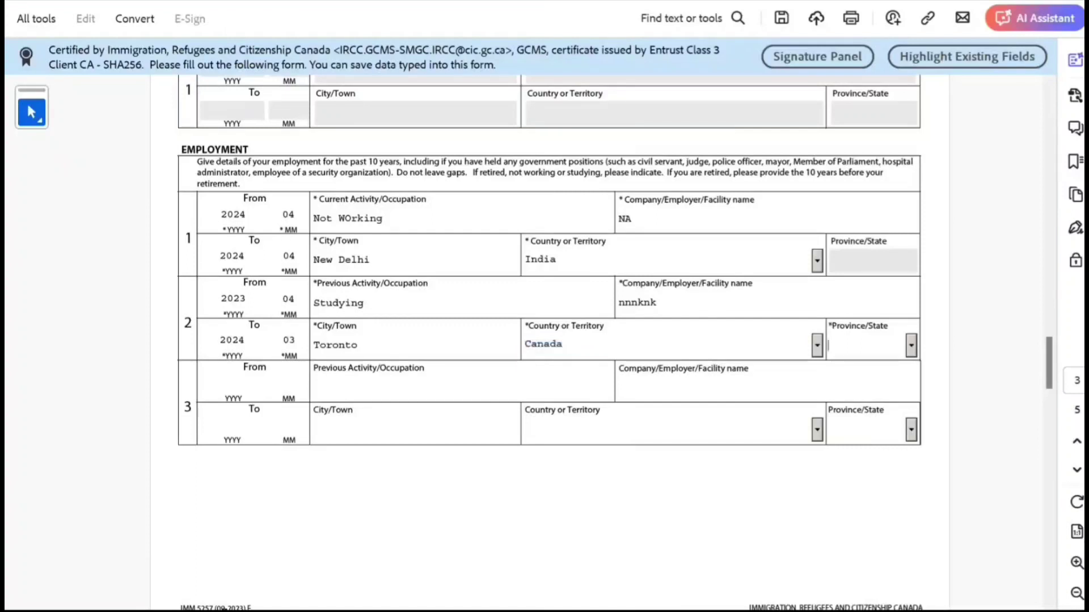
pyautogui.write('on')
pyautogui.press('Tab')
# Step: Scroll past the two filled employment rows to page 4's Background Information section
pyautogui.scroll(2, 550, 288)
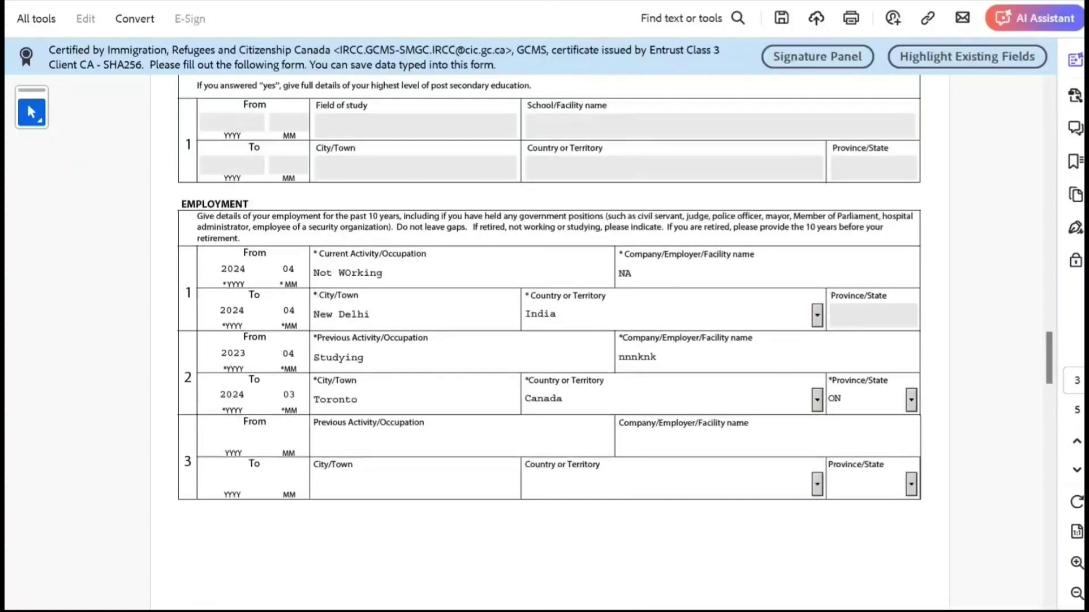
pyautogui.scroll(-2, 550, 287)
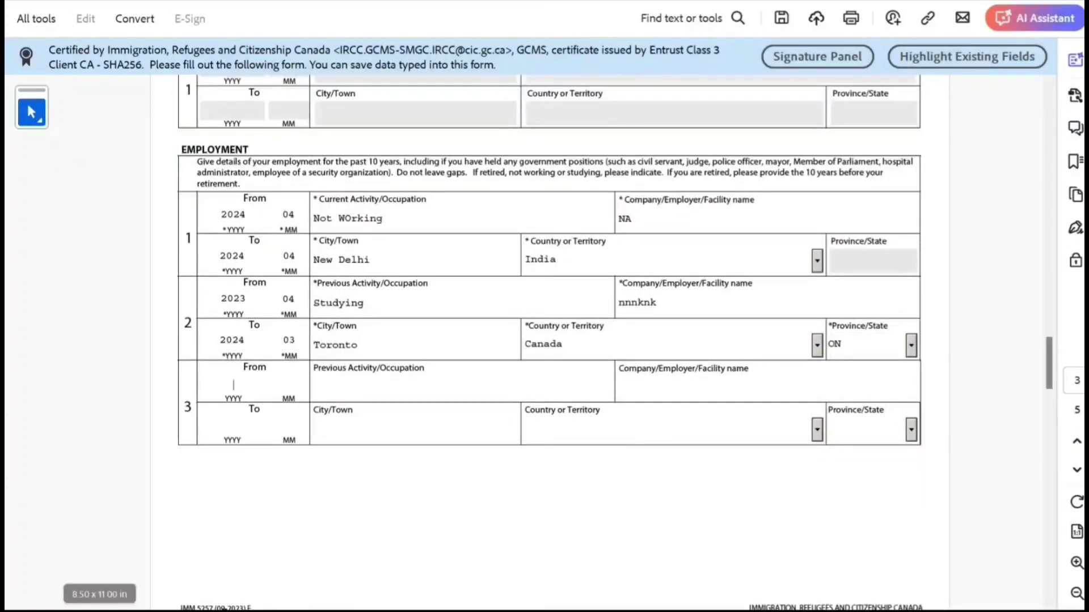
pyautogui.scroll(-10, 602, 342)
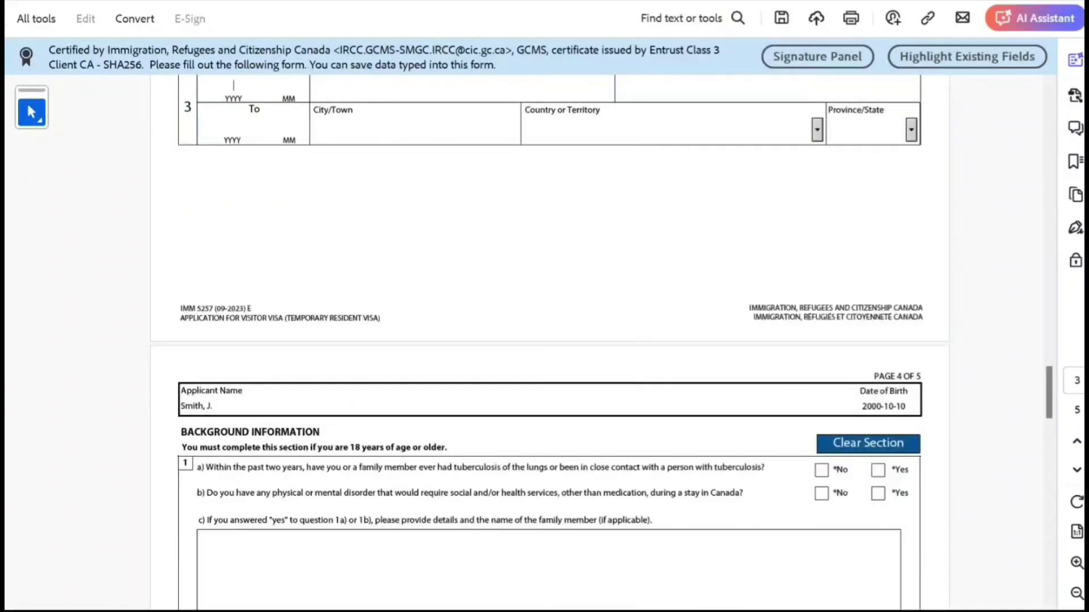
pyautogui.scroll(11, 603, 342)
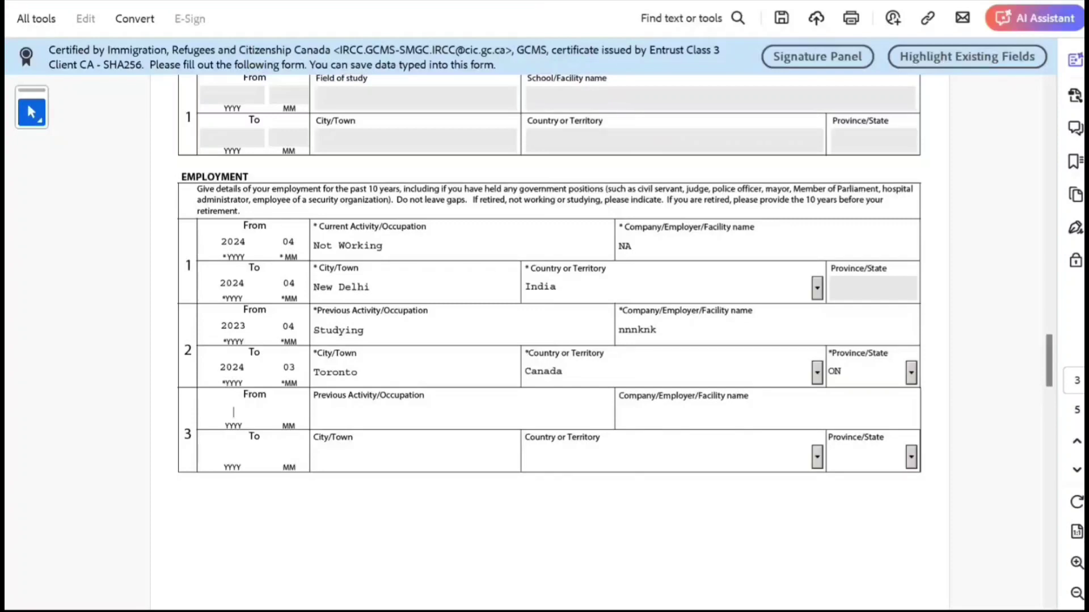
pyautogui.scroll(-4, 549, 272)
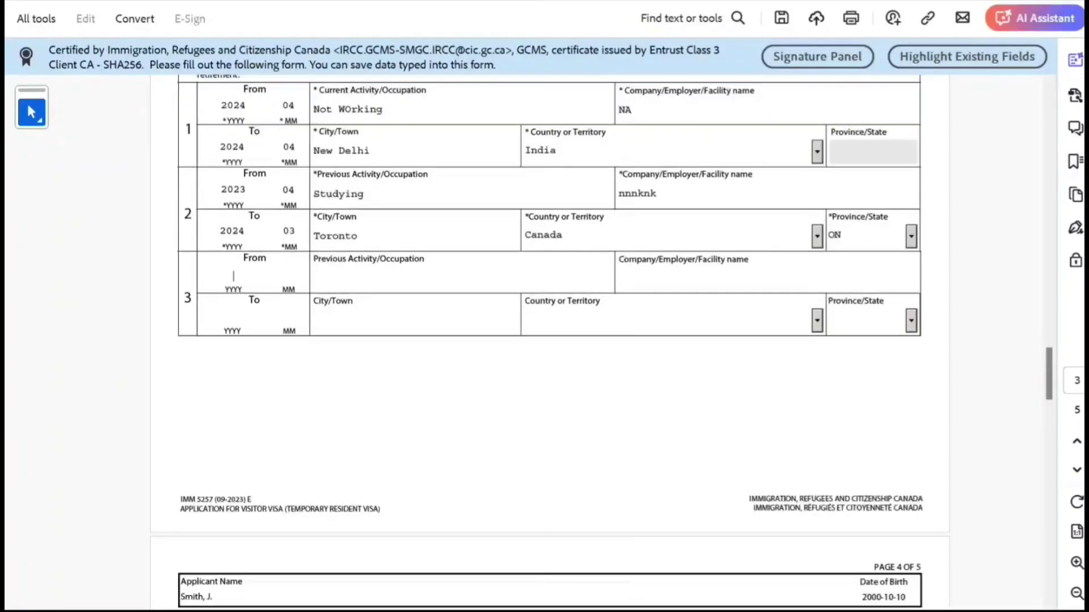
pyautogui.scroll(-4, 602, 343)
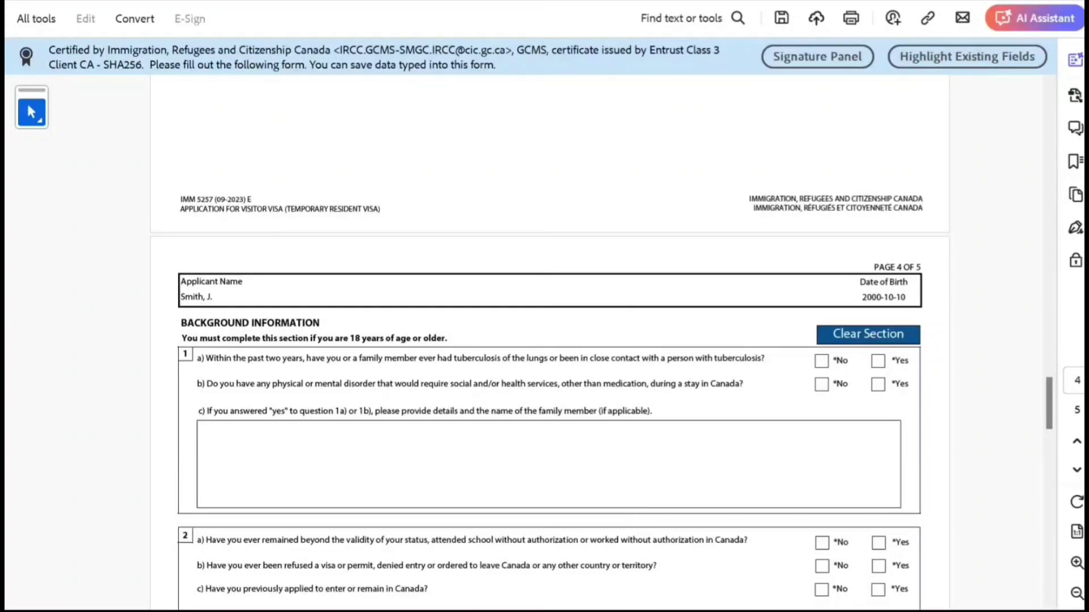
# Step: Answer No to questions 1a, 1b, 2a, 2b, and Yes to 2c with details 'hghg bn nbb nb'
pyautogui.scroll(-2, 603, 389)
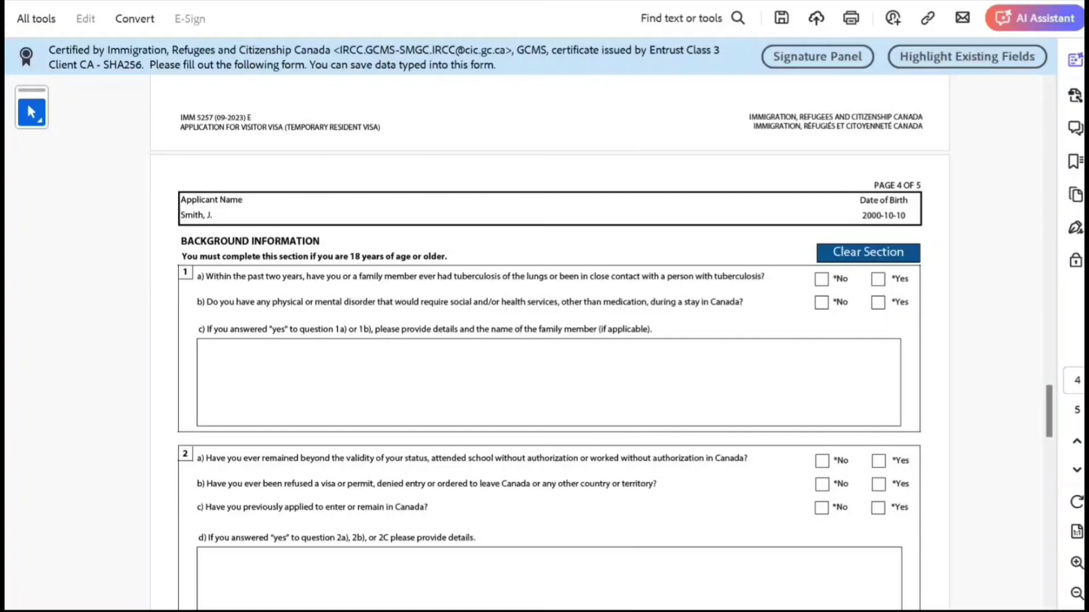
pyautogui.click(822, 279)
pyautogui.click(821, 302)
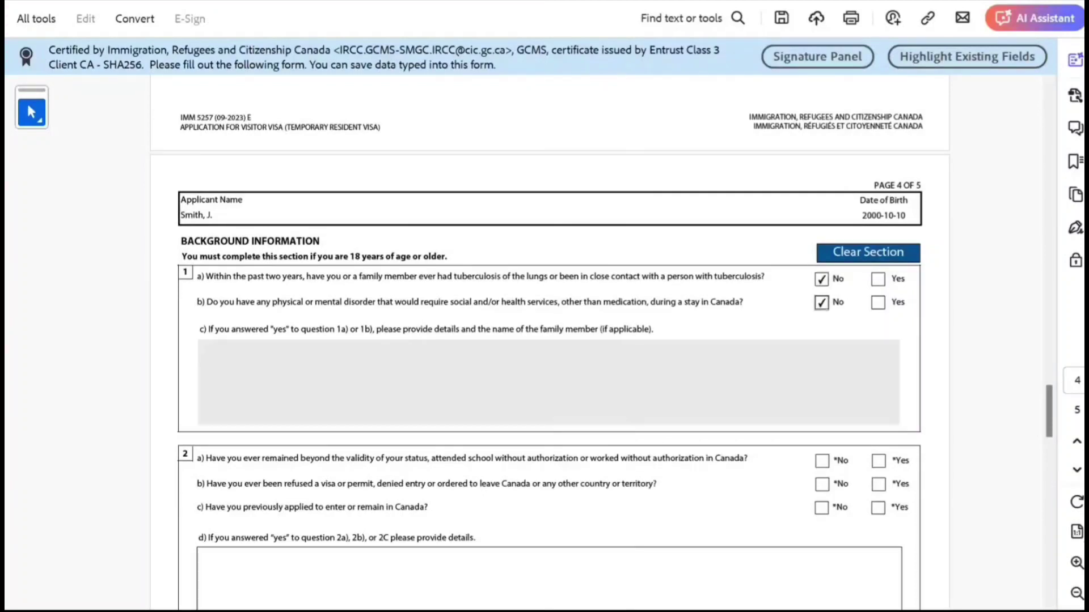
pyautogui.scroll(-3, 550, 329)
pyautogui.scroll(-1, 550, 329)
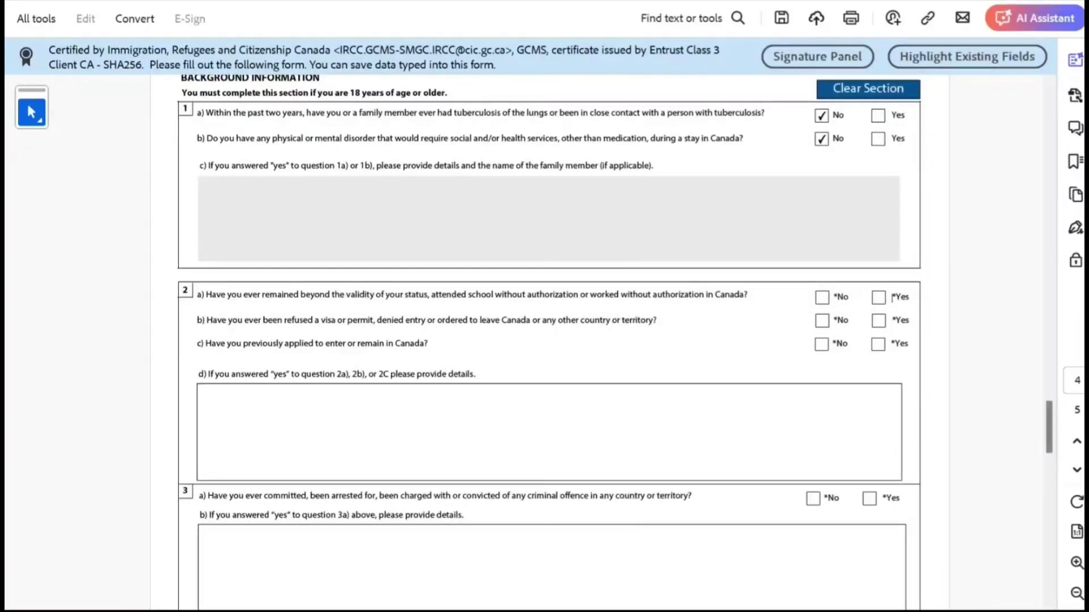
pyautogui.click(821, 297)
pyautogui.click(822, 321)
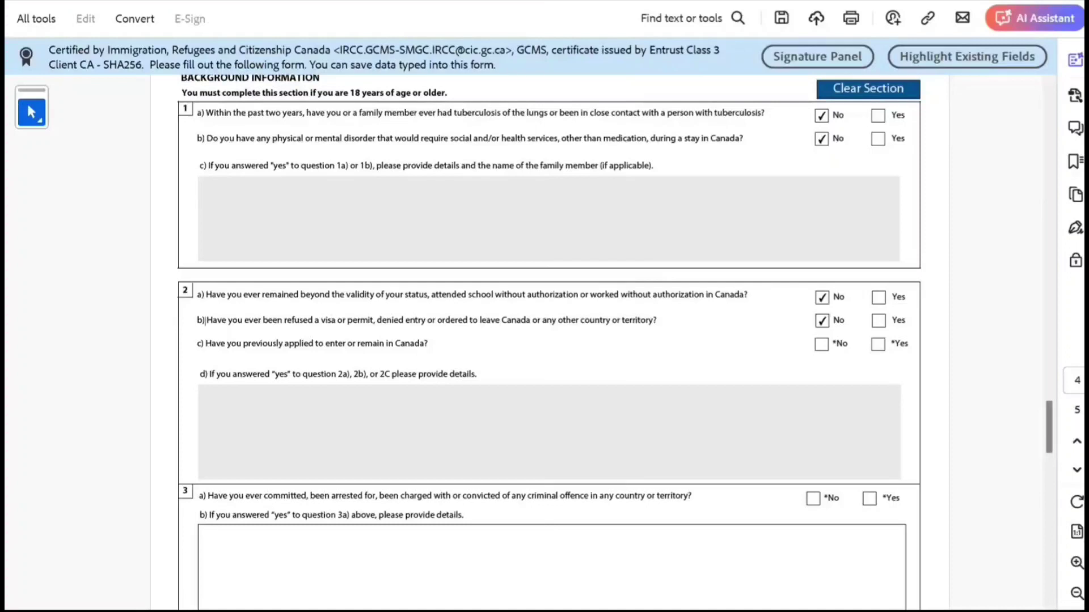
pyautogui.click(878, 344)
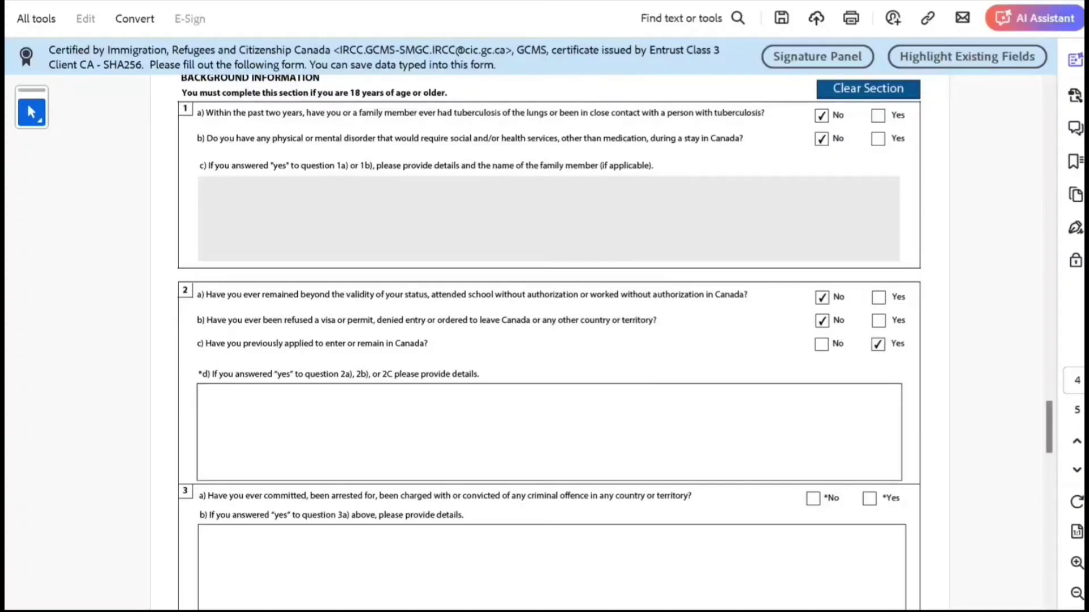
pyautogui.write('hghg  bn nbb nb')
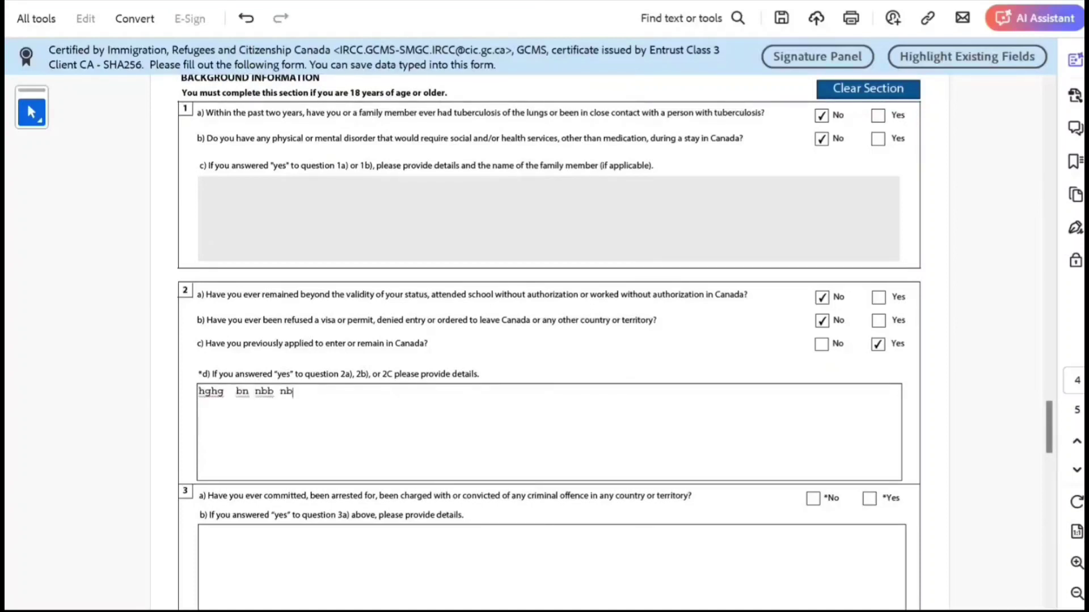
# Step: Tick No for criminal offence 3a, military service 4a, political association 5 and ill treatment 6
pyautogui.scroll(-4, 549, 341)
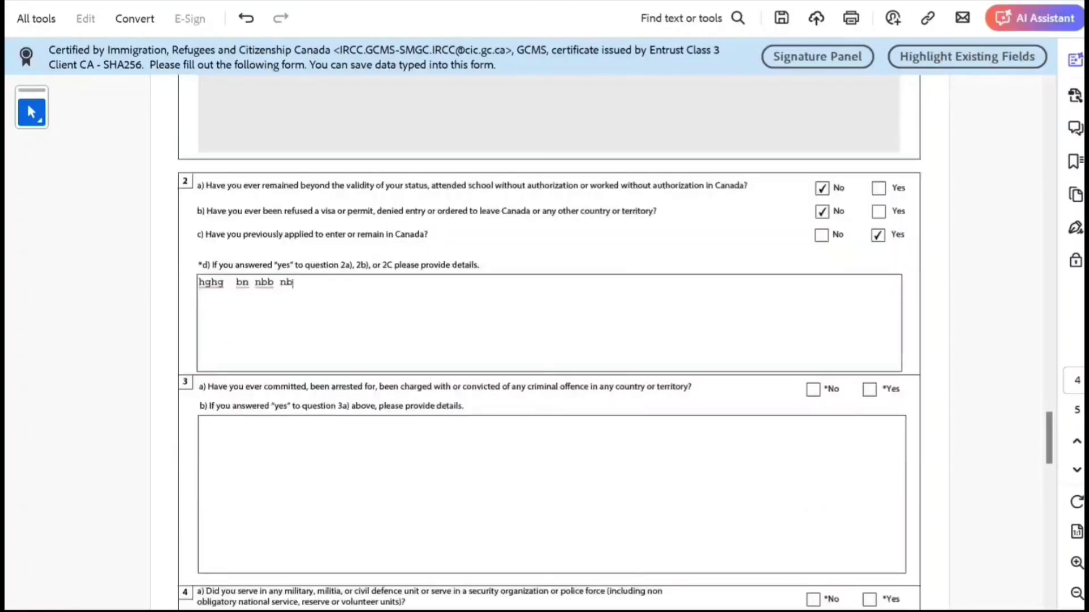
pyautogui.click(813, 389)
pyautogui.scroll(-4, 549, 340)
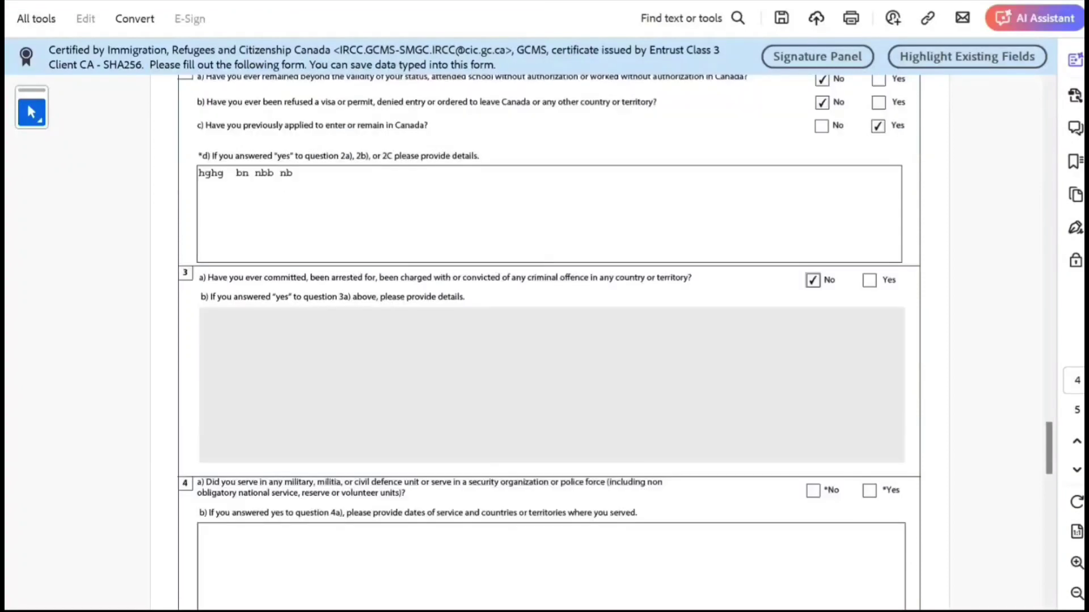
pyautogui.scroll(-3, 549, 340)
pyautogui.click(813, 408)
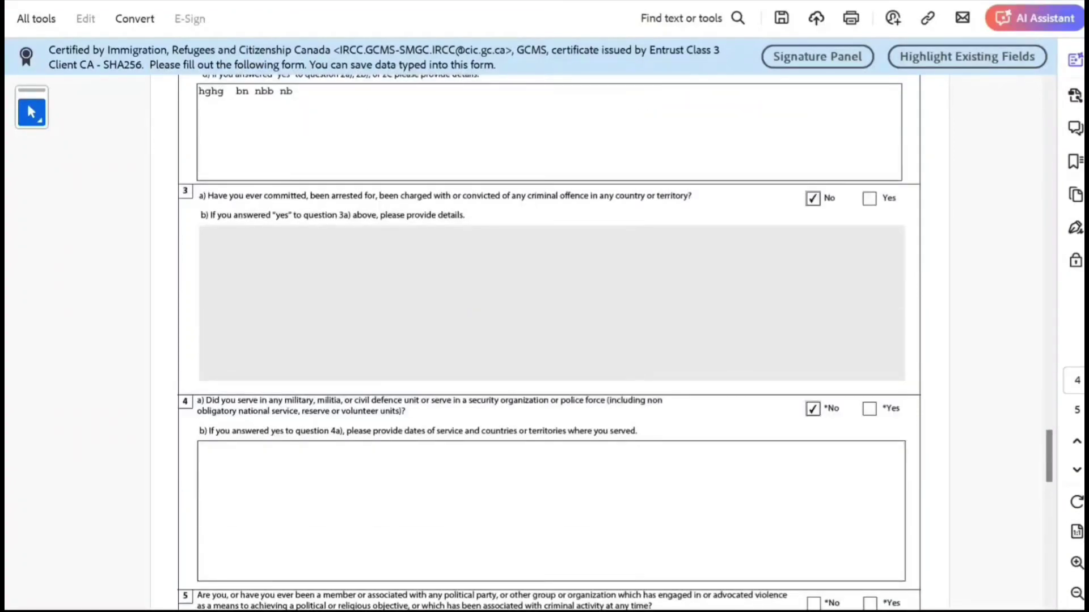
pyautogui.scroll(-5, 549, 340)
pyautogui.click(813, 467)
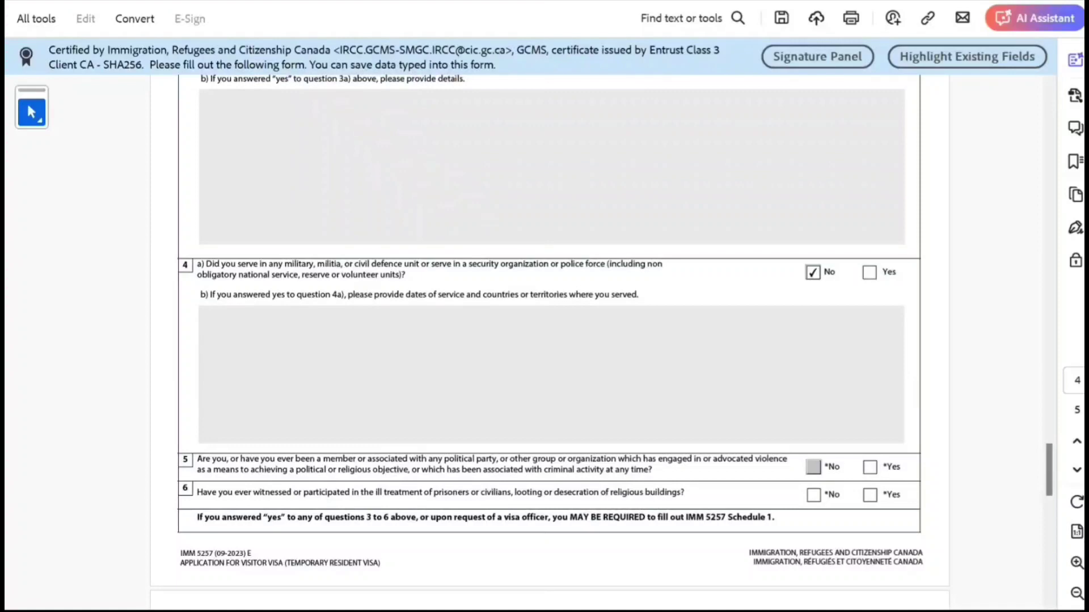
pyautogui.click(813, 494)
pyautogui.scroll(-7, 549, 340)
pyautogui.scroll(-7, 549, 340)
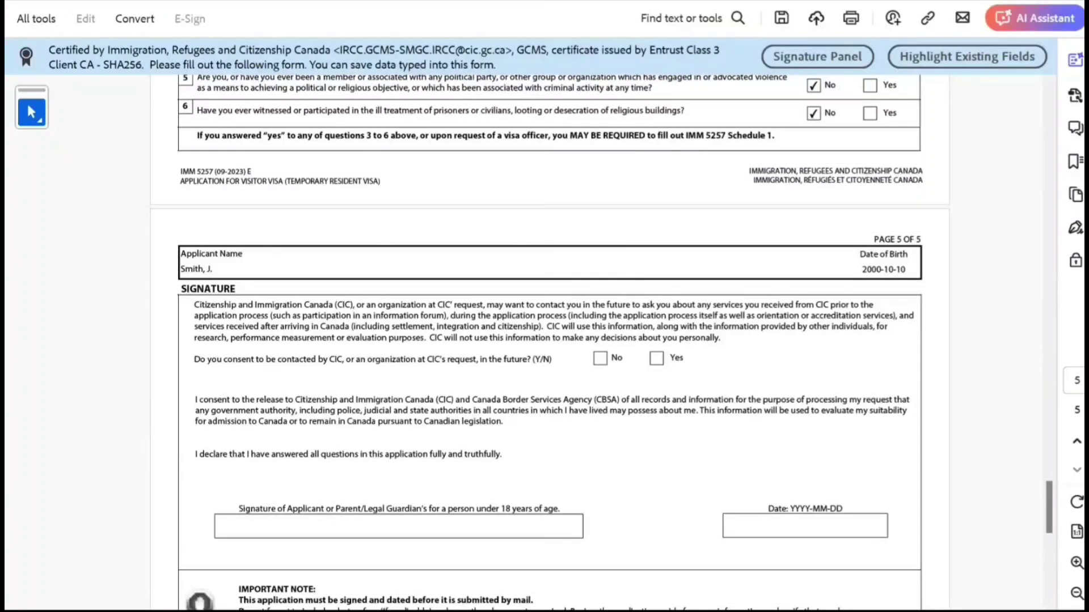
# Step: Consent Yes to future contact, date it 2024-05-01, and type the applicant's full name as signature
pyautogui.click(656, 358)
pyautogui.scroll(-5, 549, 340)
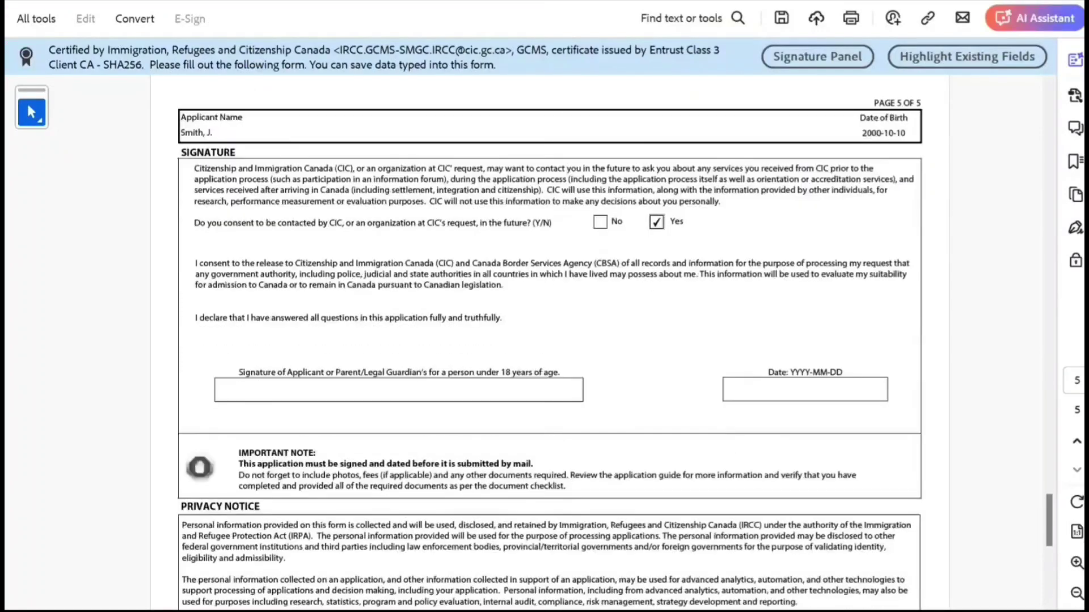
pyautogui.click(805, 391)
pyautogui.hotkey('alt', 'Down')
pyautogui.press('Return')
pyautogui.scroll(-3, 550, 340)
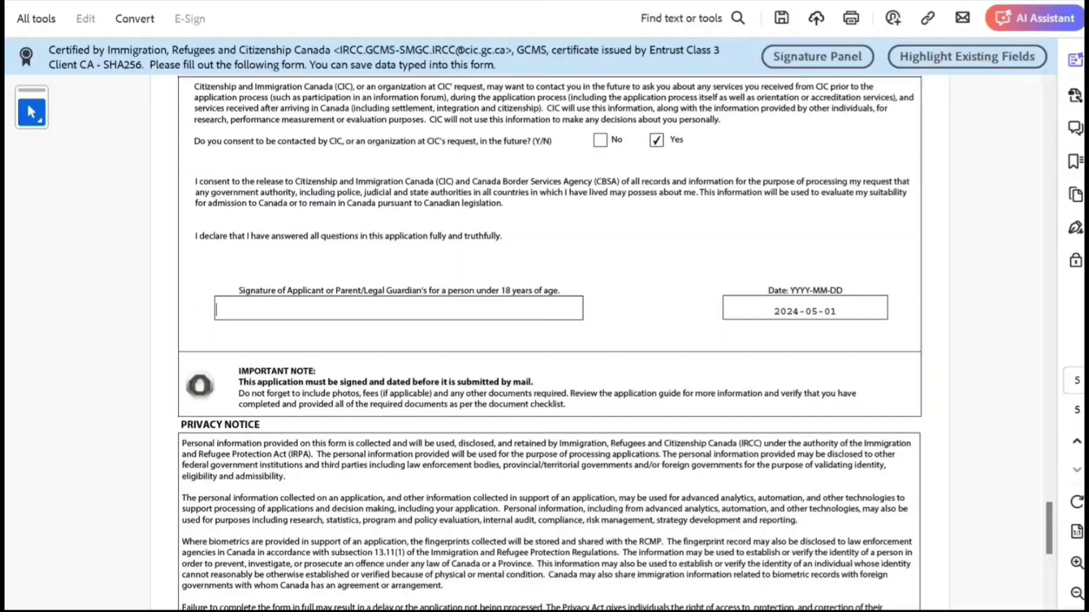
pyautogui.write('John Smith')
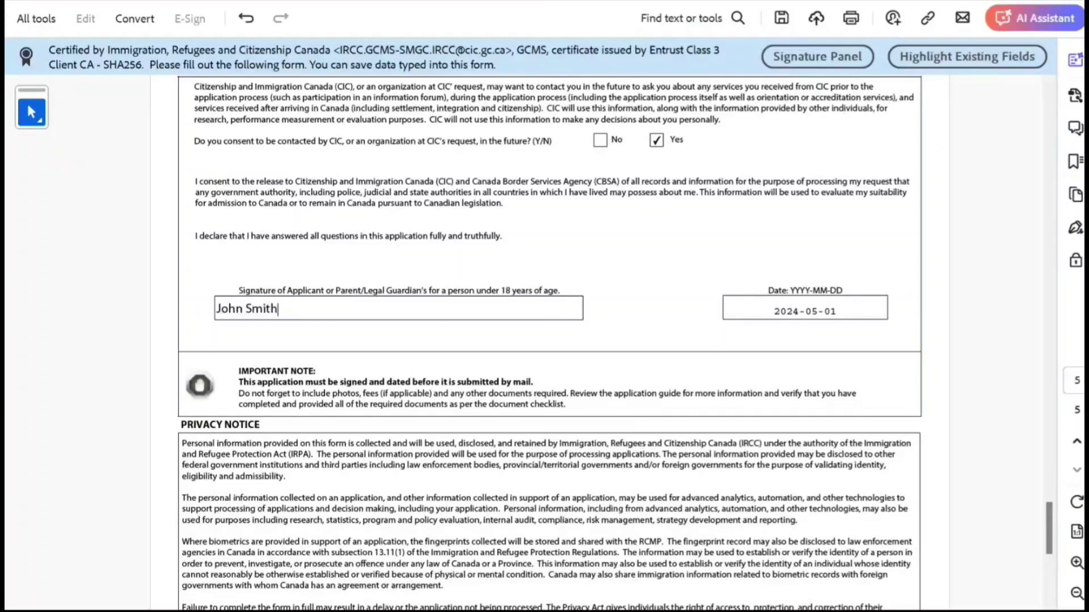
pyautogui.scroll(10, 549, 340)
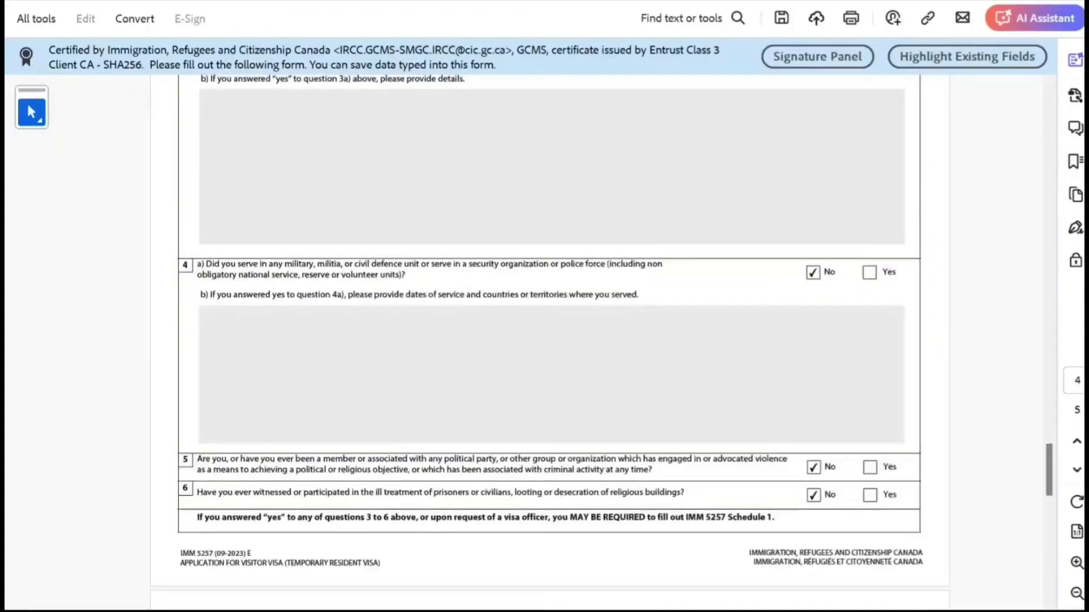
# Step: Validate the form and dismiss the missing-field error to jump to the problem field
pyautogui.scroll(20, 548, 340)
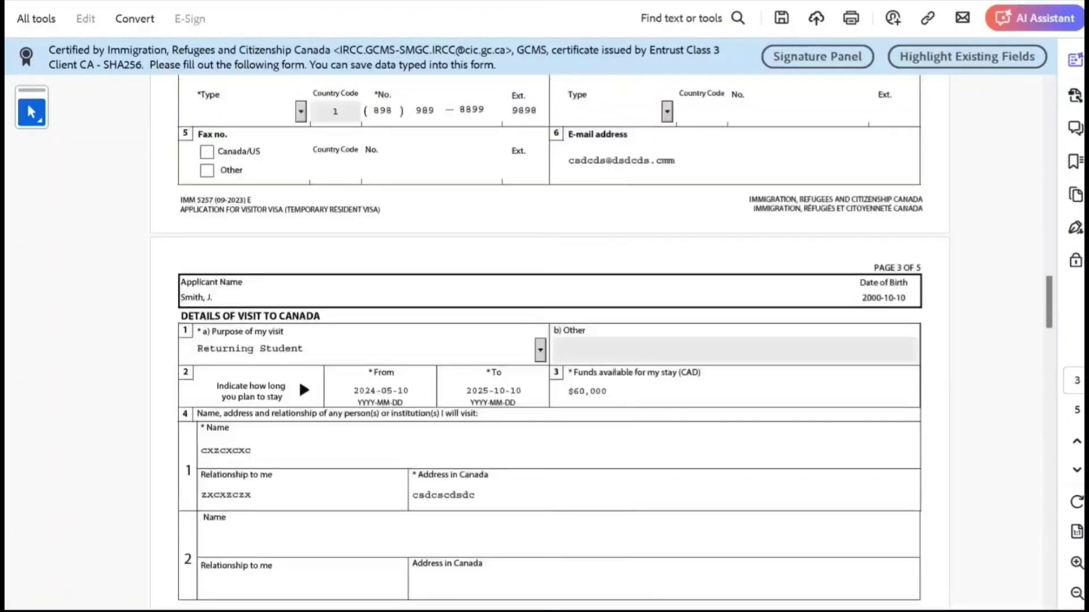
pyautogui.scroll(20, 548, 340)
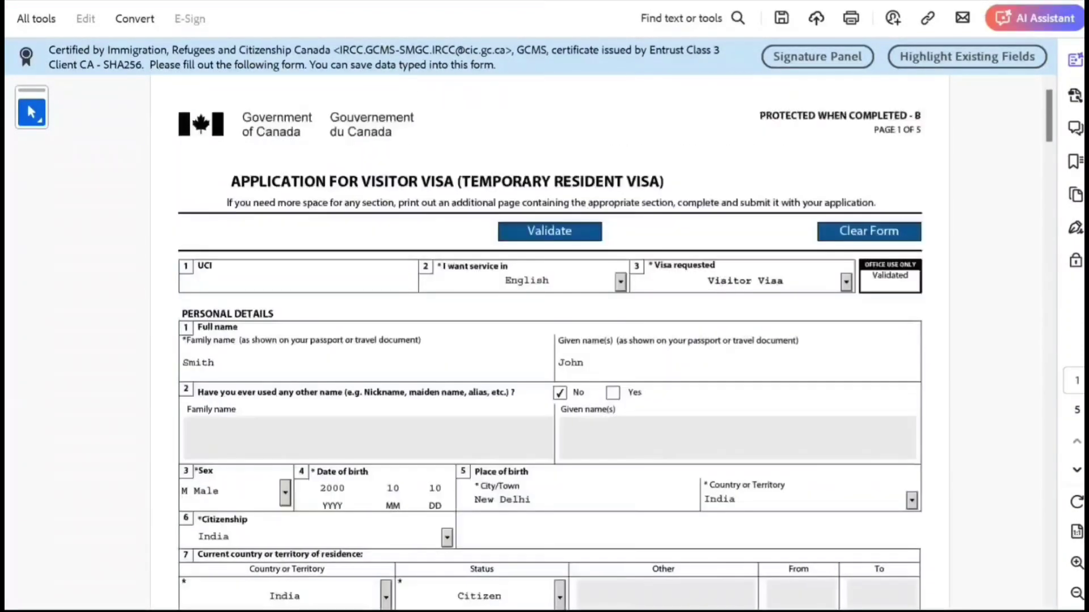
pyautogui.click(536, 234)
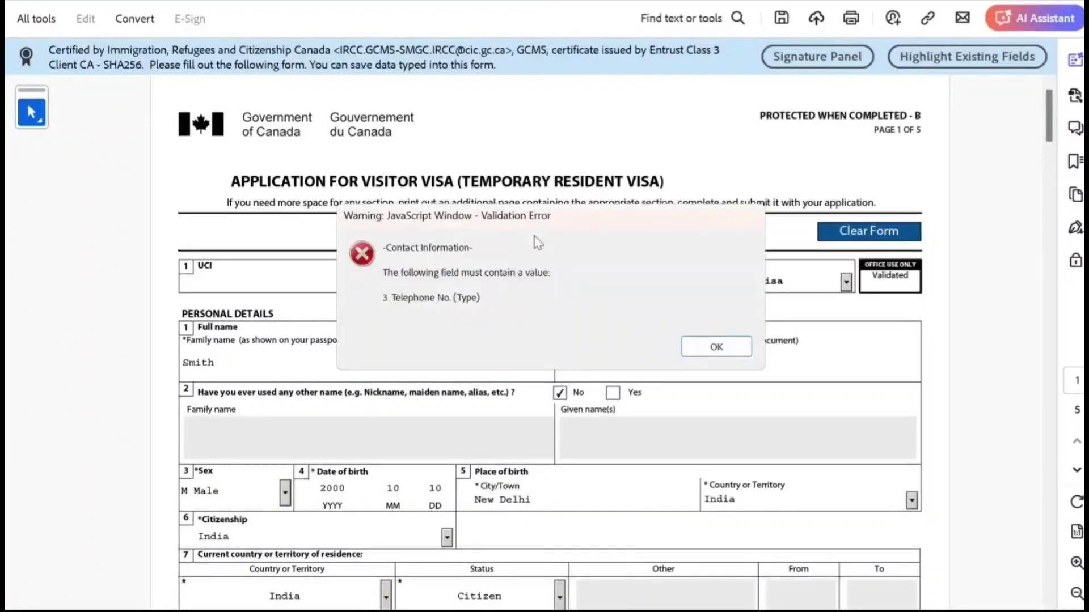
pyautogui.click(715, 346)
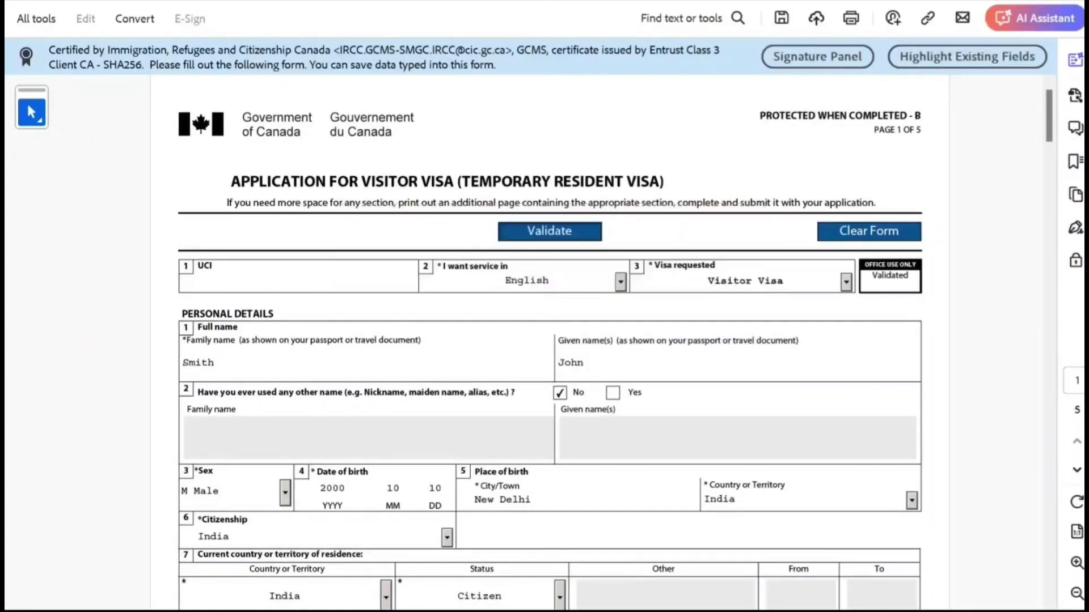
# Step: Set Telephone Type to Cellular and re-validate the form successfully
pyautogui.hotkey('alt', 'Down')
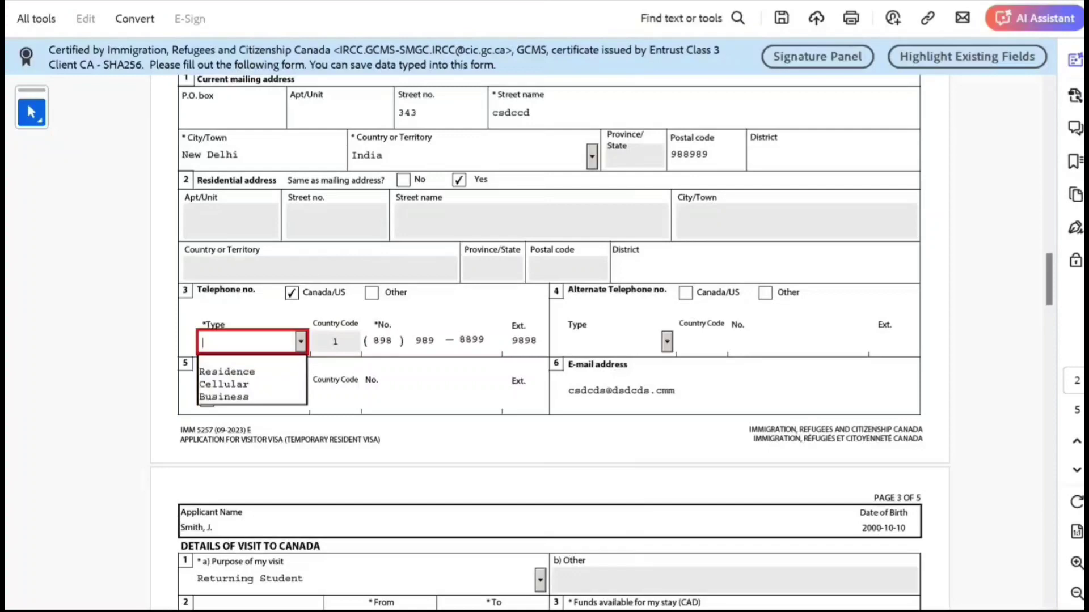
pyautogui.press('Down')
pyautogui.press('Return')
pyautogui.scroll(20, 549, 340)
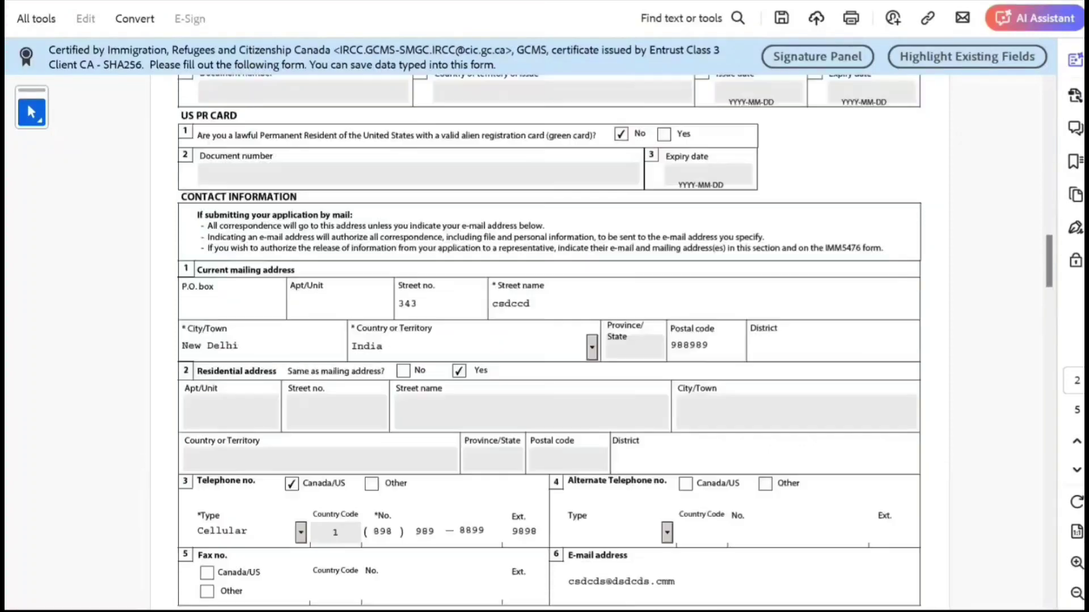
pyautogui.scroll(6, 549, 340)
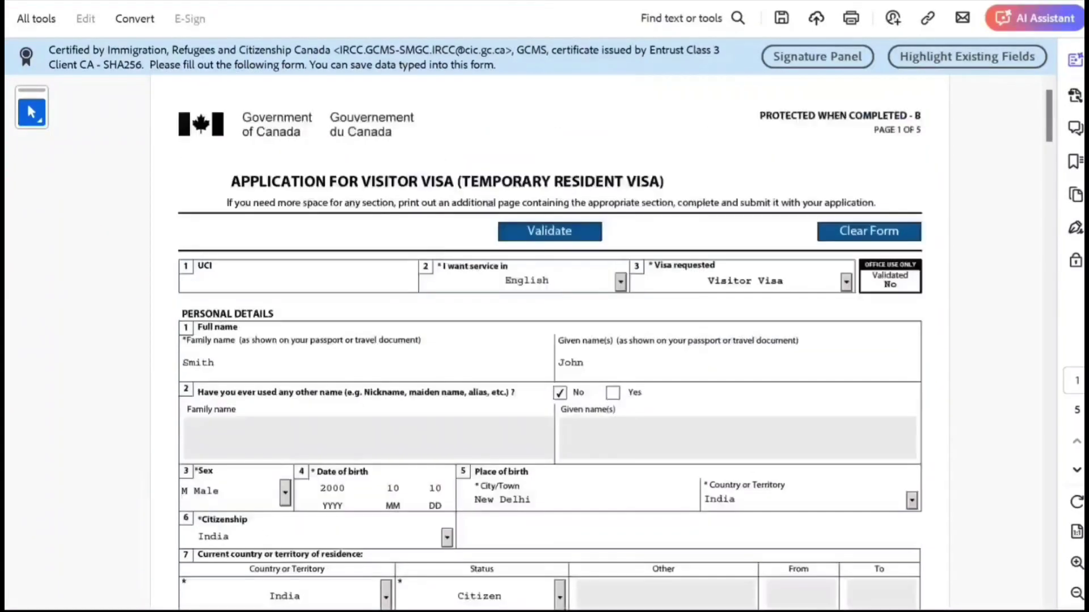
pyautogui.click(549, 231)
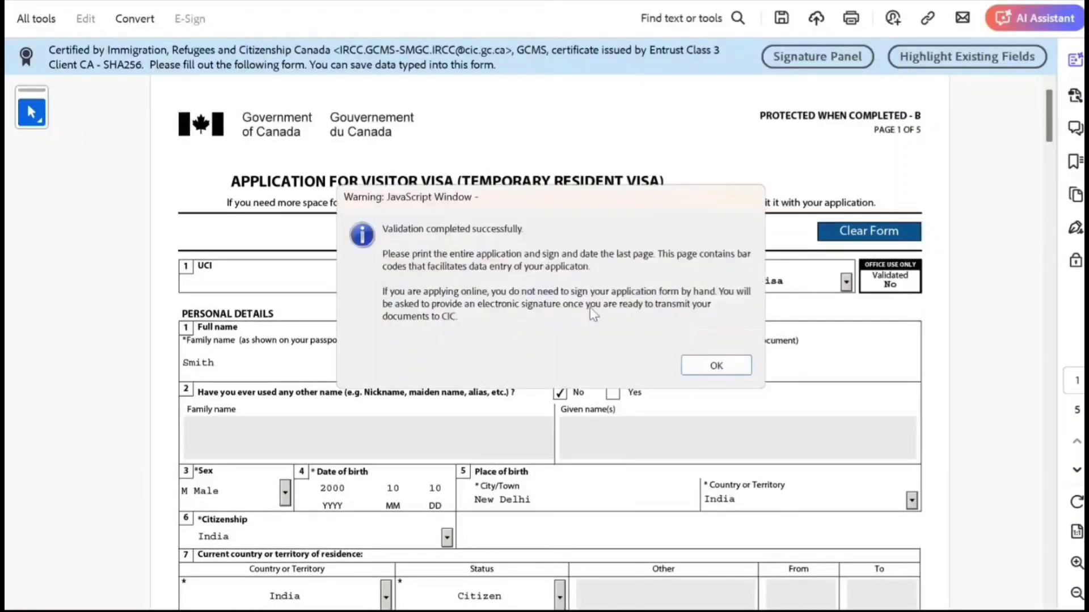
pyautogui.click(715, 367)
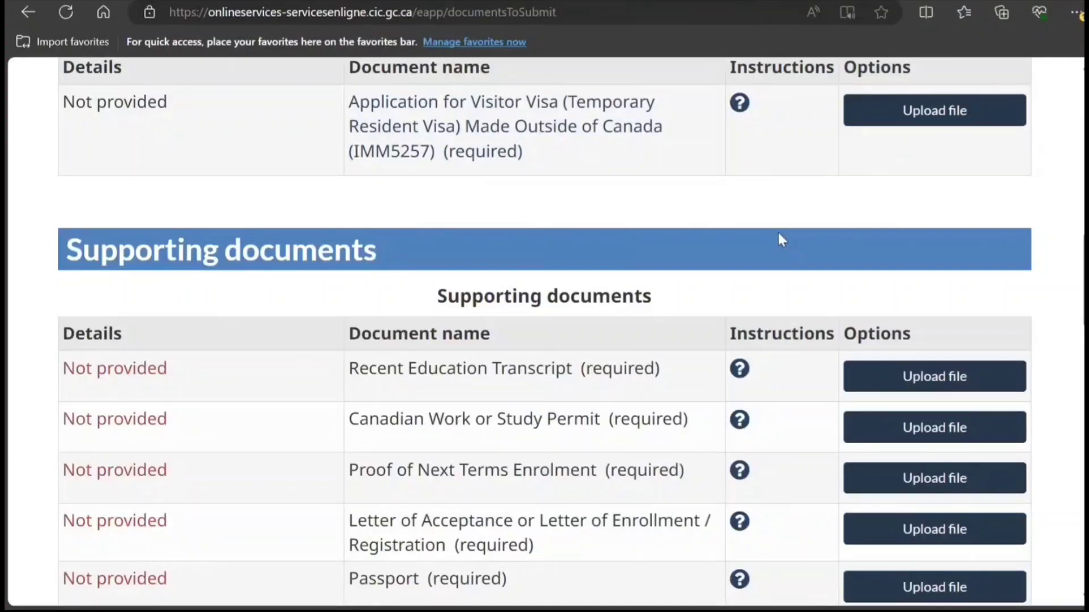
pyautogui.scroll(8, 779, 240)
pyautogui.scroll(-5, 570, 316)
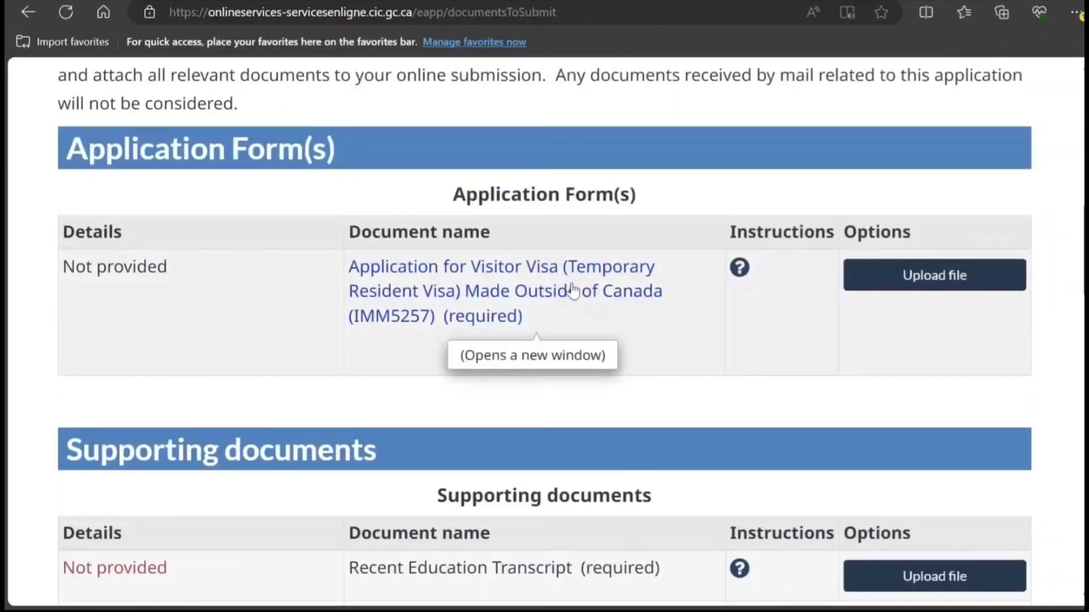
pyautogui.scroll(-15, 573, 284)
pyautogui.scroll(5, 576, 287)
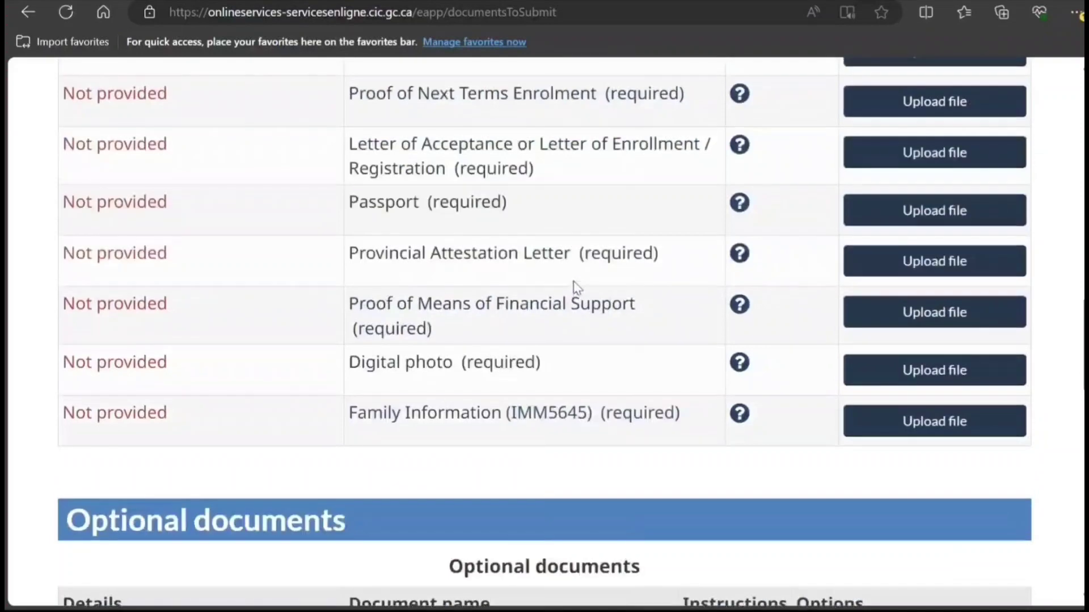
pyautogui.scroll(-6, 577, 288)
pyautogui.scroll(-4, 563, 306)
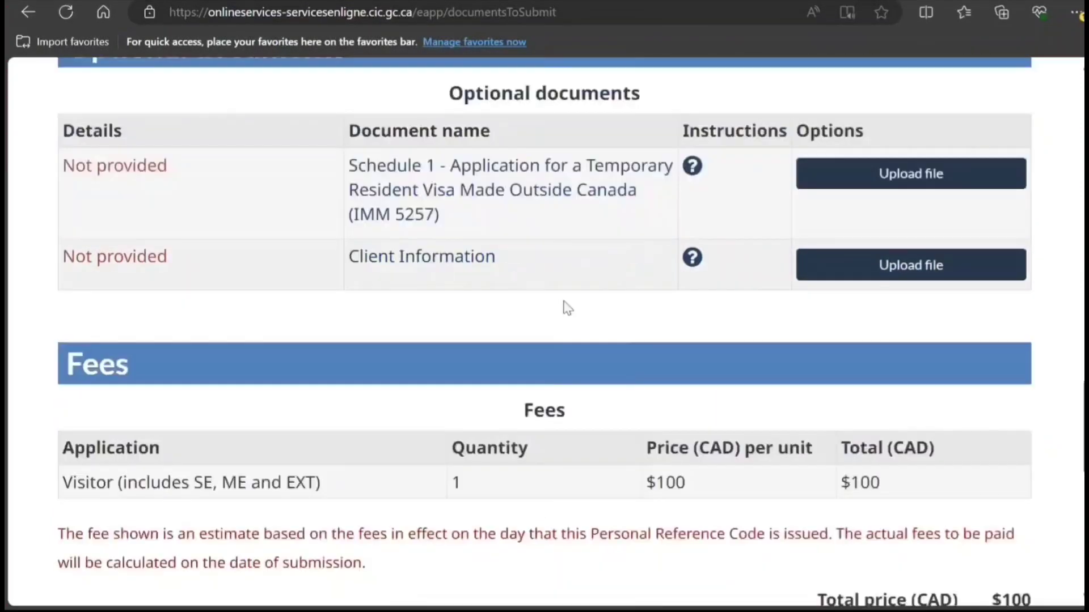
pyautogui.scroll(5, 500, 263)
pyautogui.scroll(7, 501, 266)
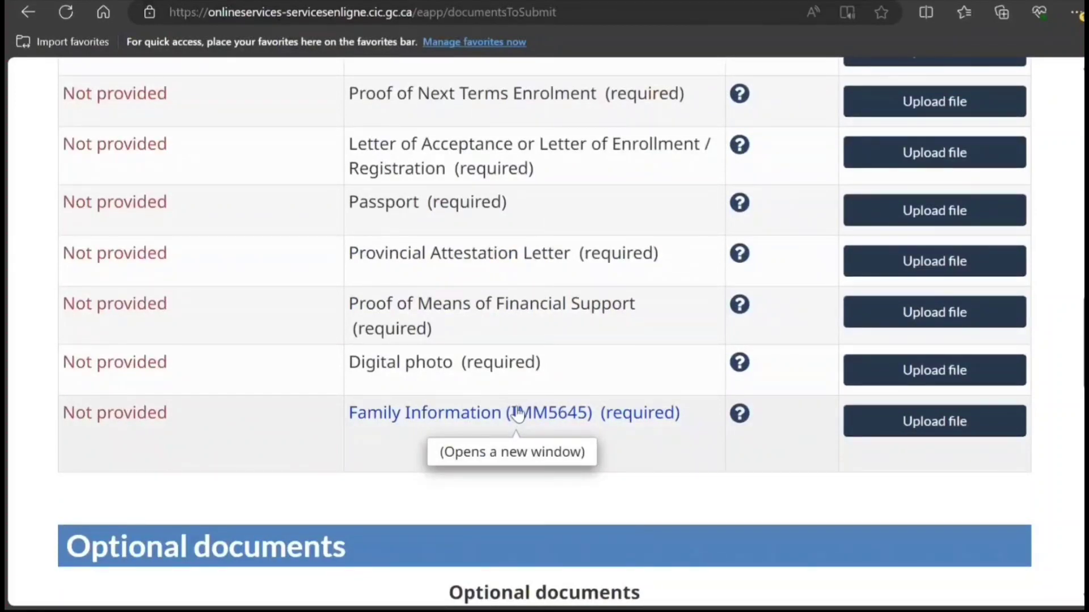
pyautogui.scroll(-15, 517, 414)
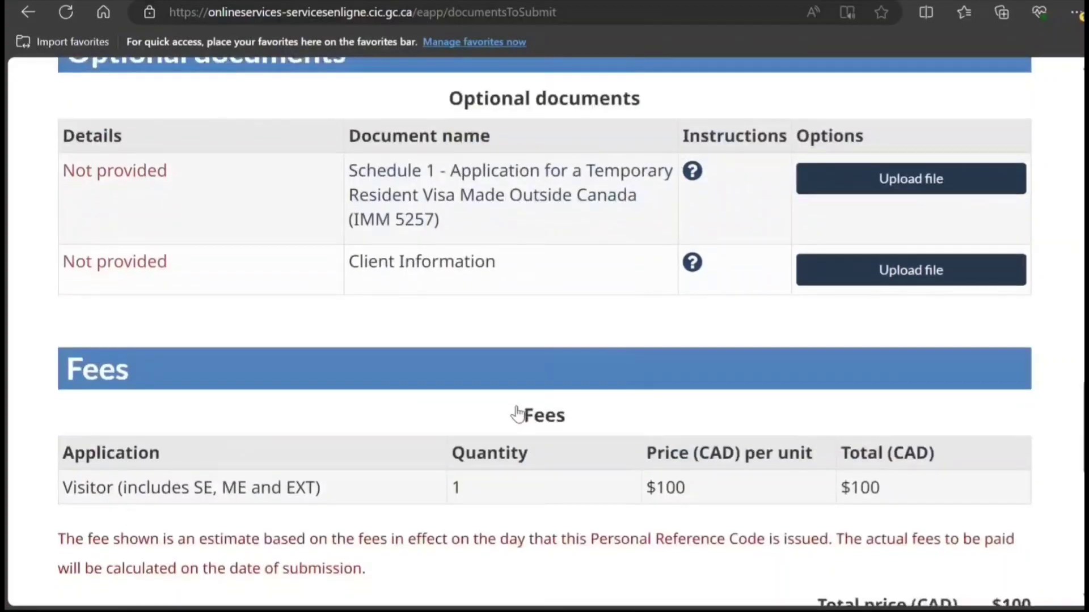